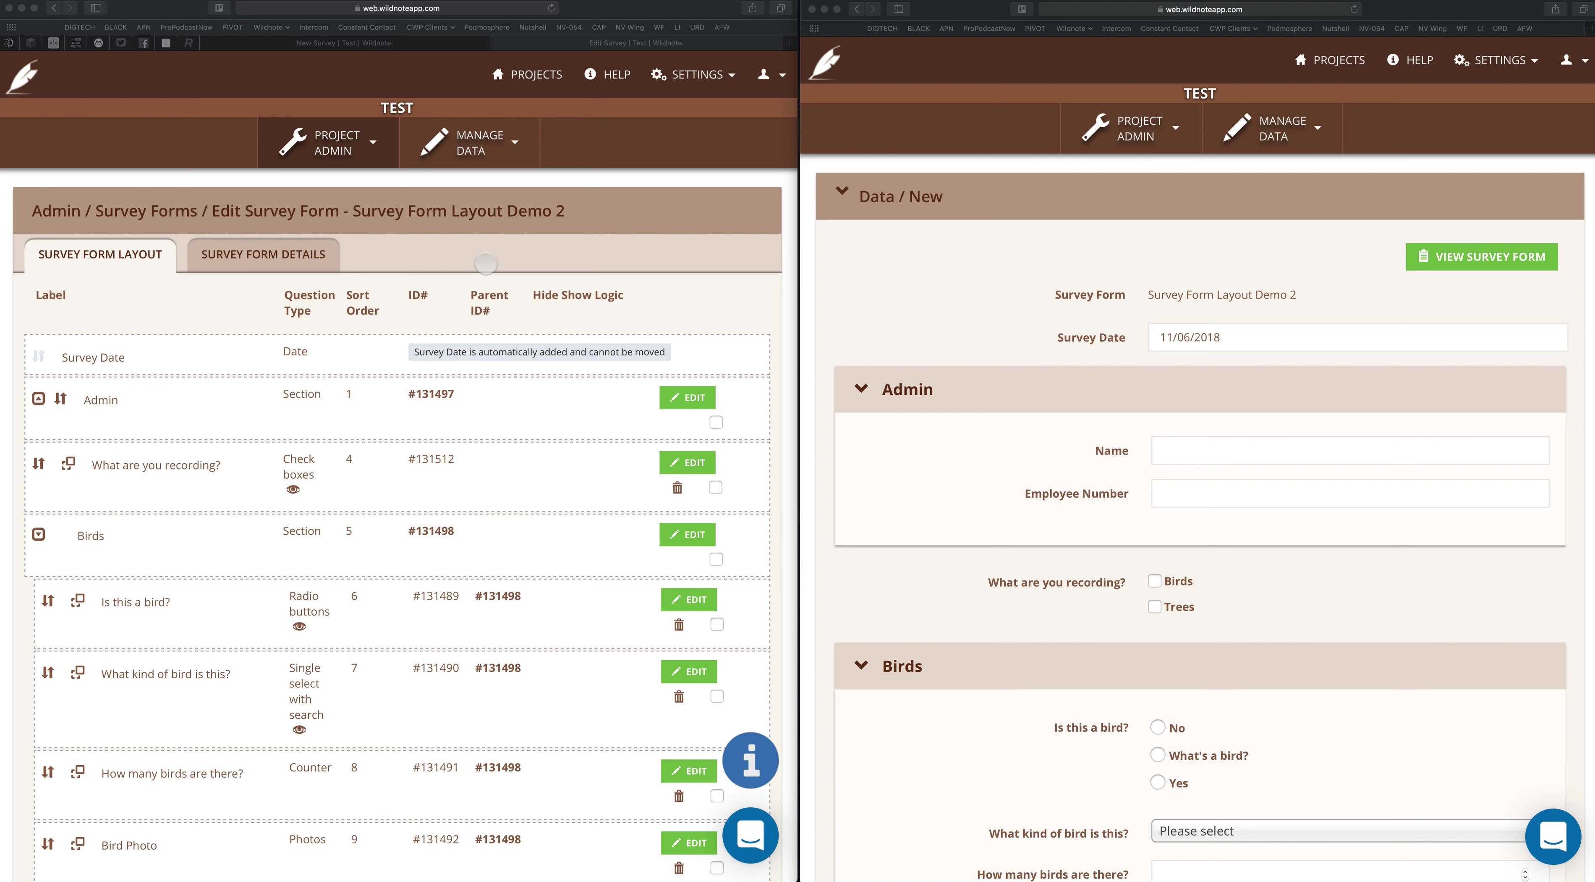
- Open the 'Is this a bird?' question's settings and keep rule matching set to OR
scroll(457, 455, "down", 5)
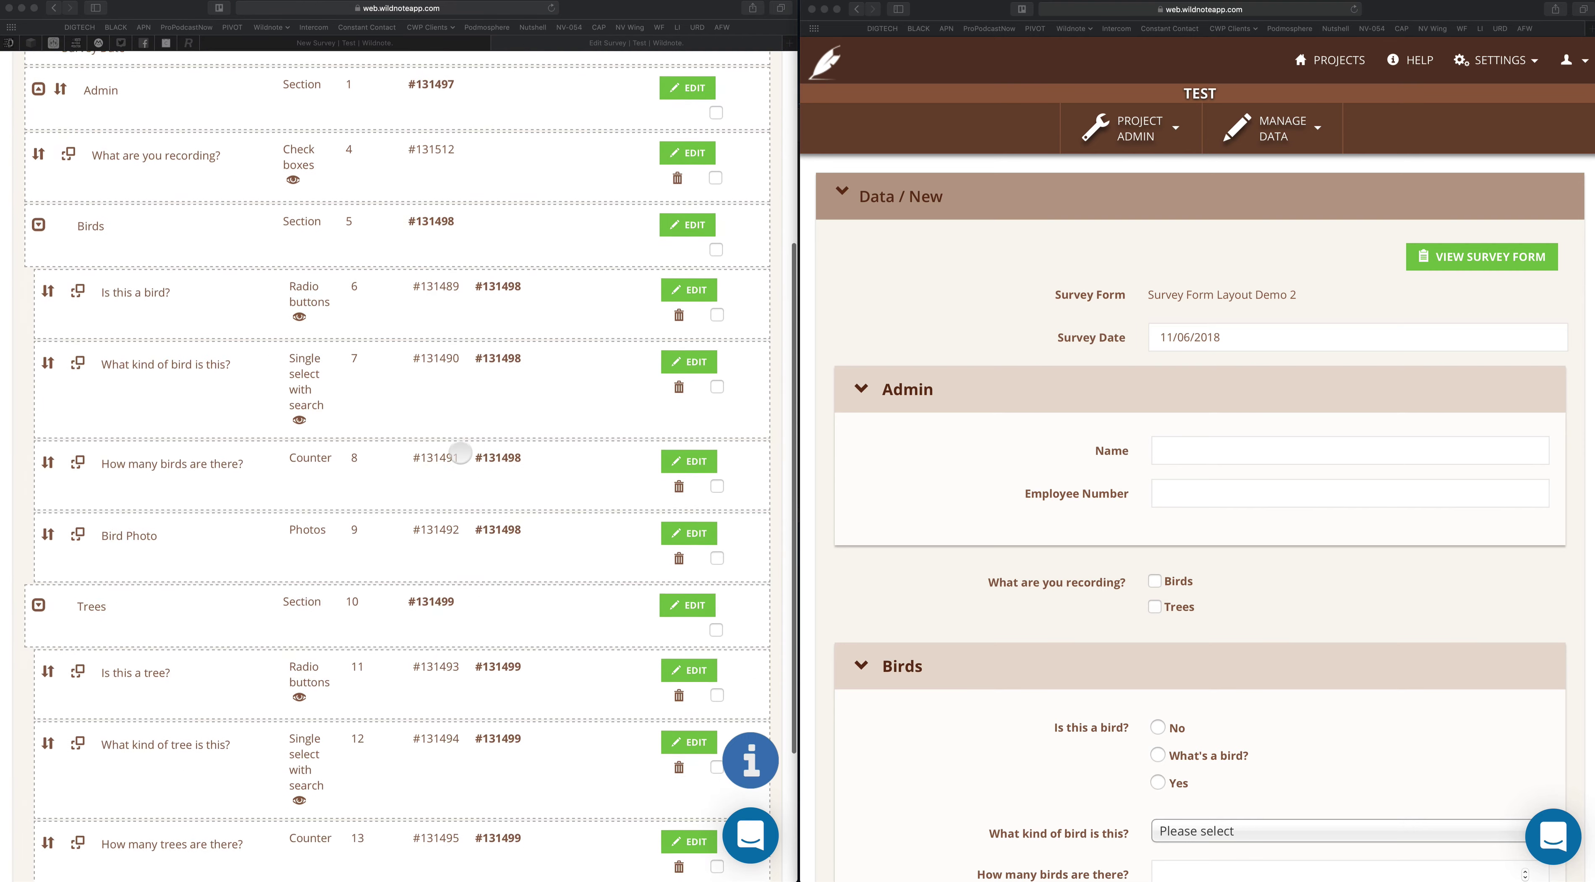
scroll(457, 455, "up", 5)
scroll(460, 453, "down", 2)
scroll(975, 410, "down", 3)
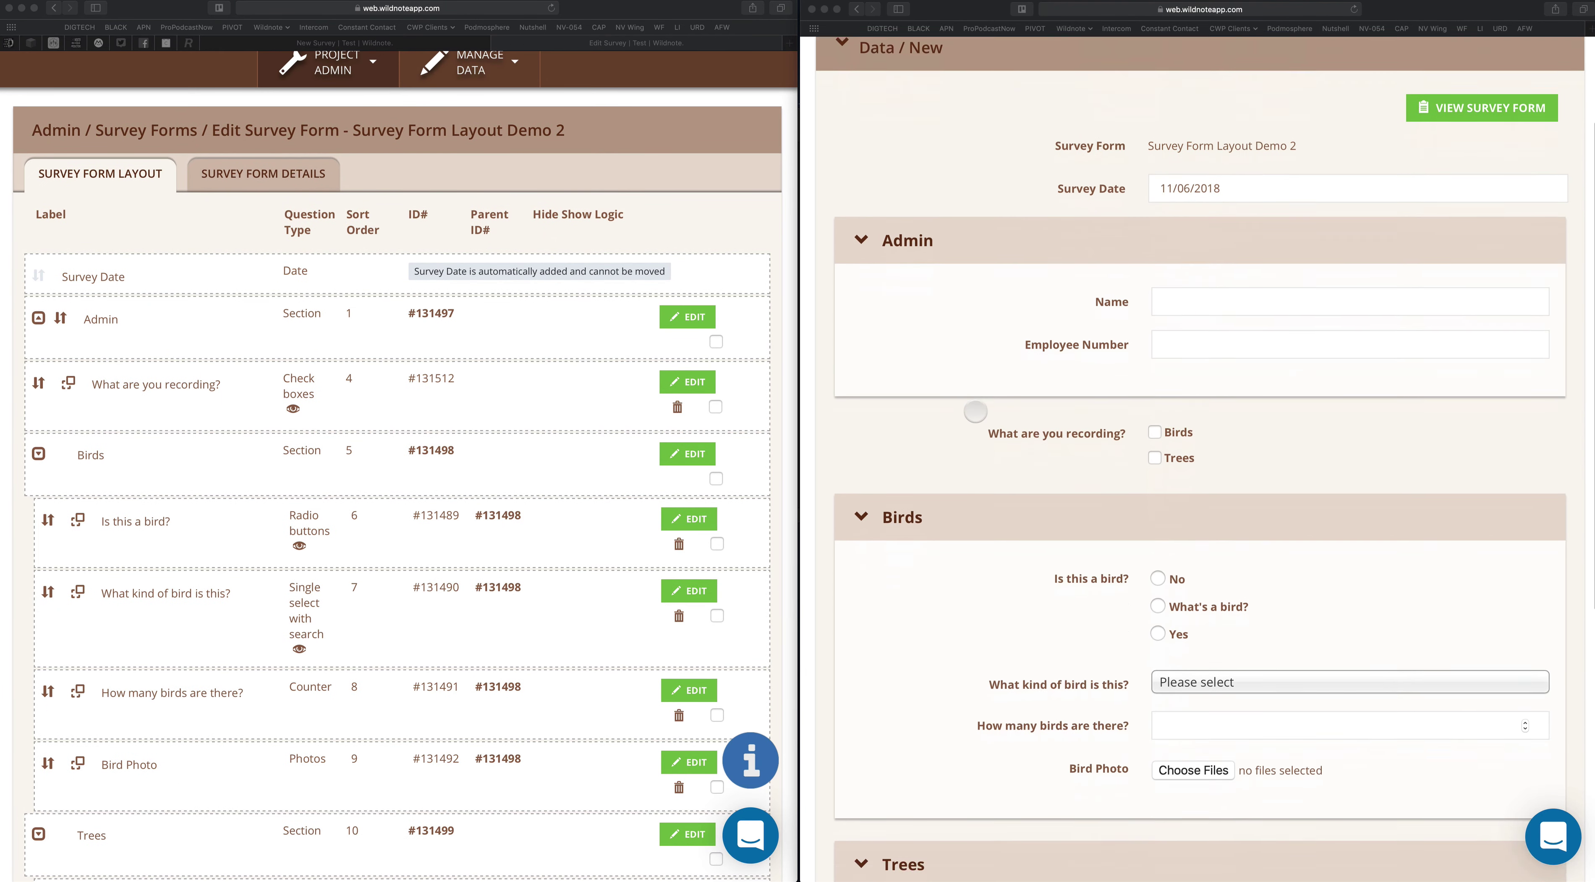
scroll(976, 410, "up", 3)
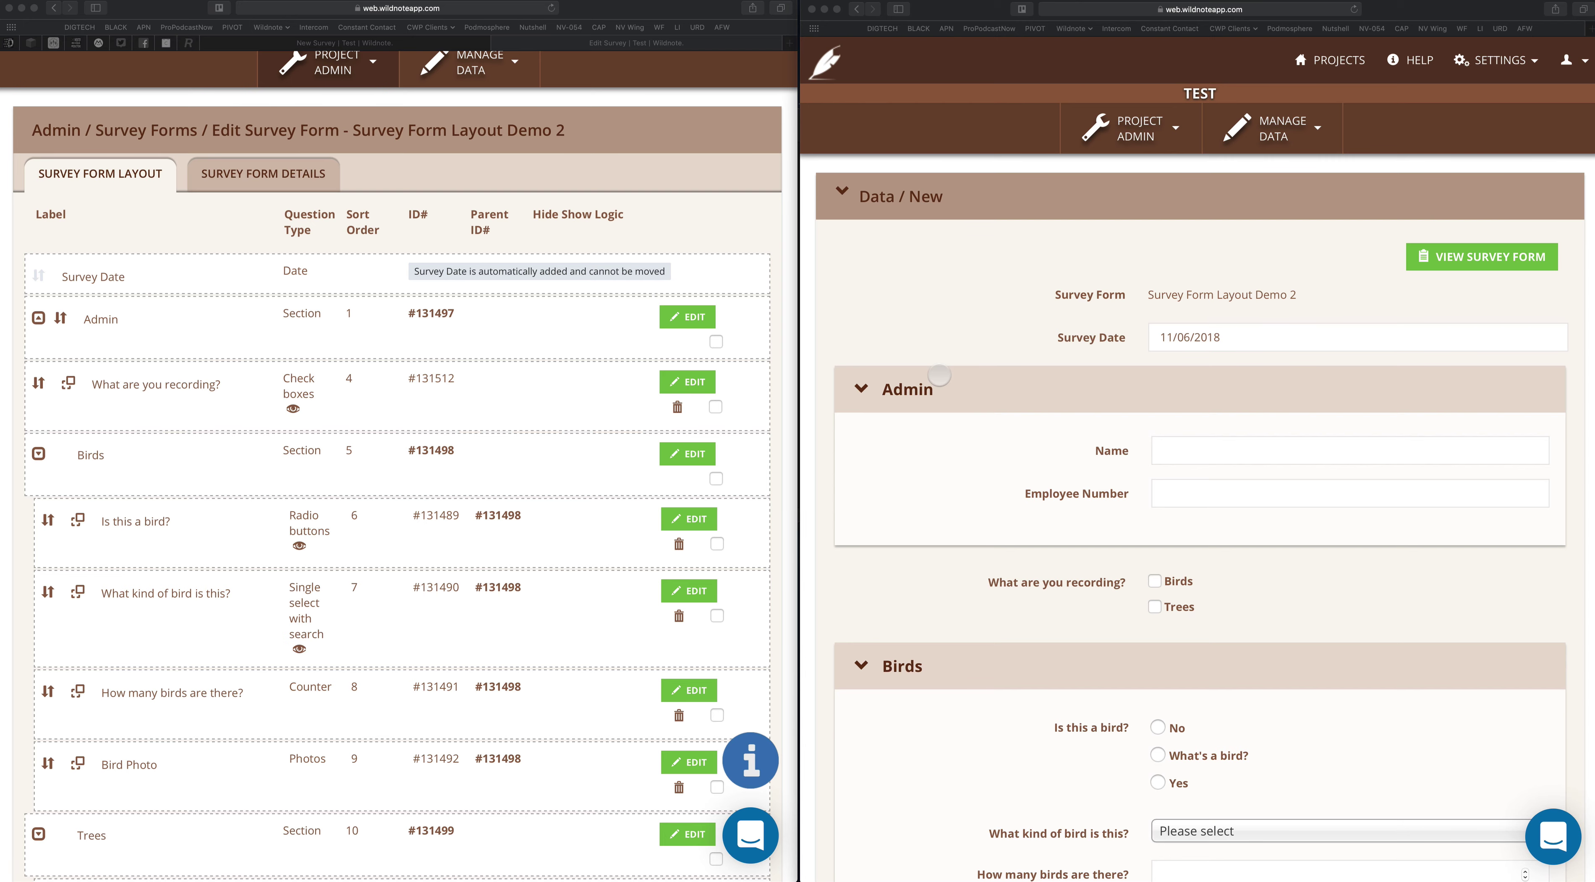
scroll(542, 466, "down", 2)
scroll(546, 466, "up", 1)
scroll(989, 348, "down", 3)
scroll(988, 349, "up", 2)
scroll(989, 348, "up", 2)
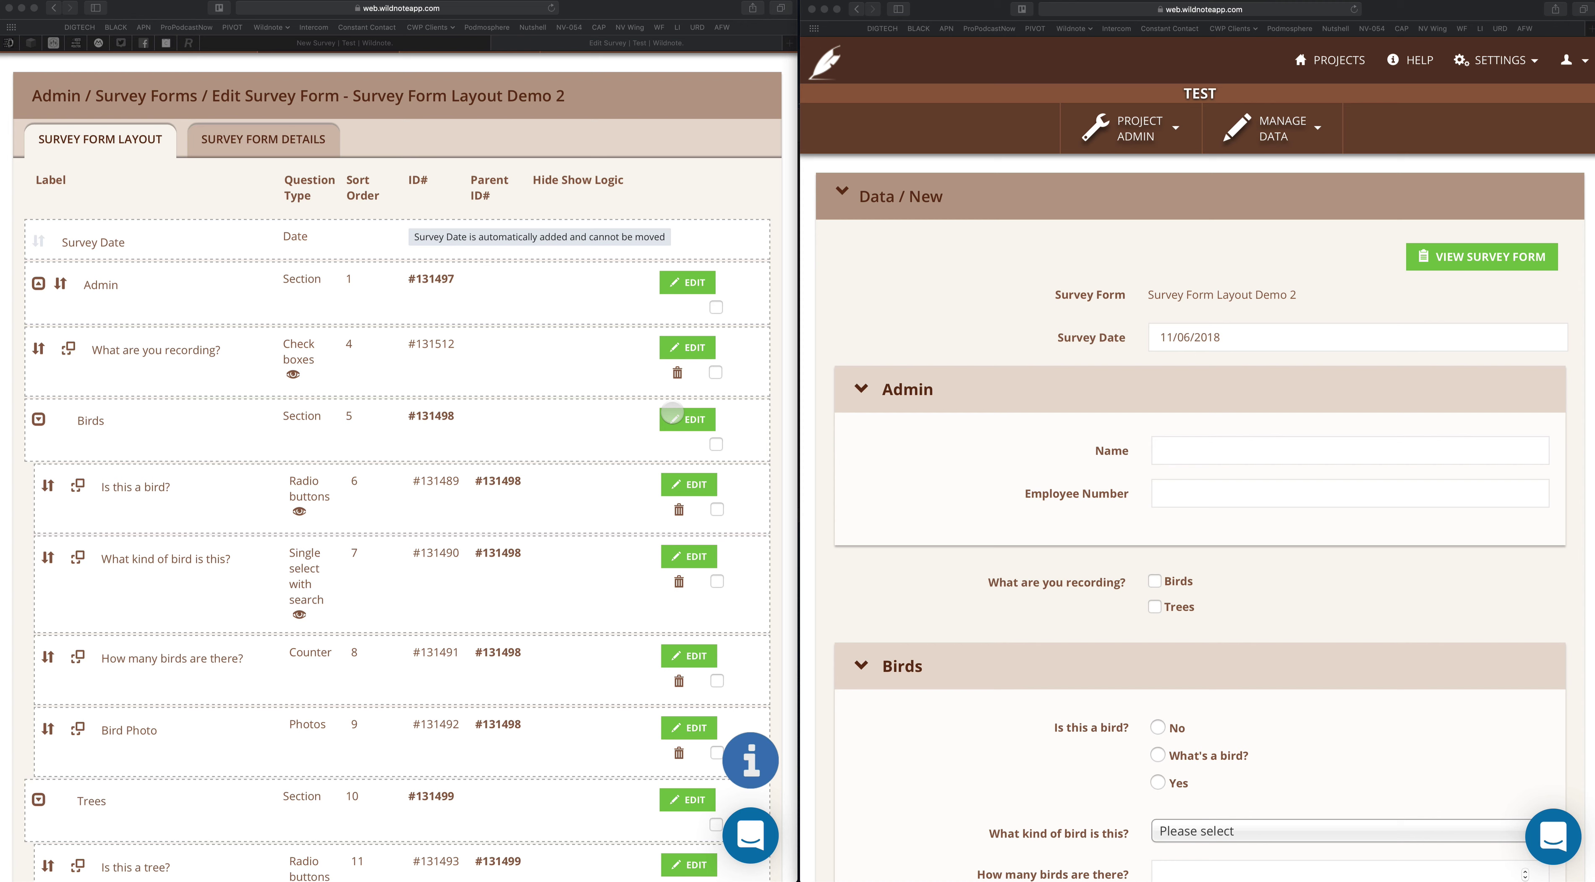
scroll(900, 471, "down", 5)
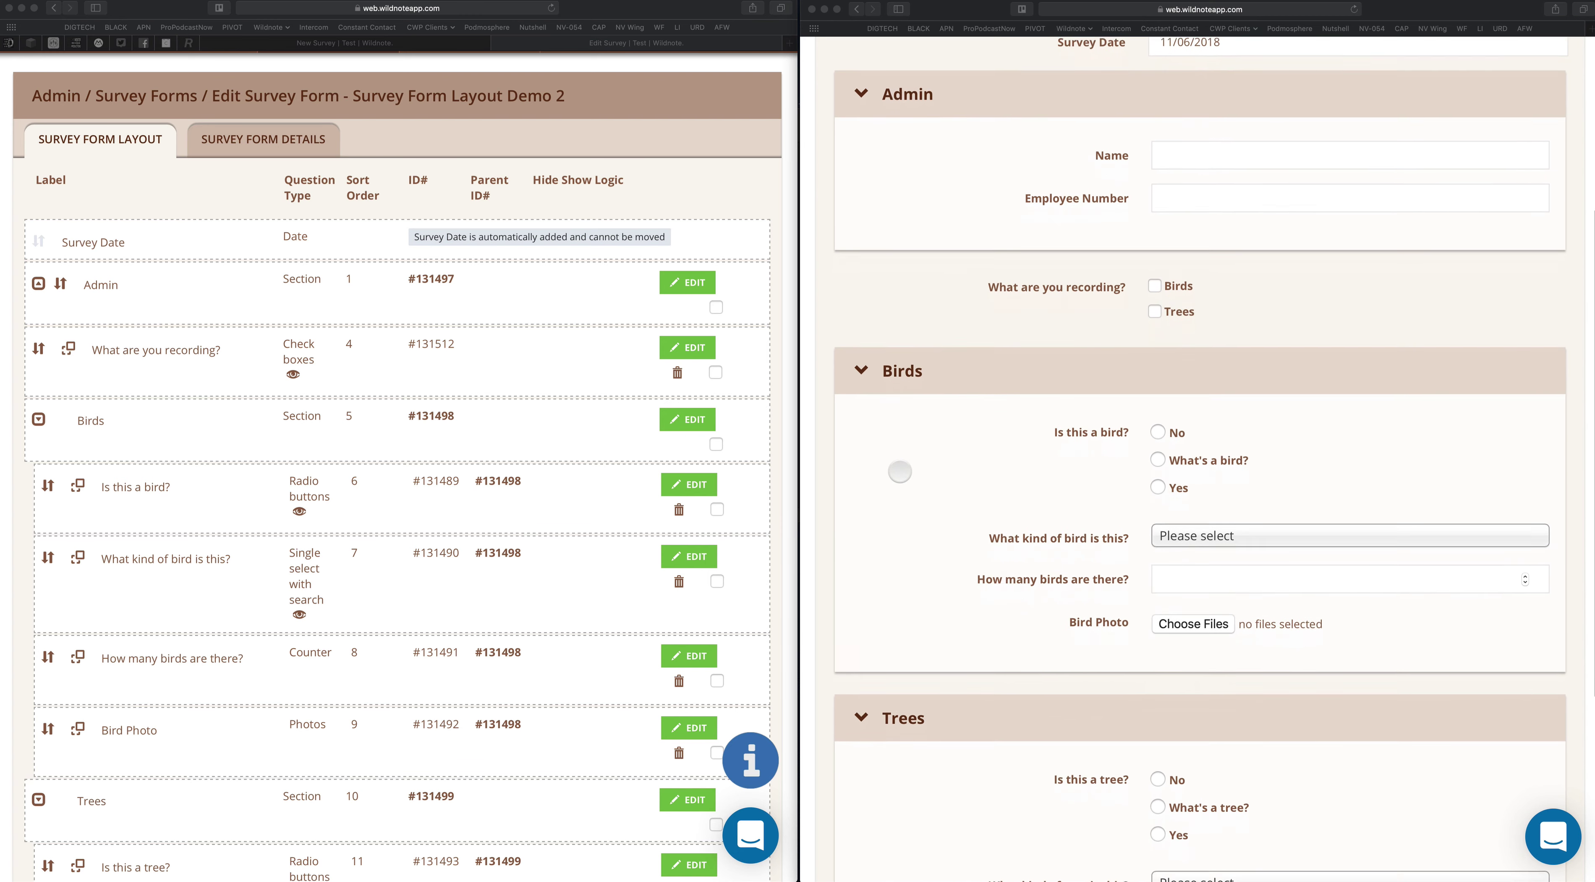
scroll(900, 471, "down", 2)
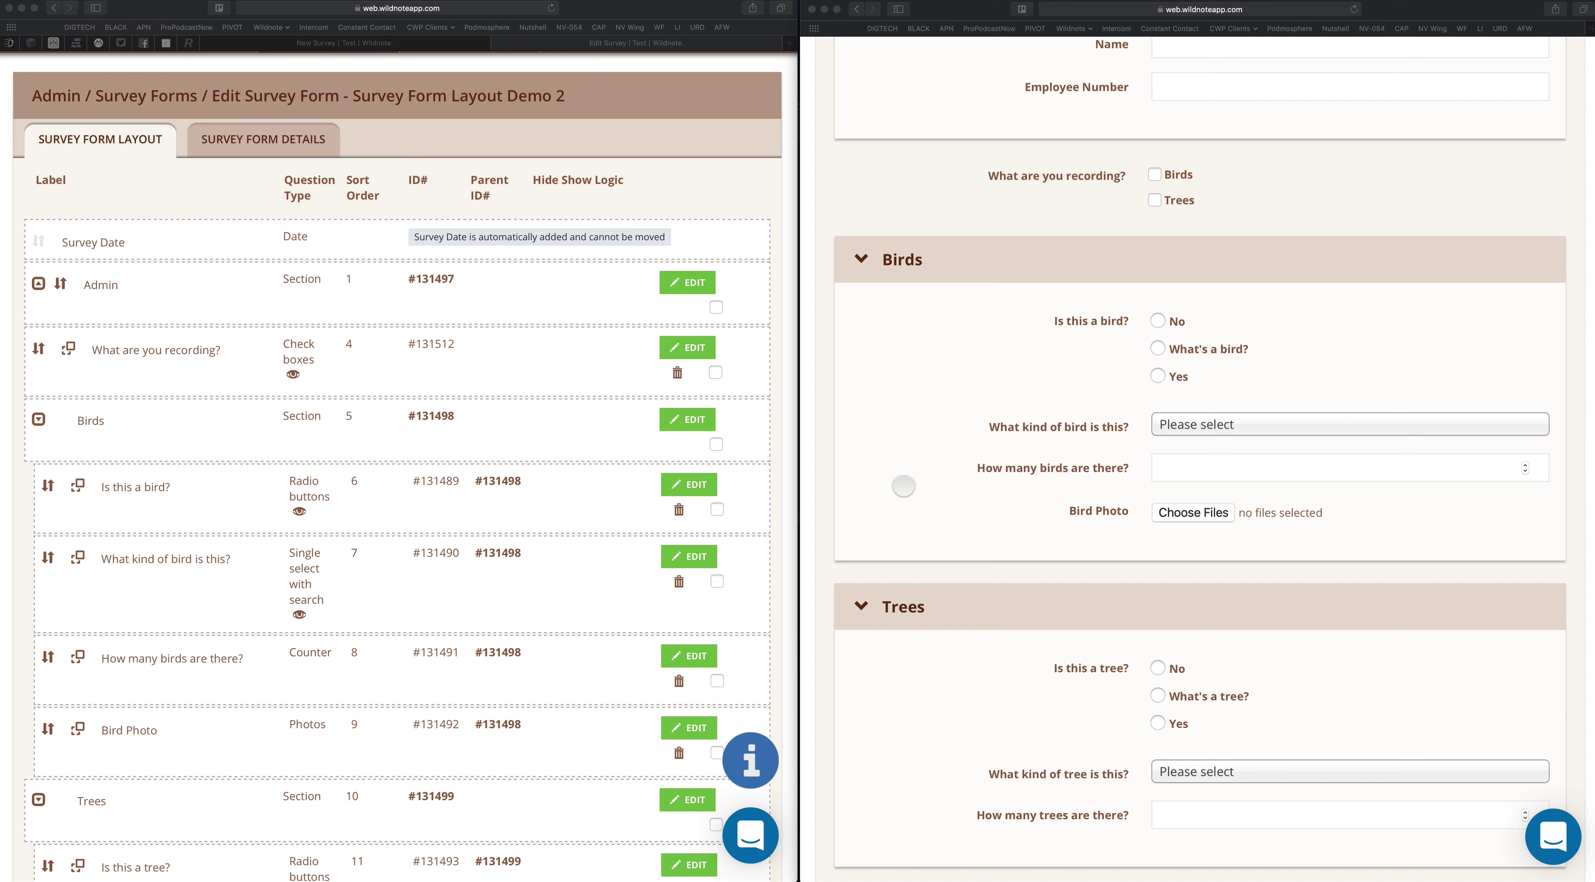
left_click(578, 513)
scroll(538, 502, "down", 5)
scroll(534, 498, "up", 2)
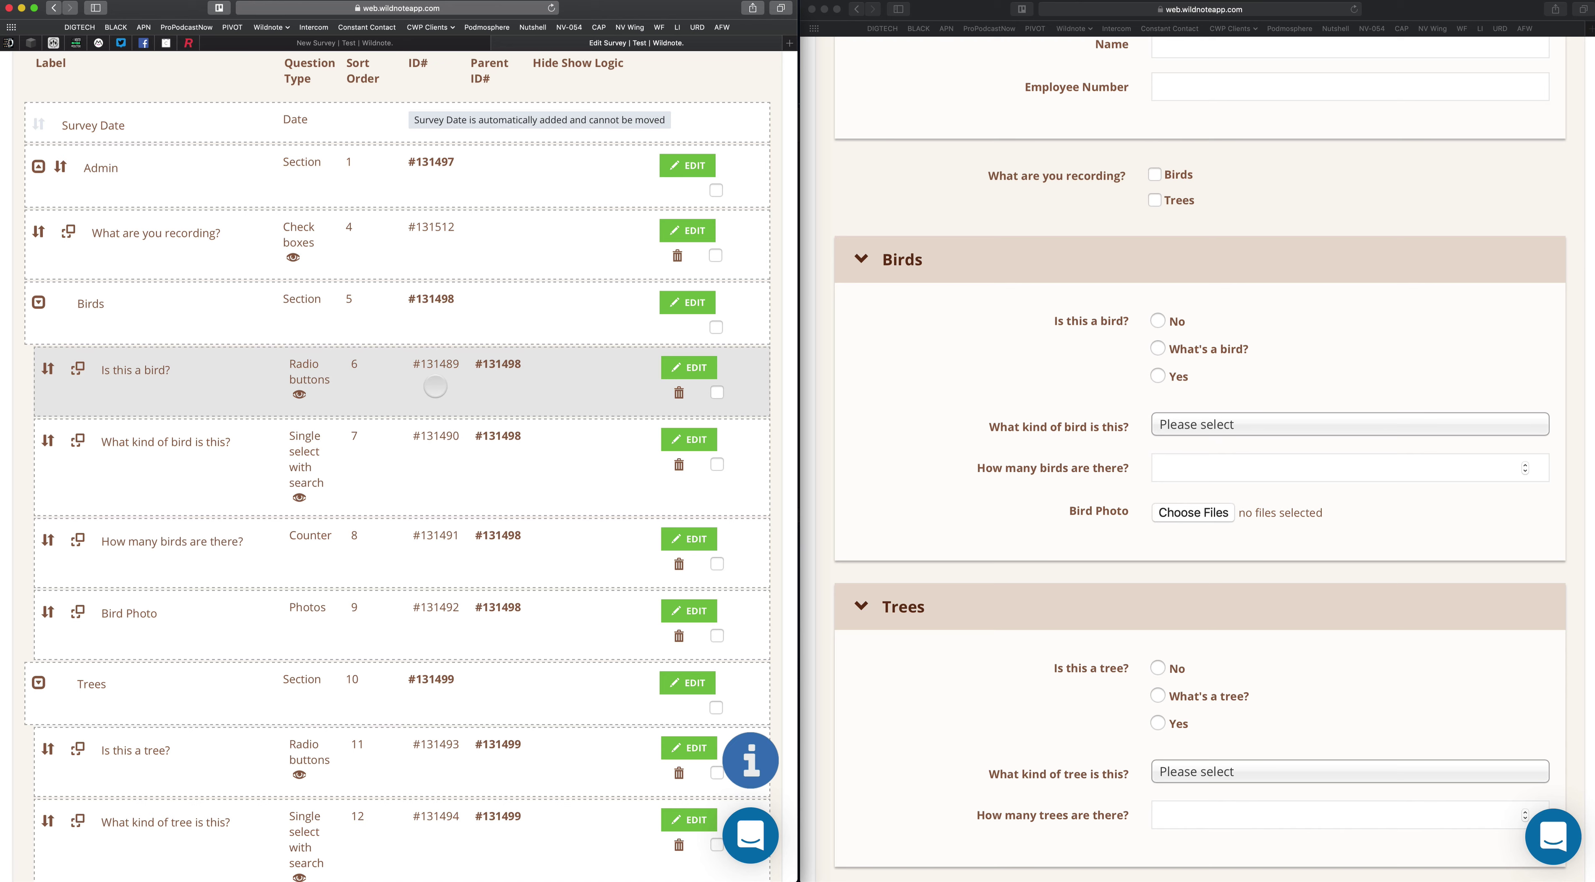
left_click(681, 366)
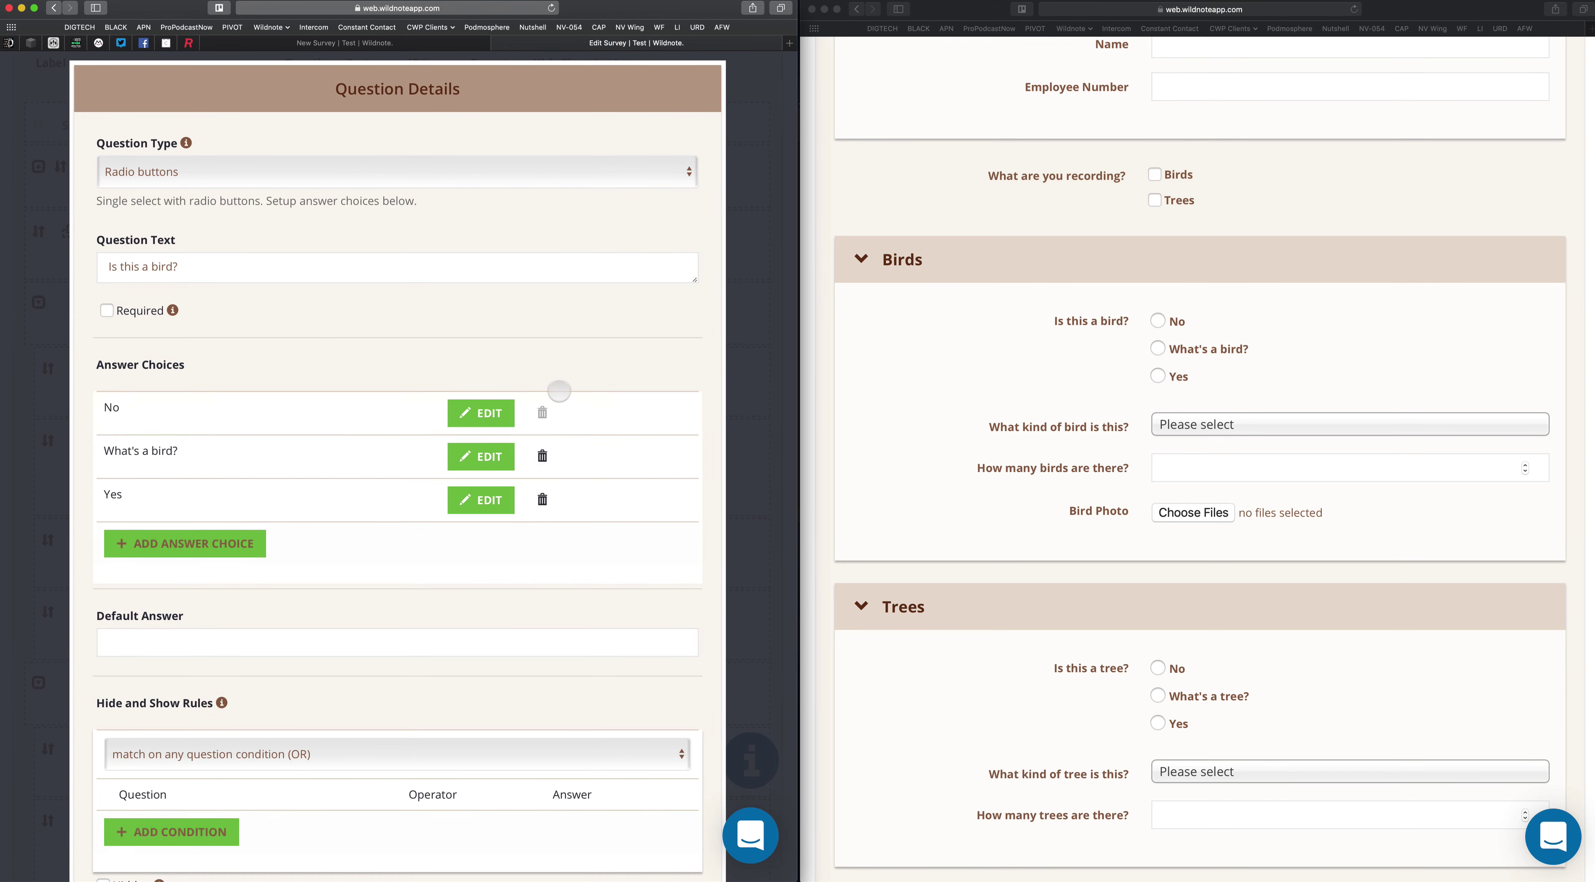
scroll(495, 622, "down", 3)
scroll(496, 623, "up", 3)
scroll(496, 622, "down", 3)
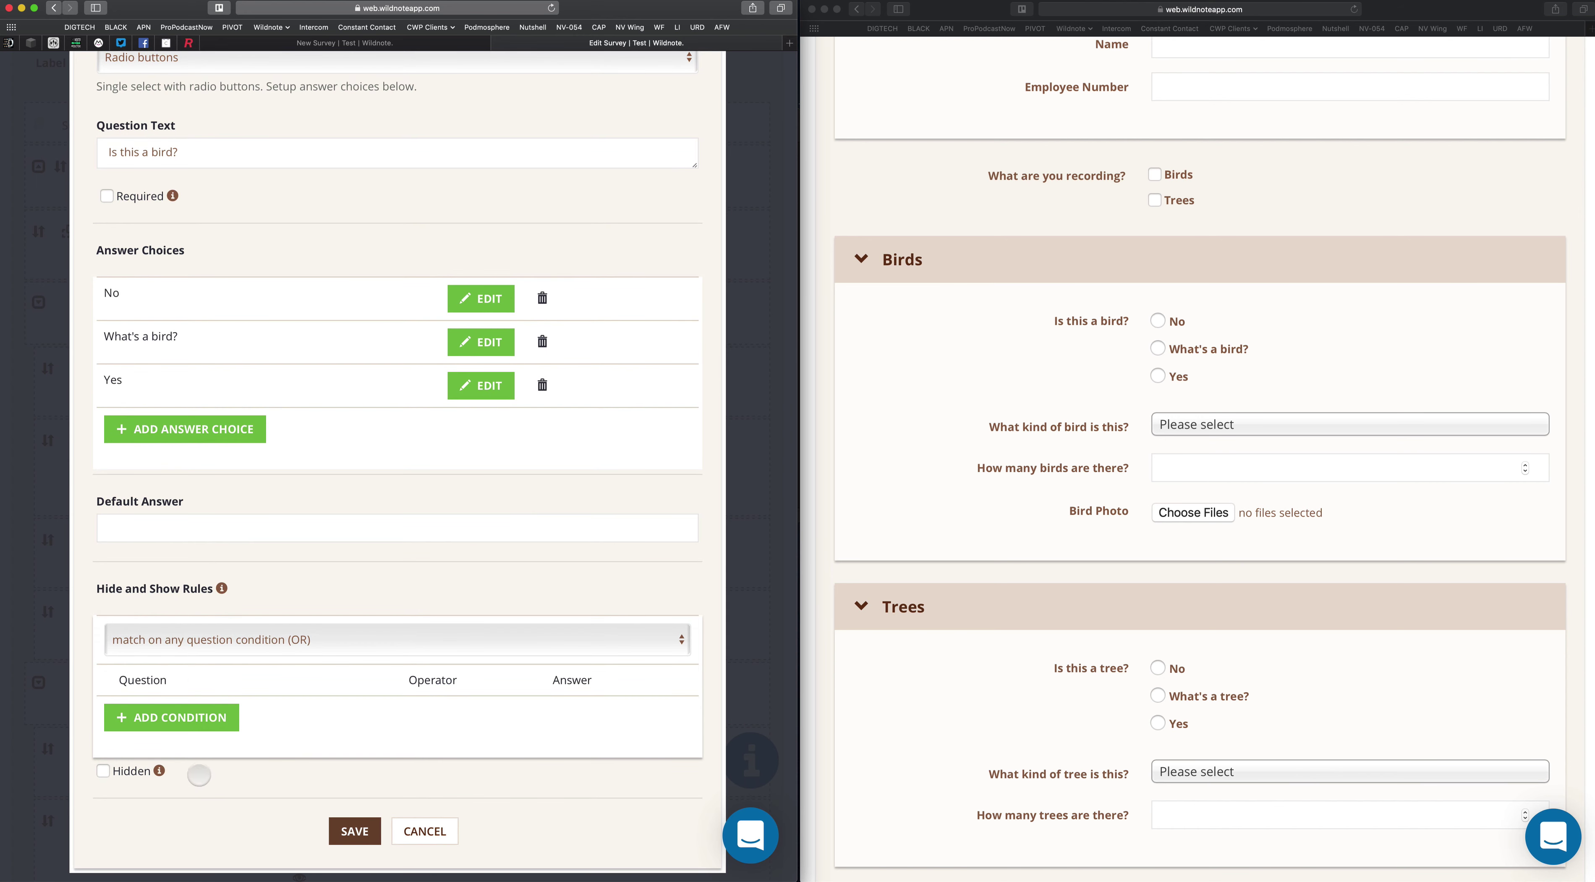
left_click(352, 640)
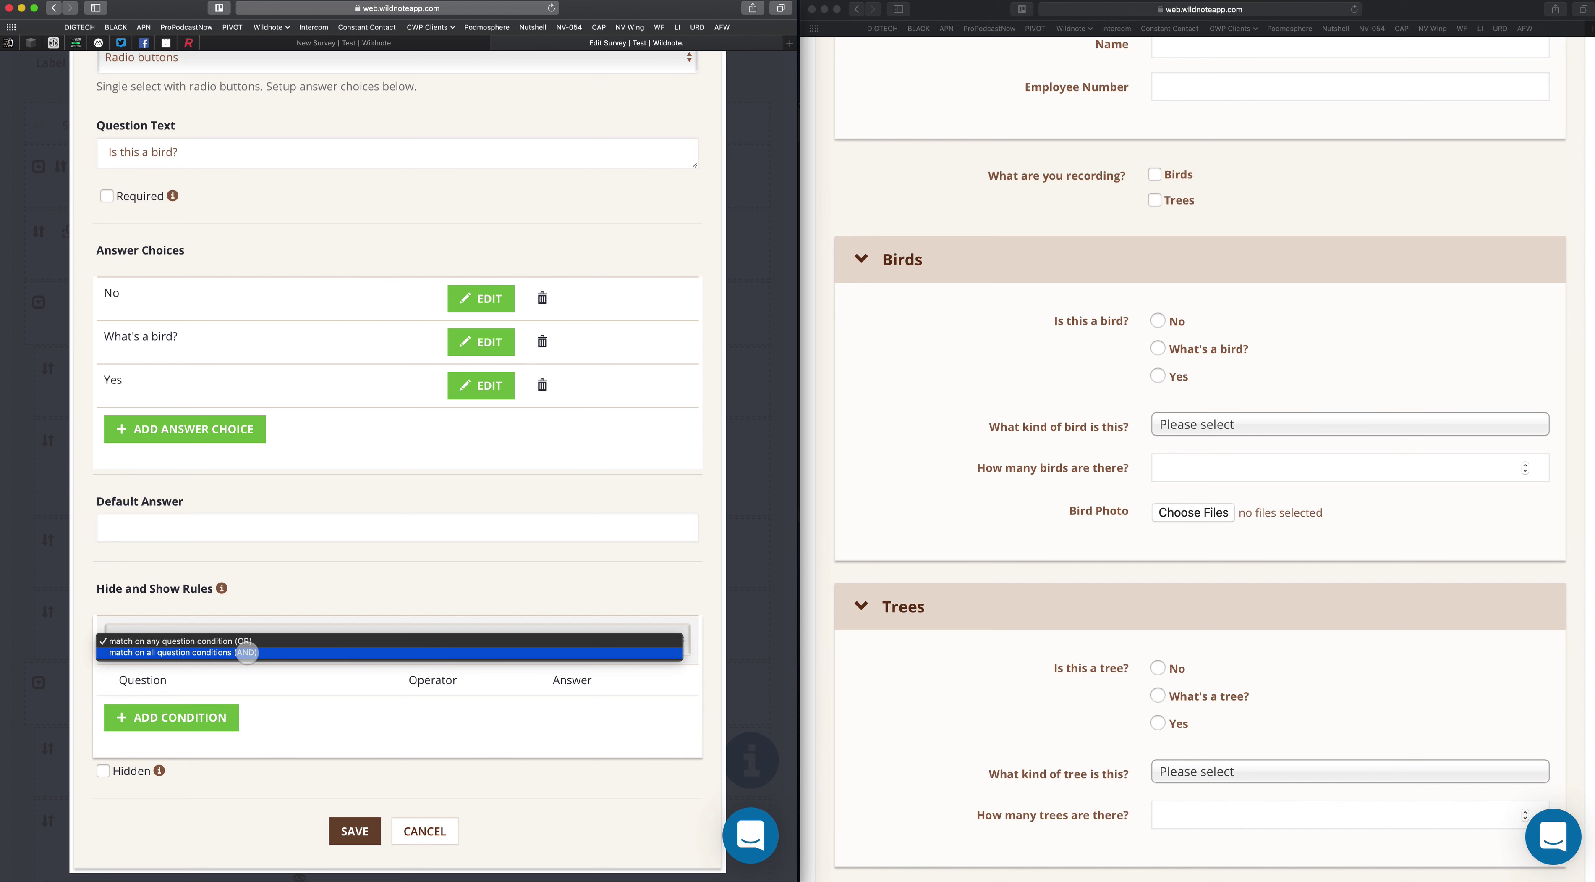
left_click(263, 631)
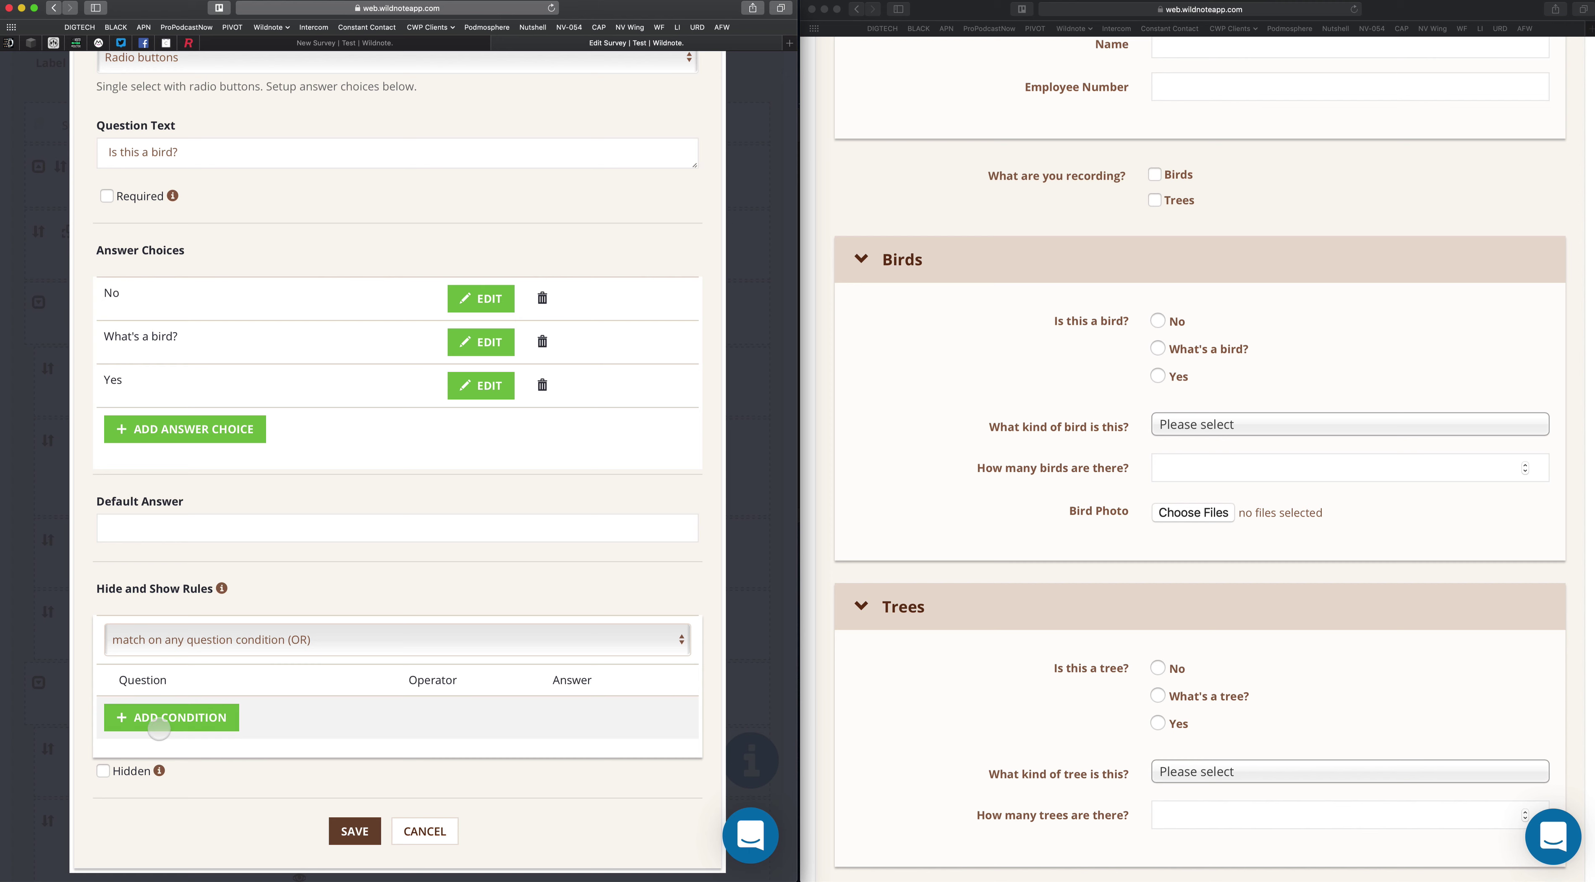
left_click(259, 645)
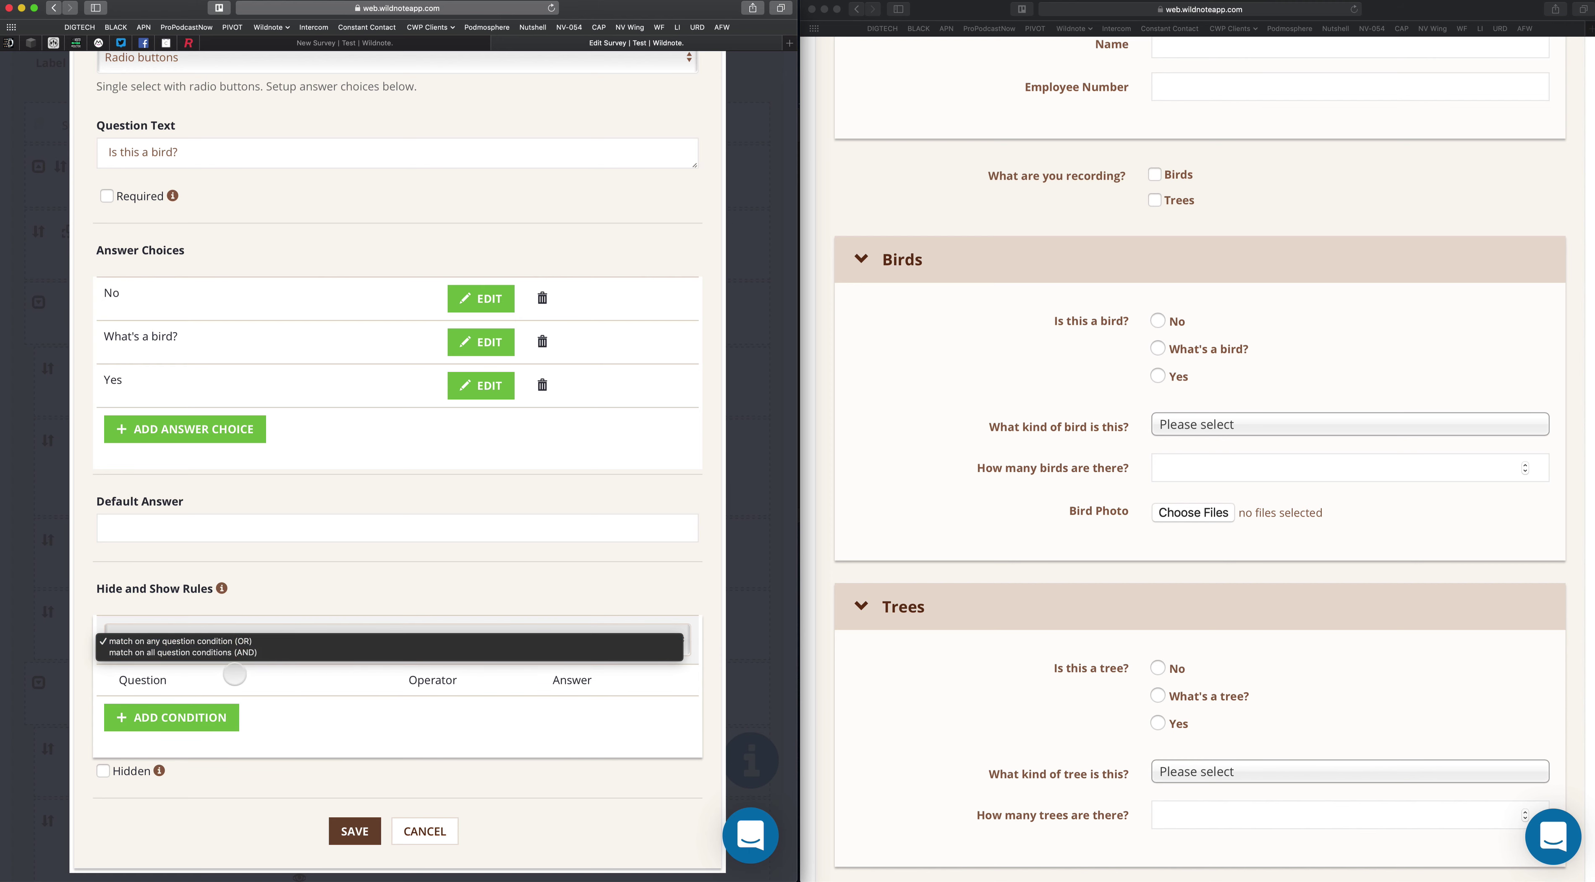
left_click(243, 669)
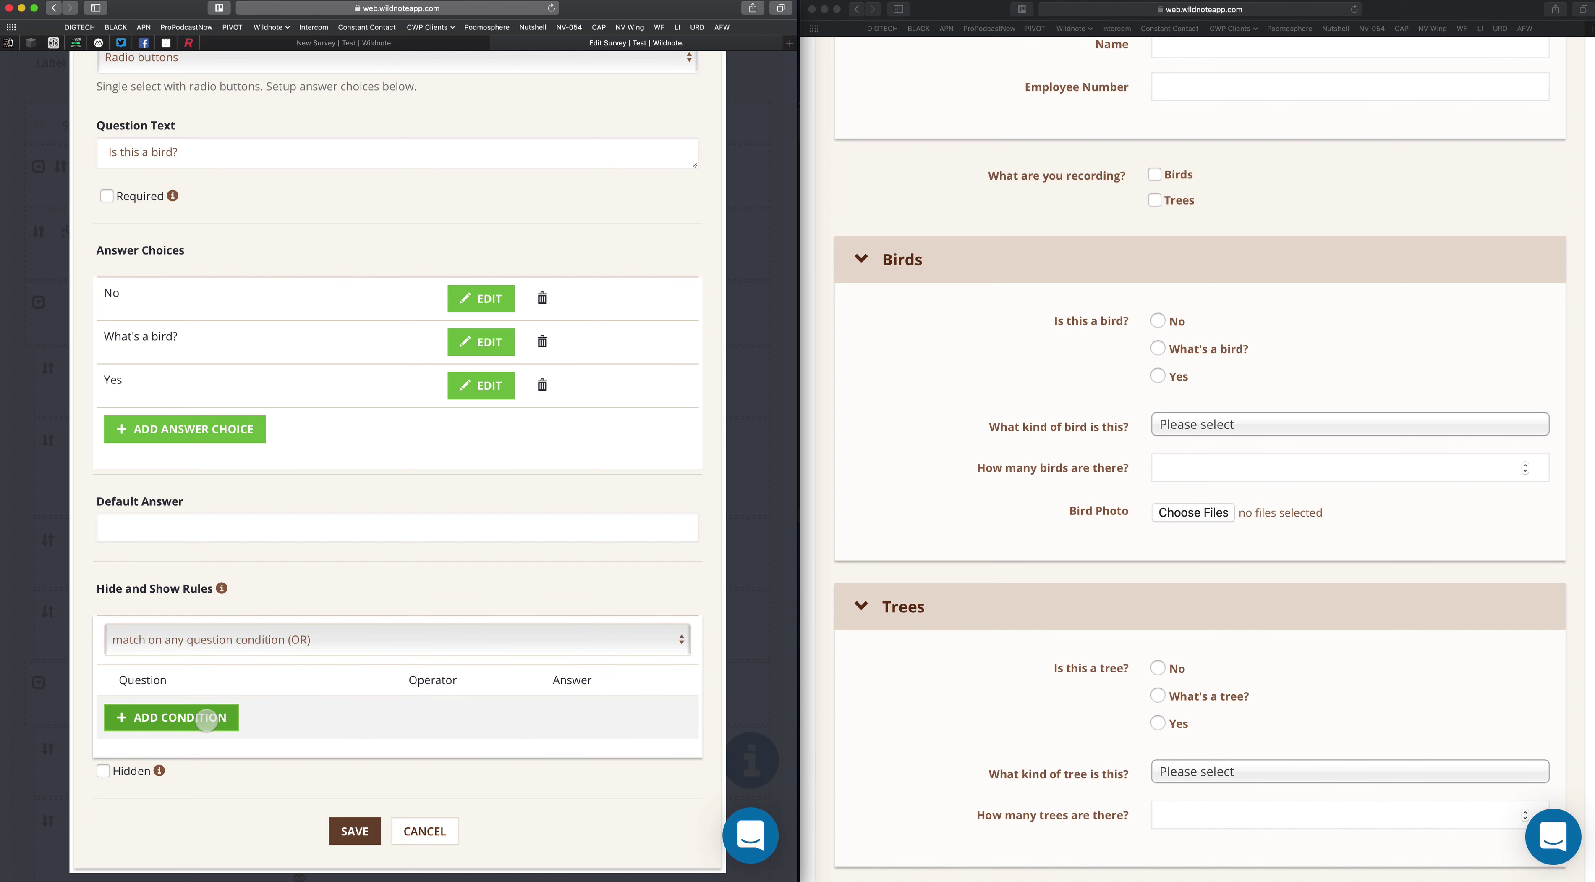
- Add the condition 'What are you recording?' is equal to Birds
left_click(176, 717)
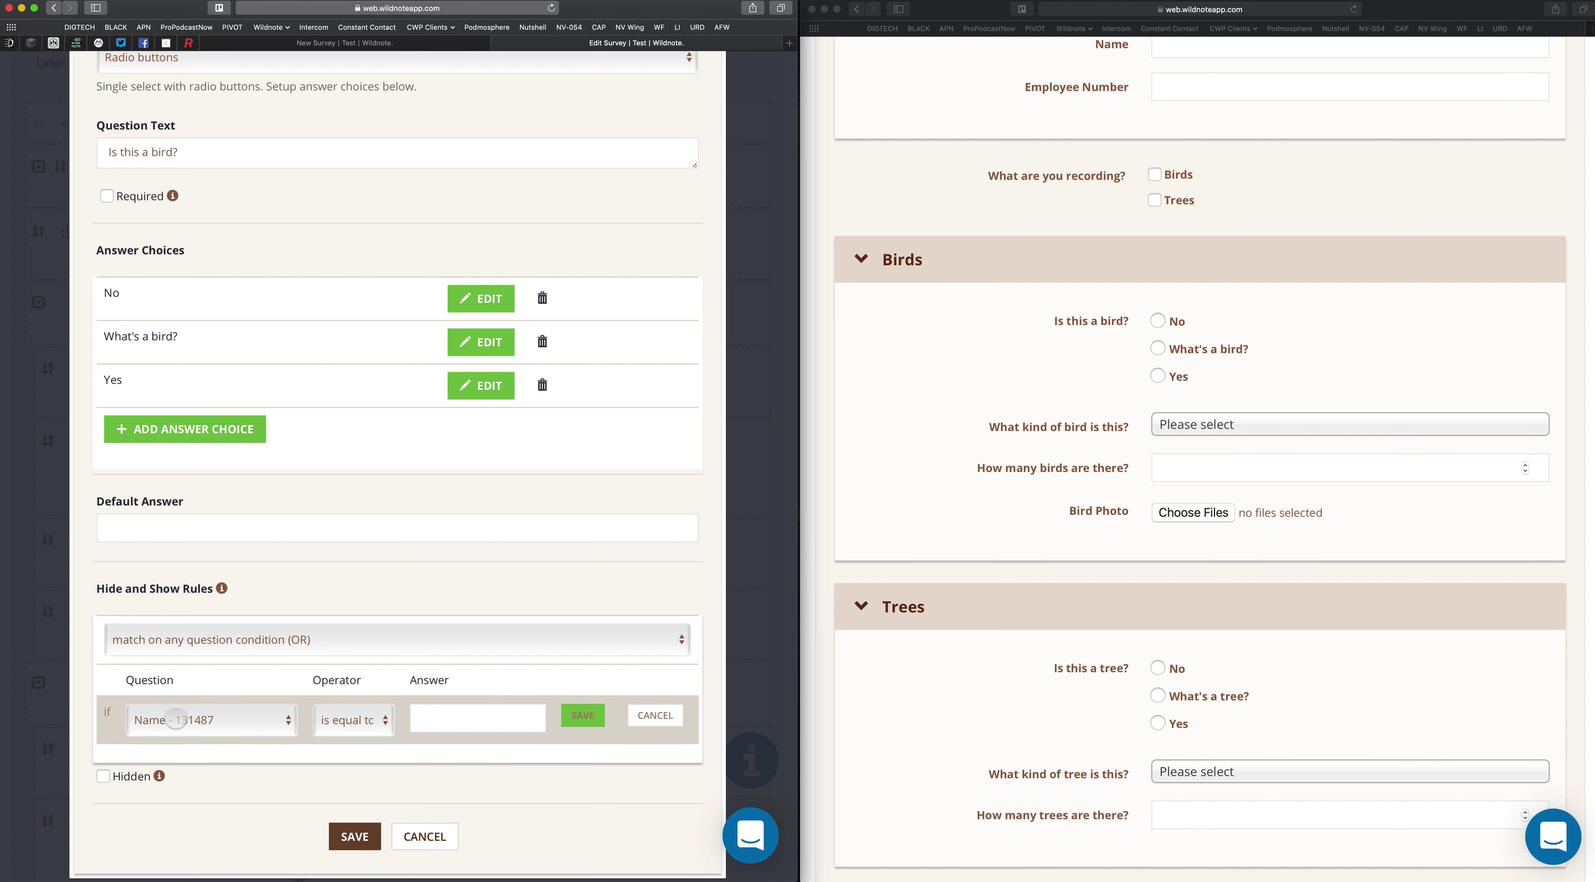
left_click(232, 720)
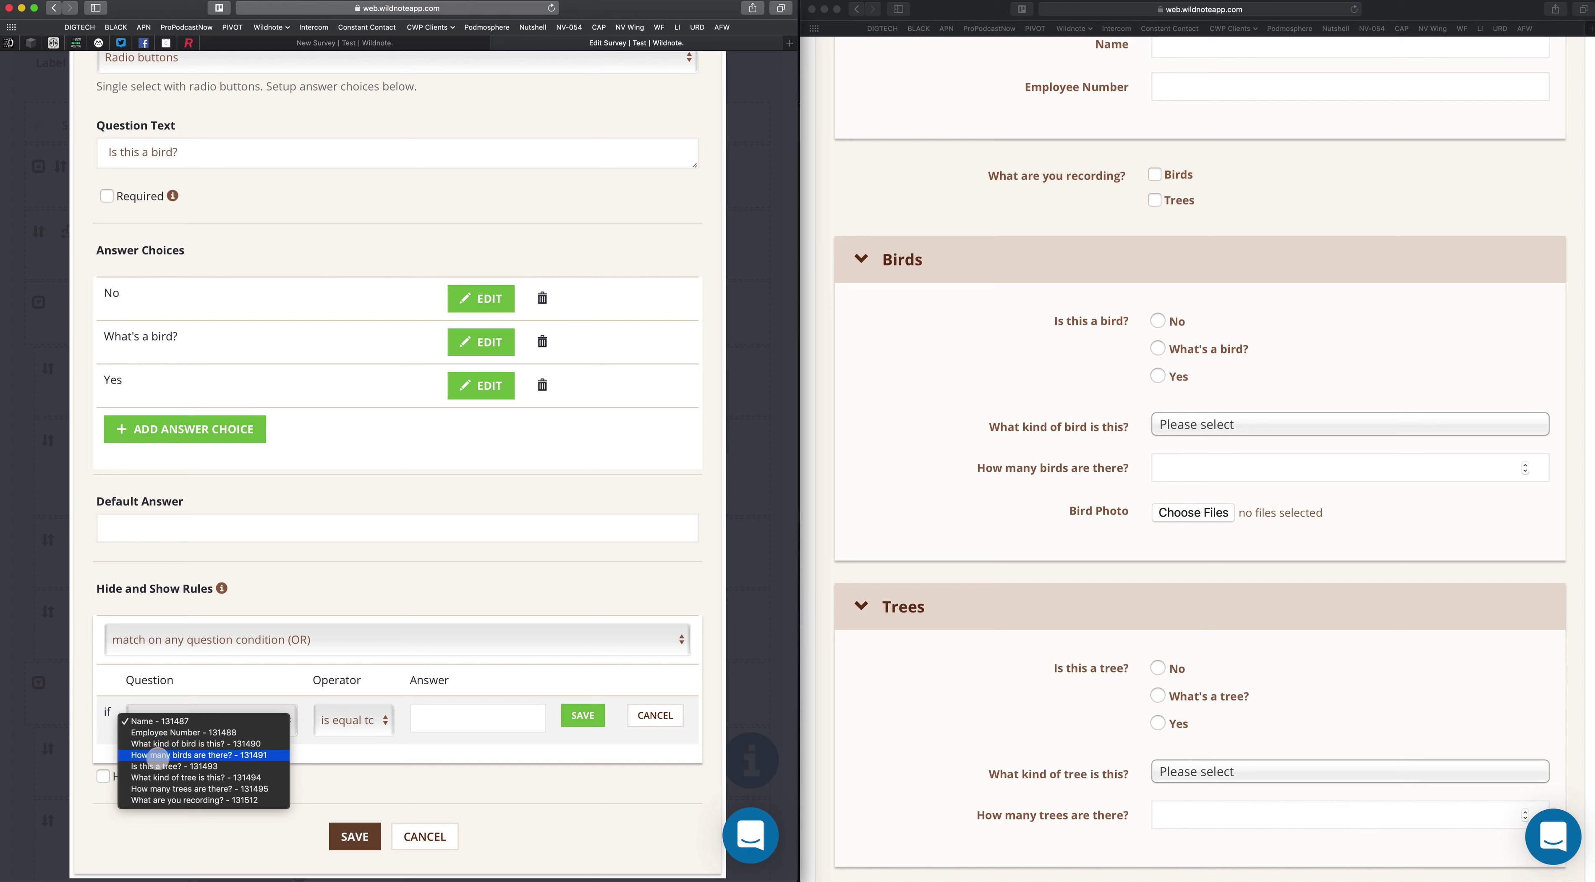
left_click(172, 800)
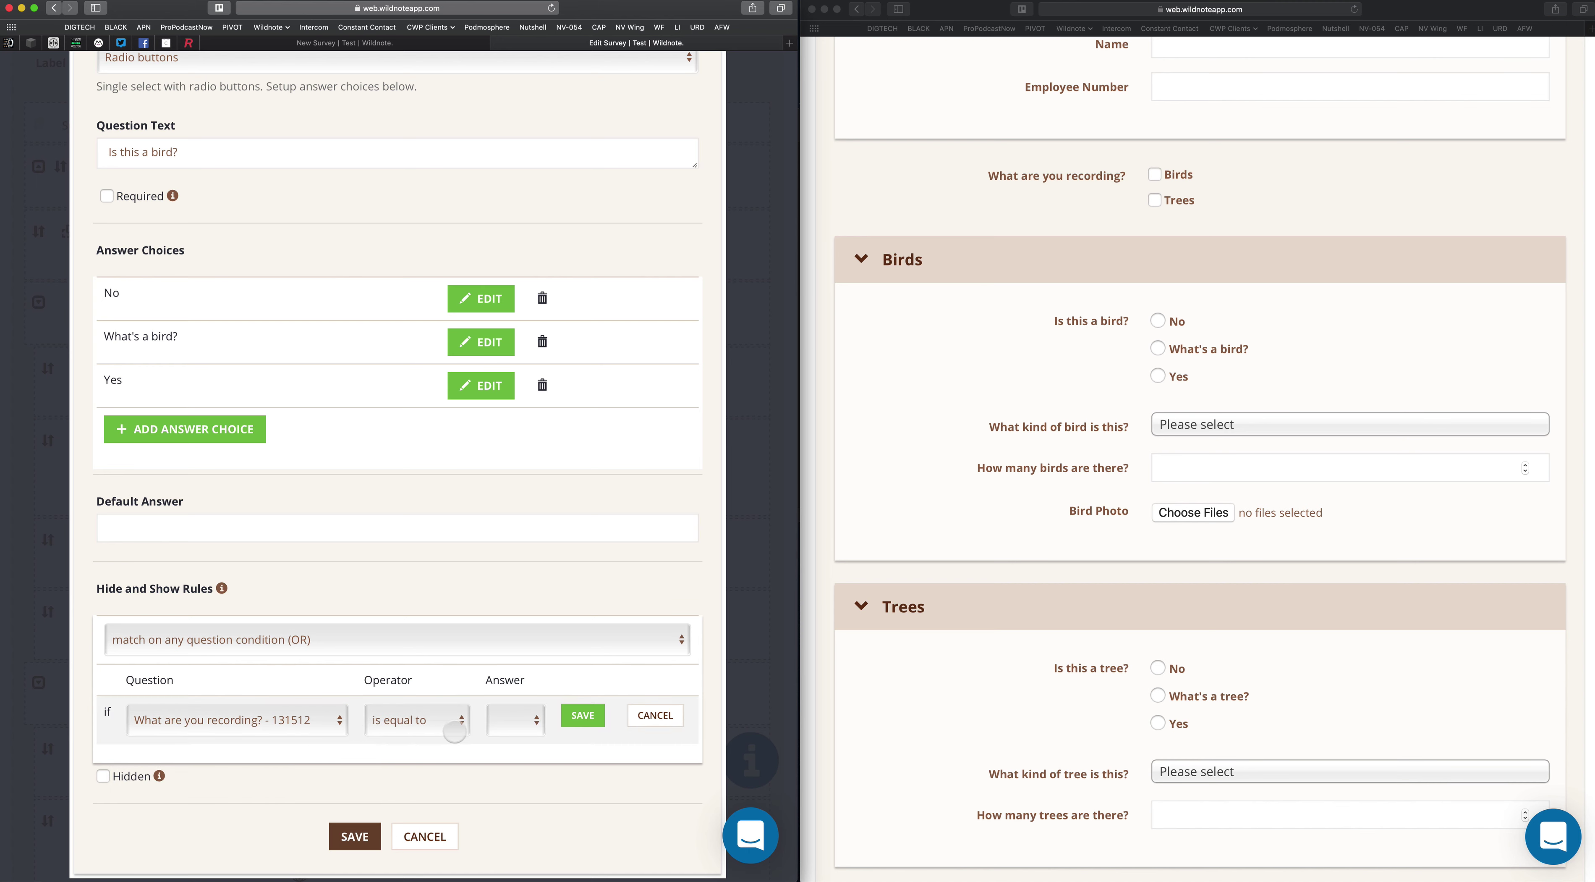
left_click(421, 720)
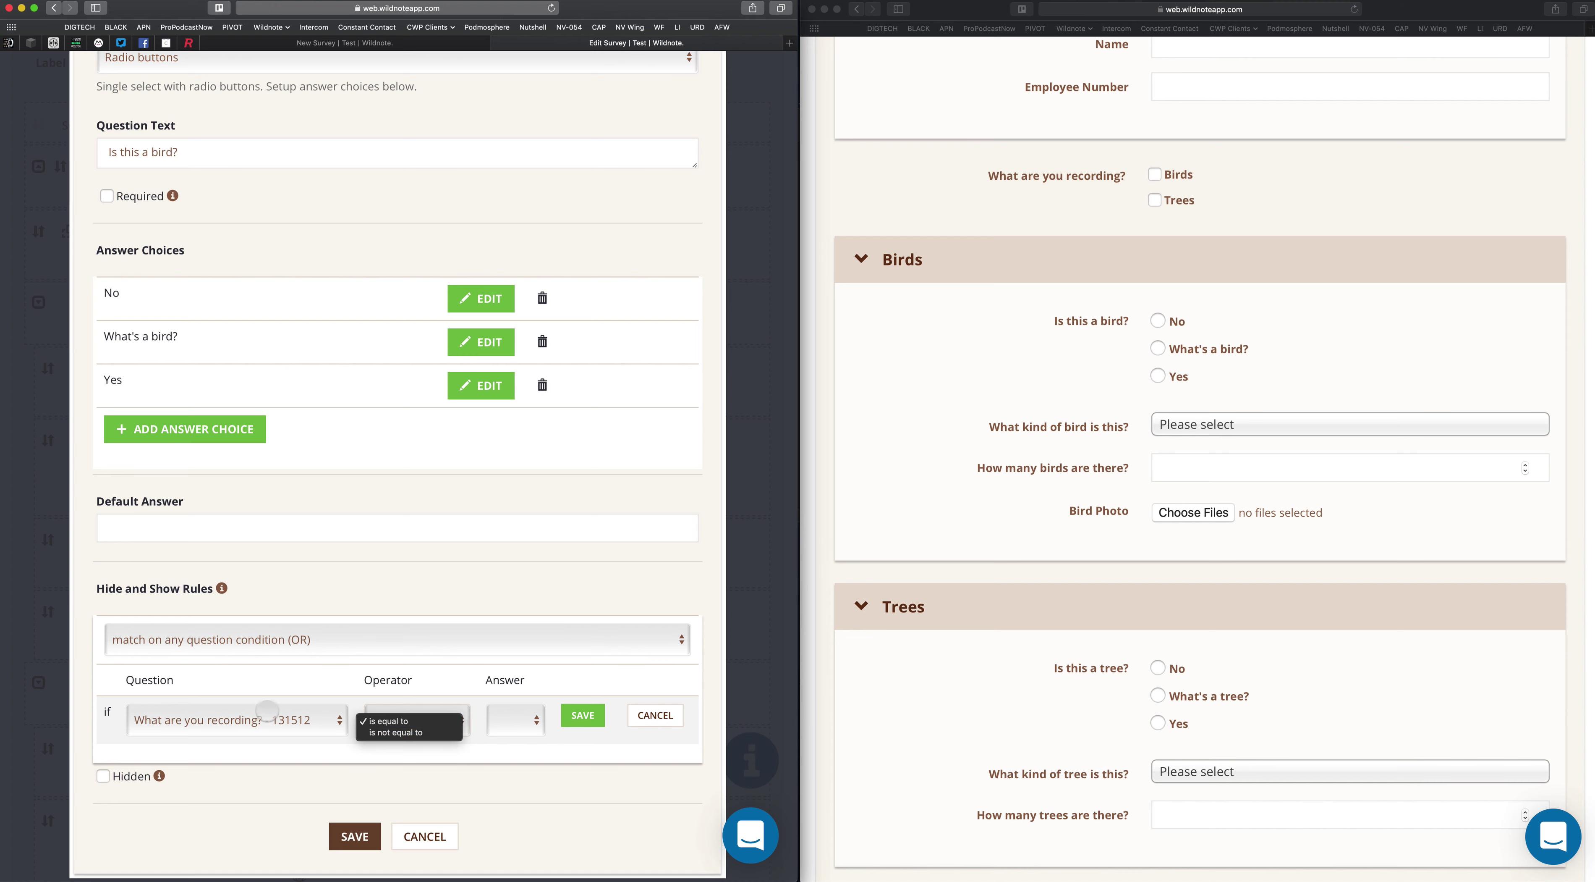
left_click(425, 721)
left_click(511, 720)
left_click(514, 732)
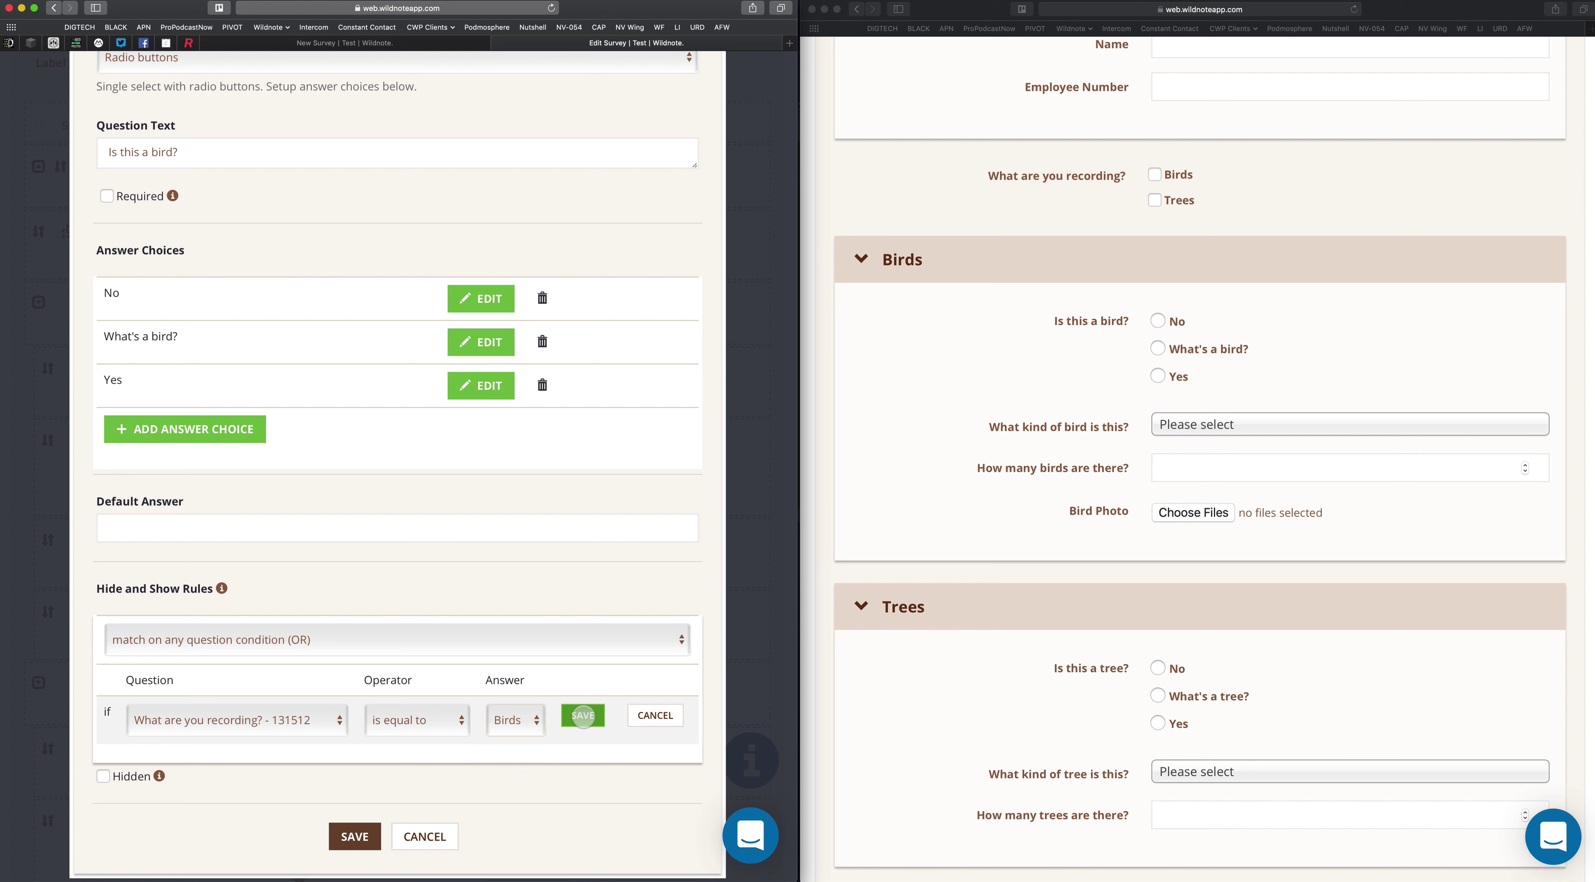
left_click(583, 716)
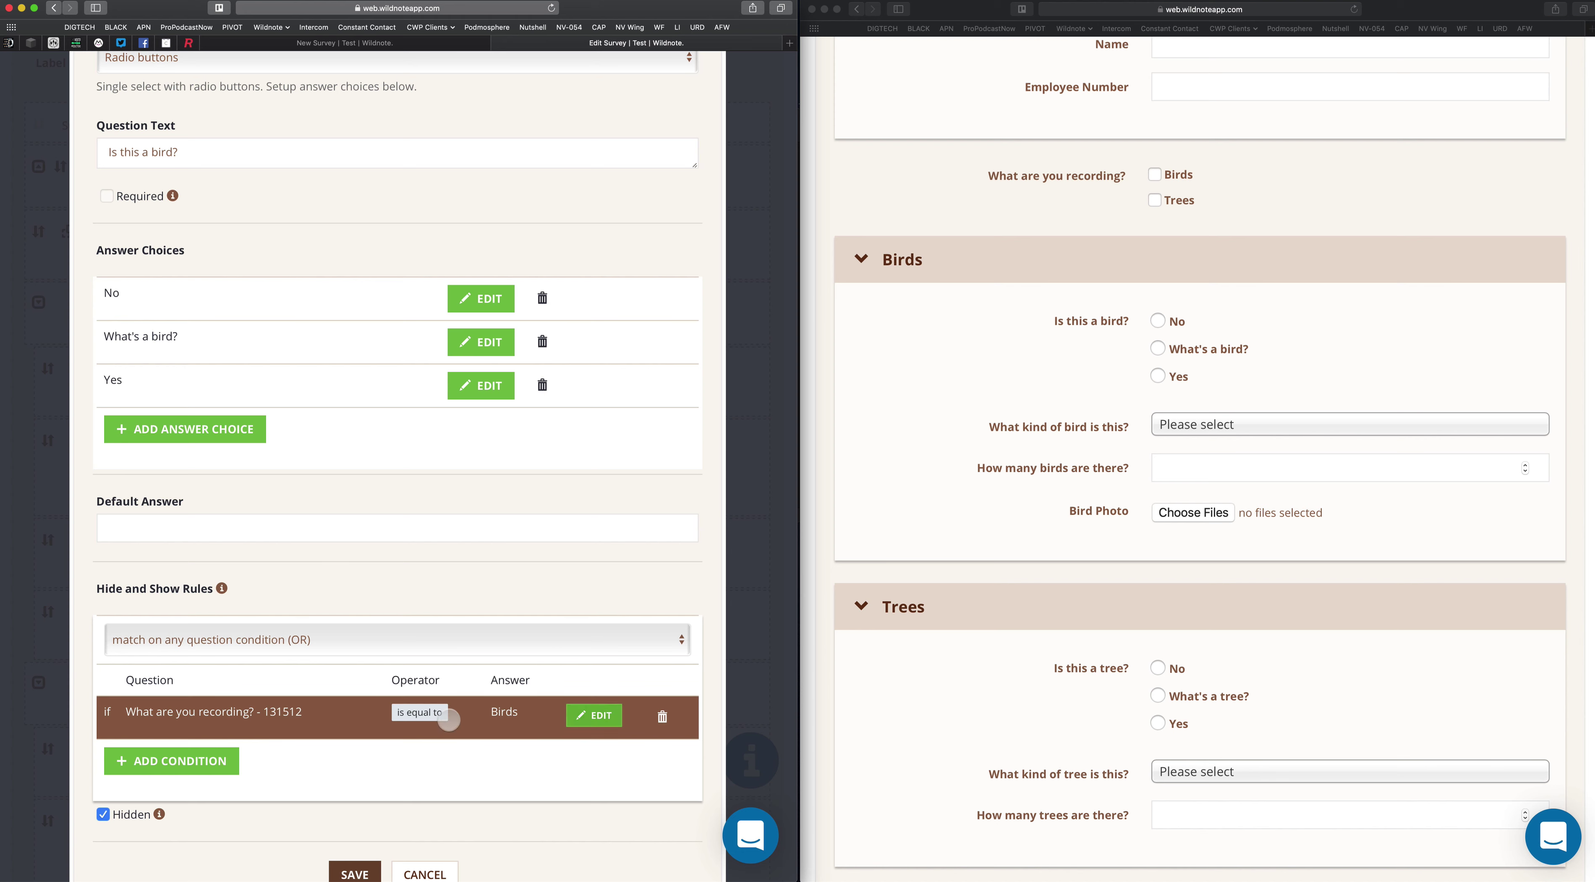
scroll(359, 712, "down", 2)
- Save the question, then tick and untick Birds in the preview to test the rule
left_click(350, 827)
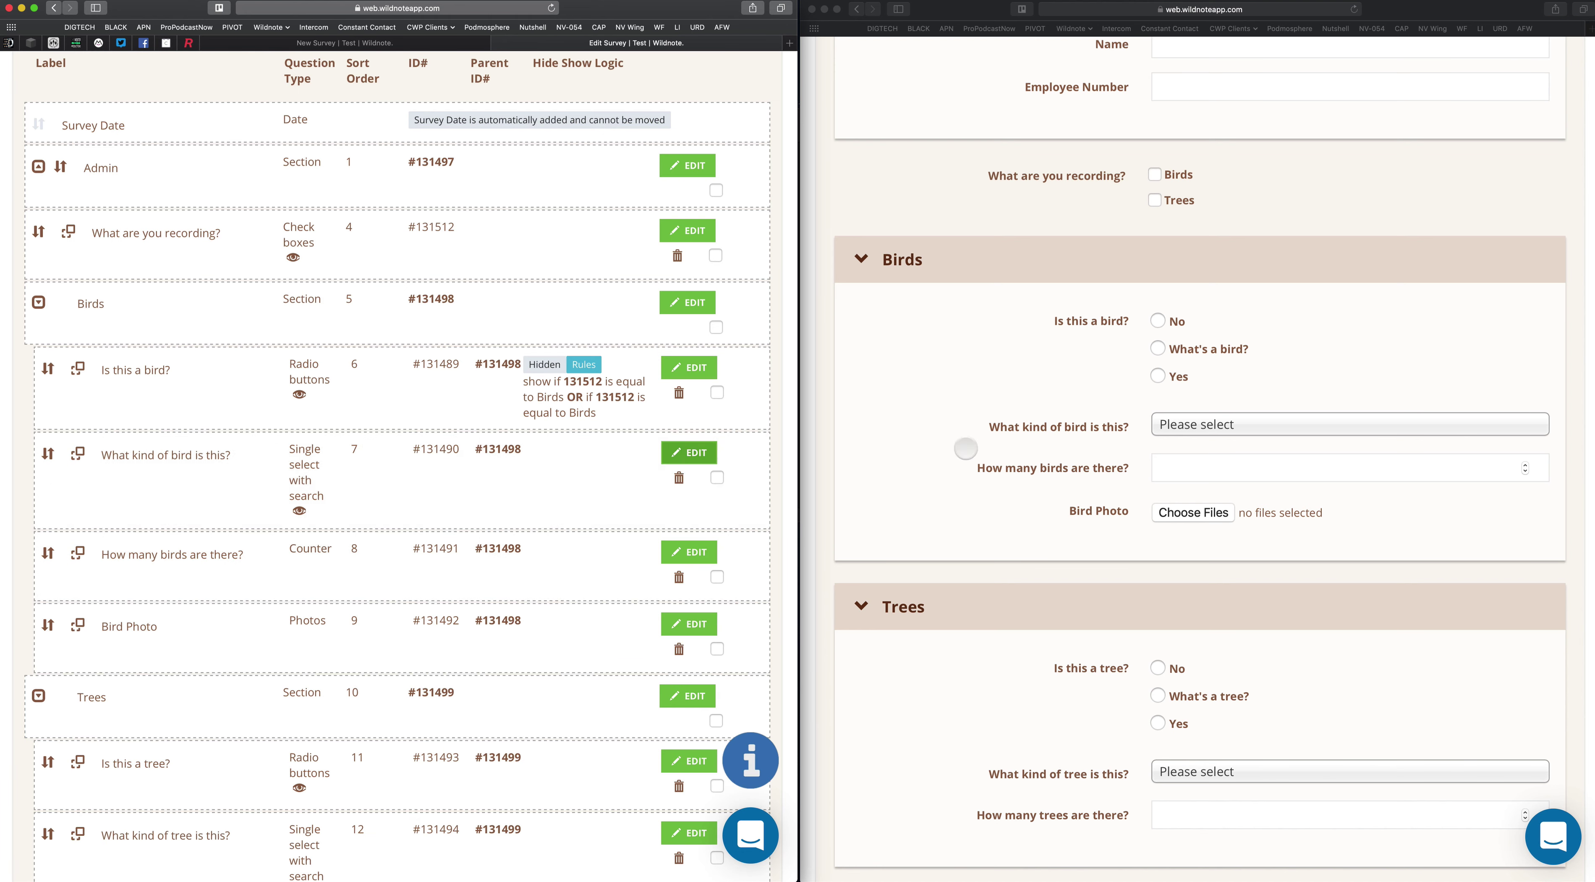
left_click(1056, 387)
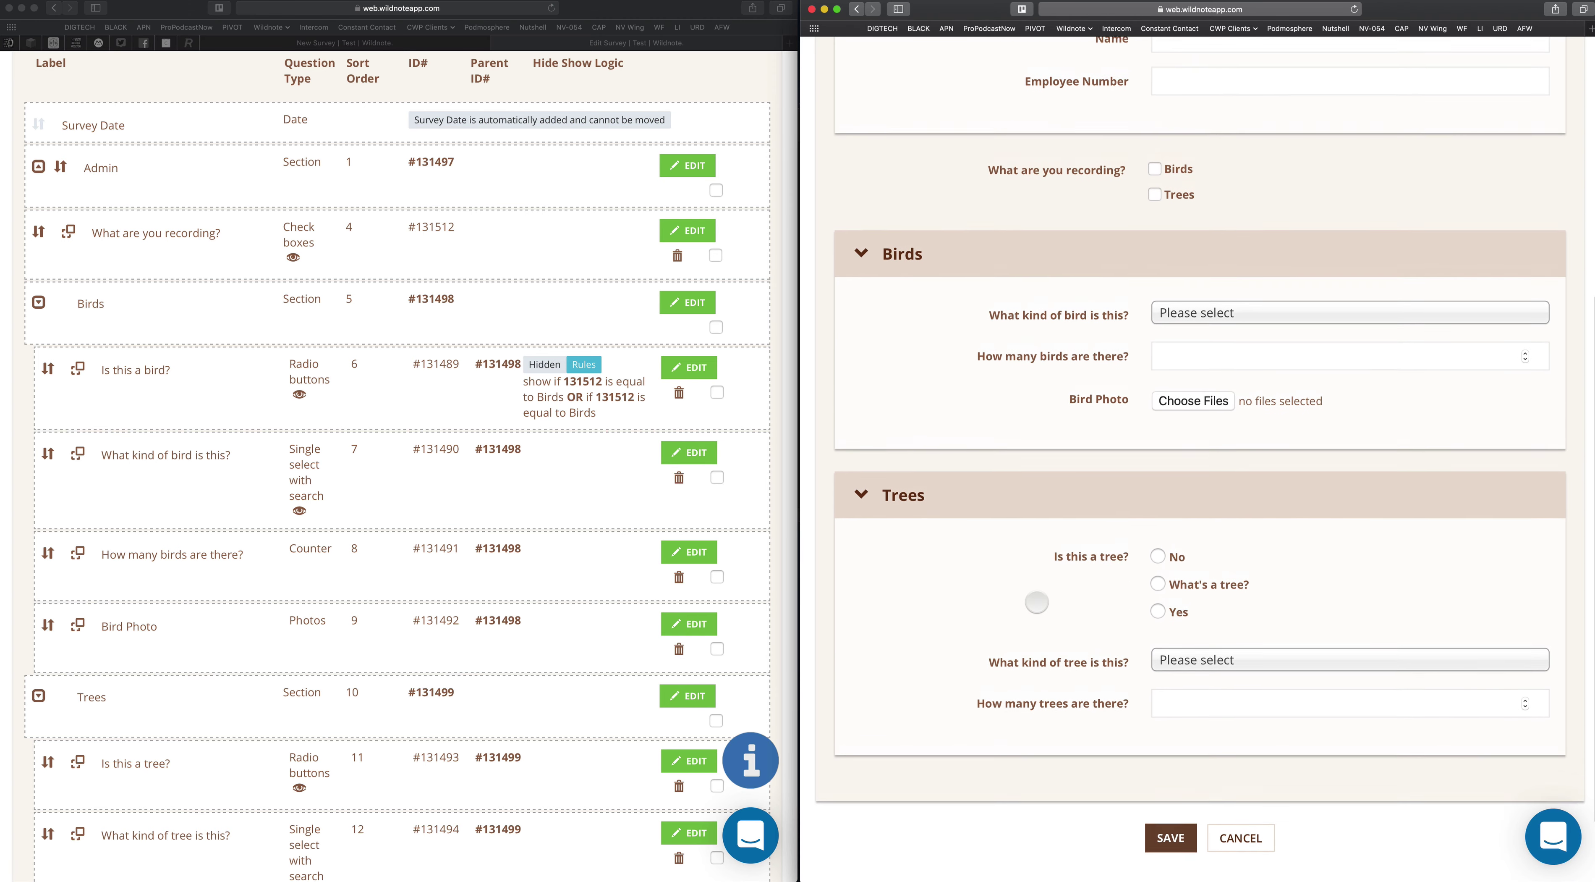
left_click(1155, 184)
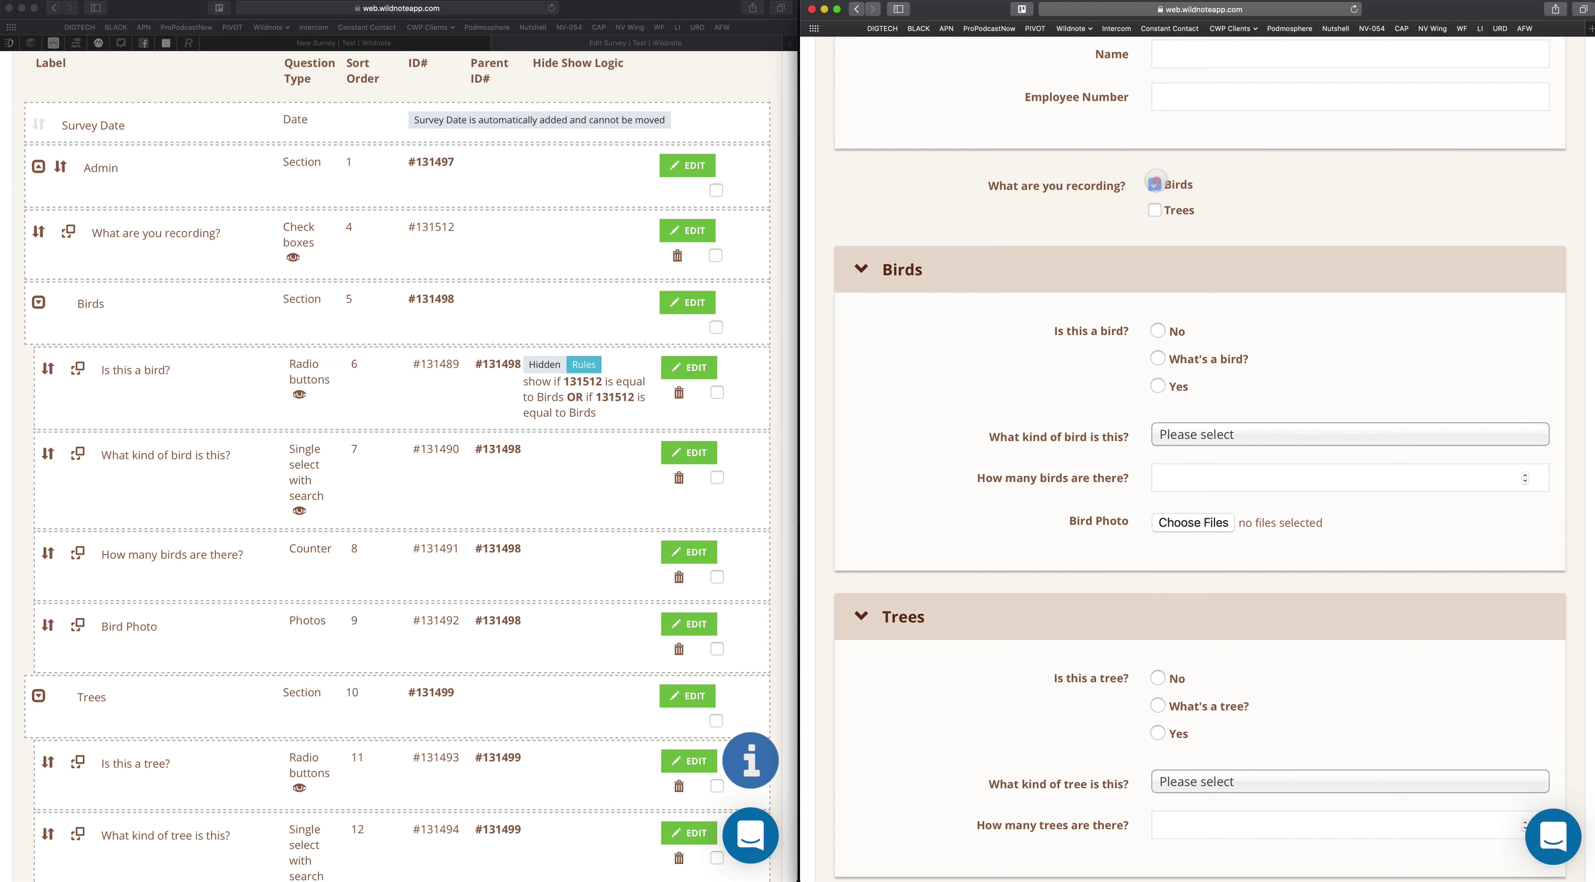
left_click(1155, 184)
- Give 'What kind of bird is this?' the condition 'What are you recording?' equals Birds
left_click(537, 505)
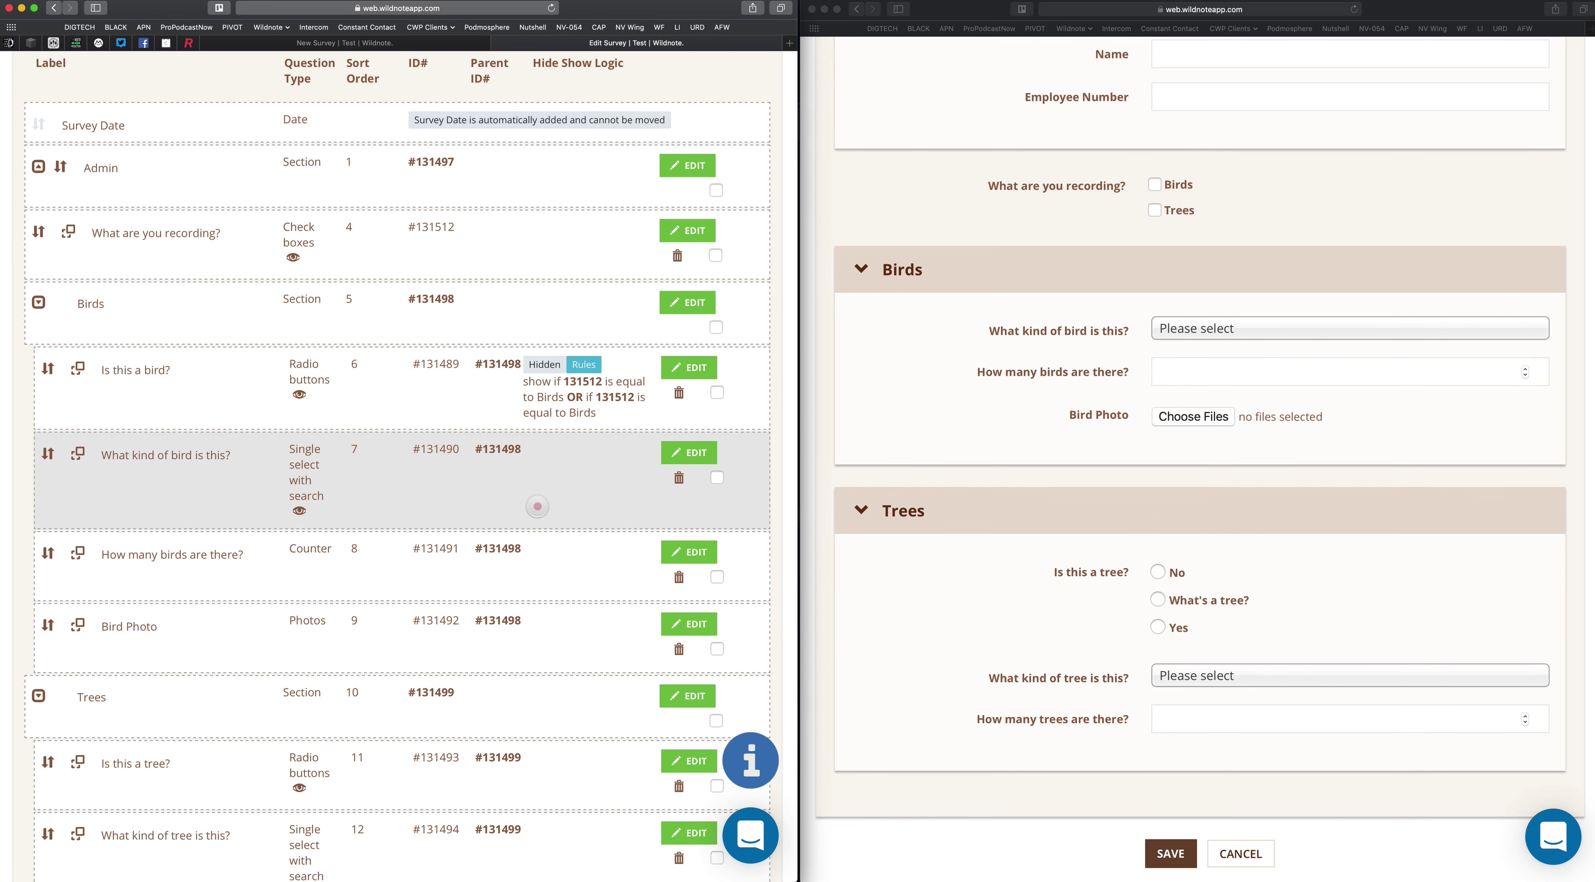
left_click(688, 452)
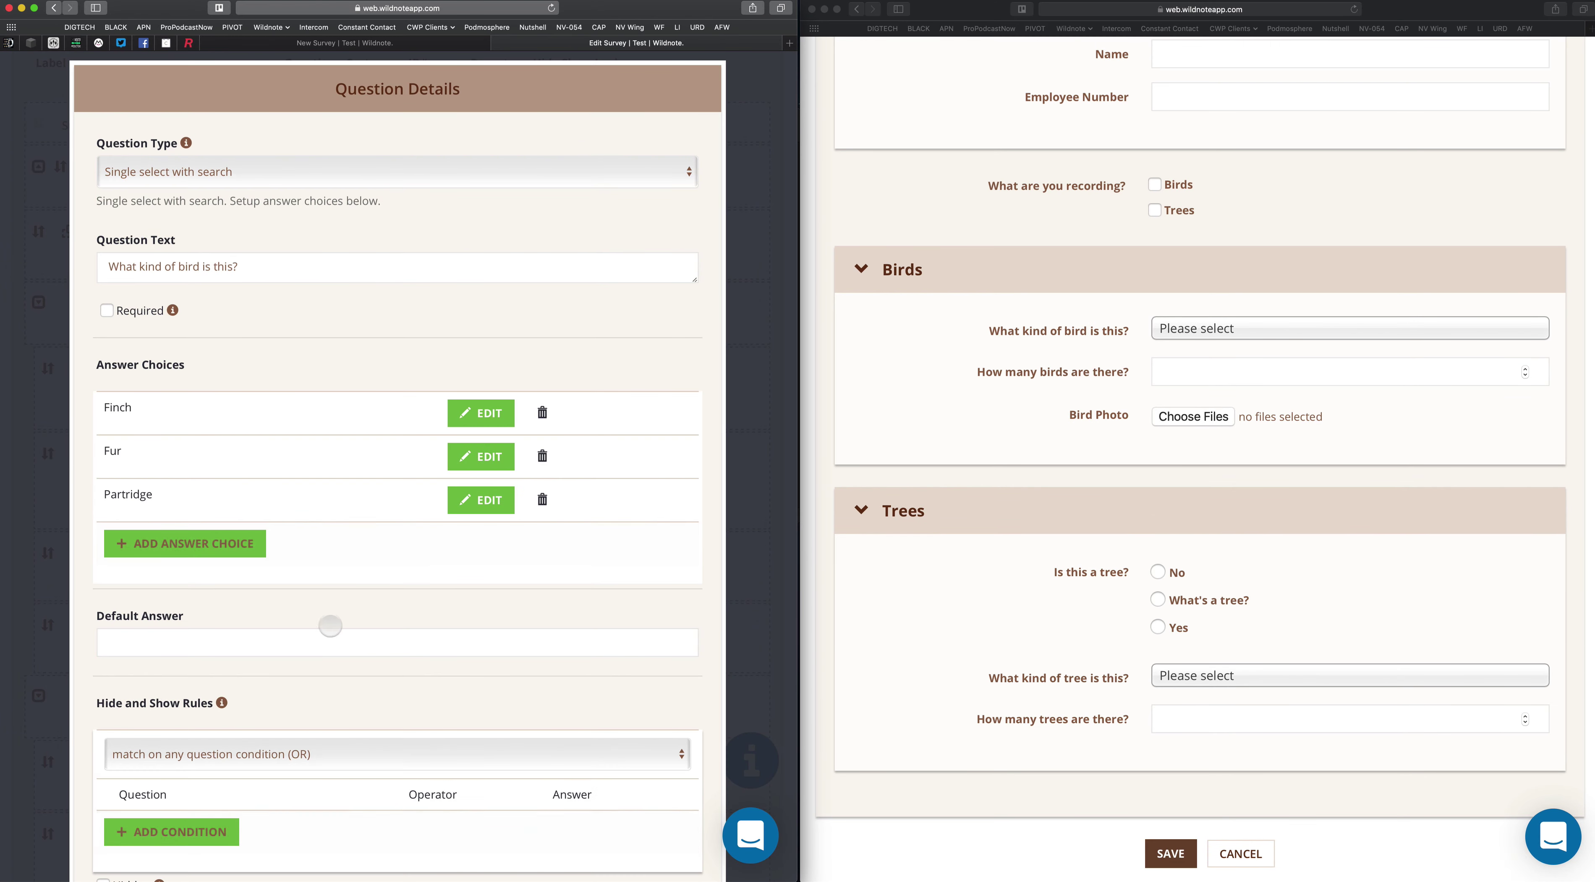
left_click(206, 831)
left_click(193, 829)
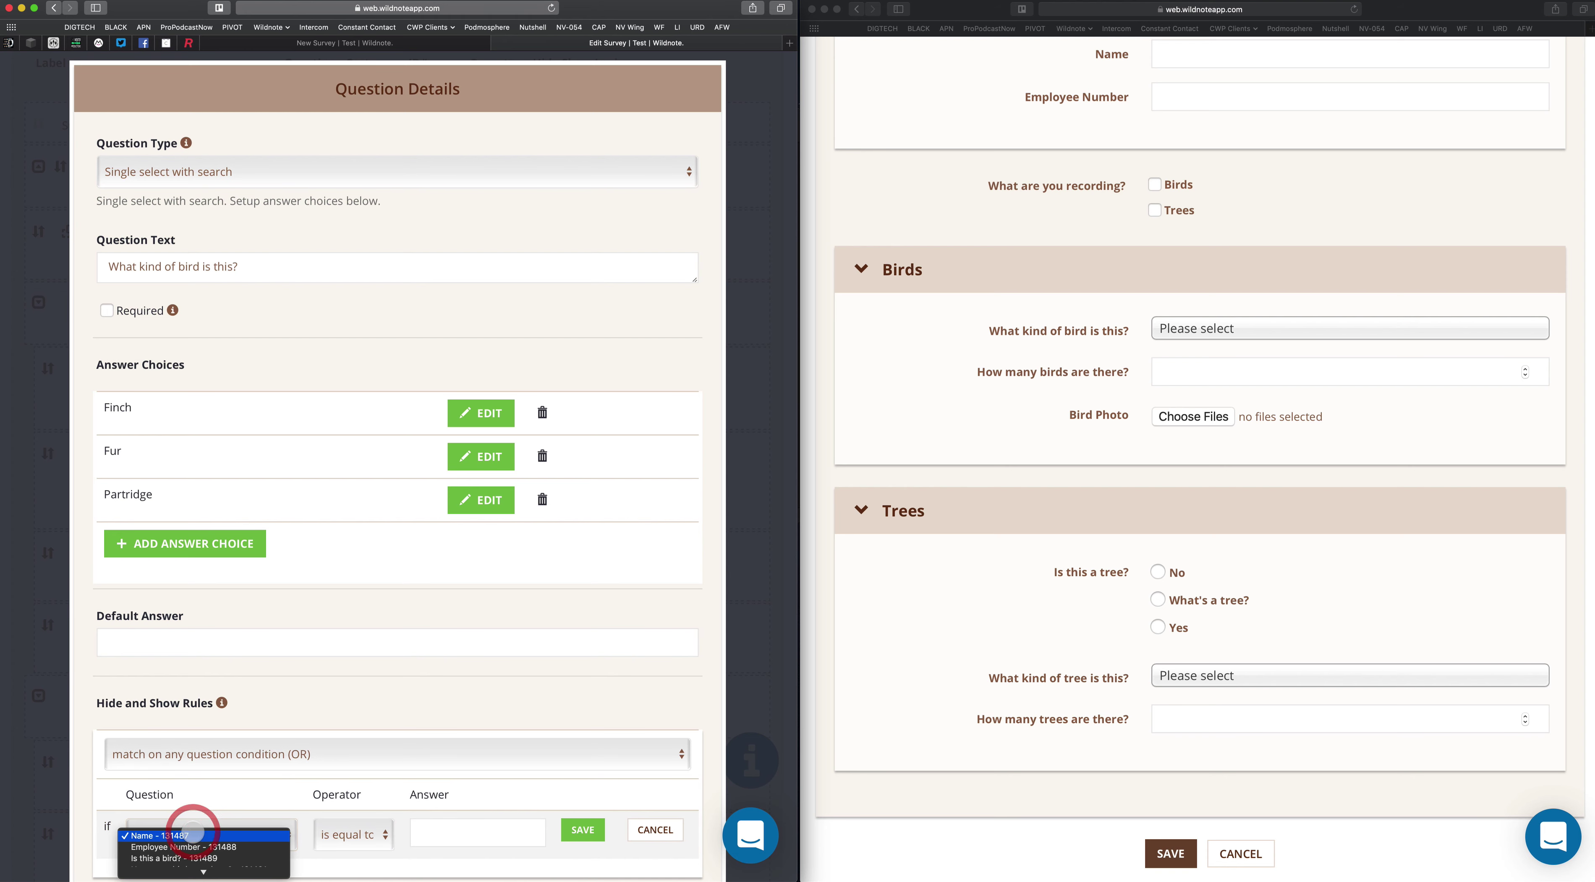
left_click(260, 866)
scroll(348, 846, "down", 3)
left_click(511, 718)
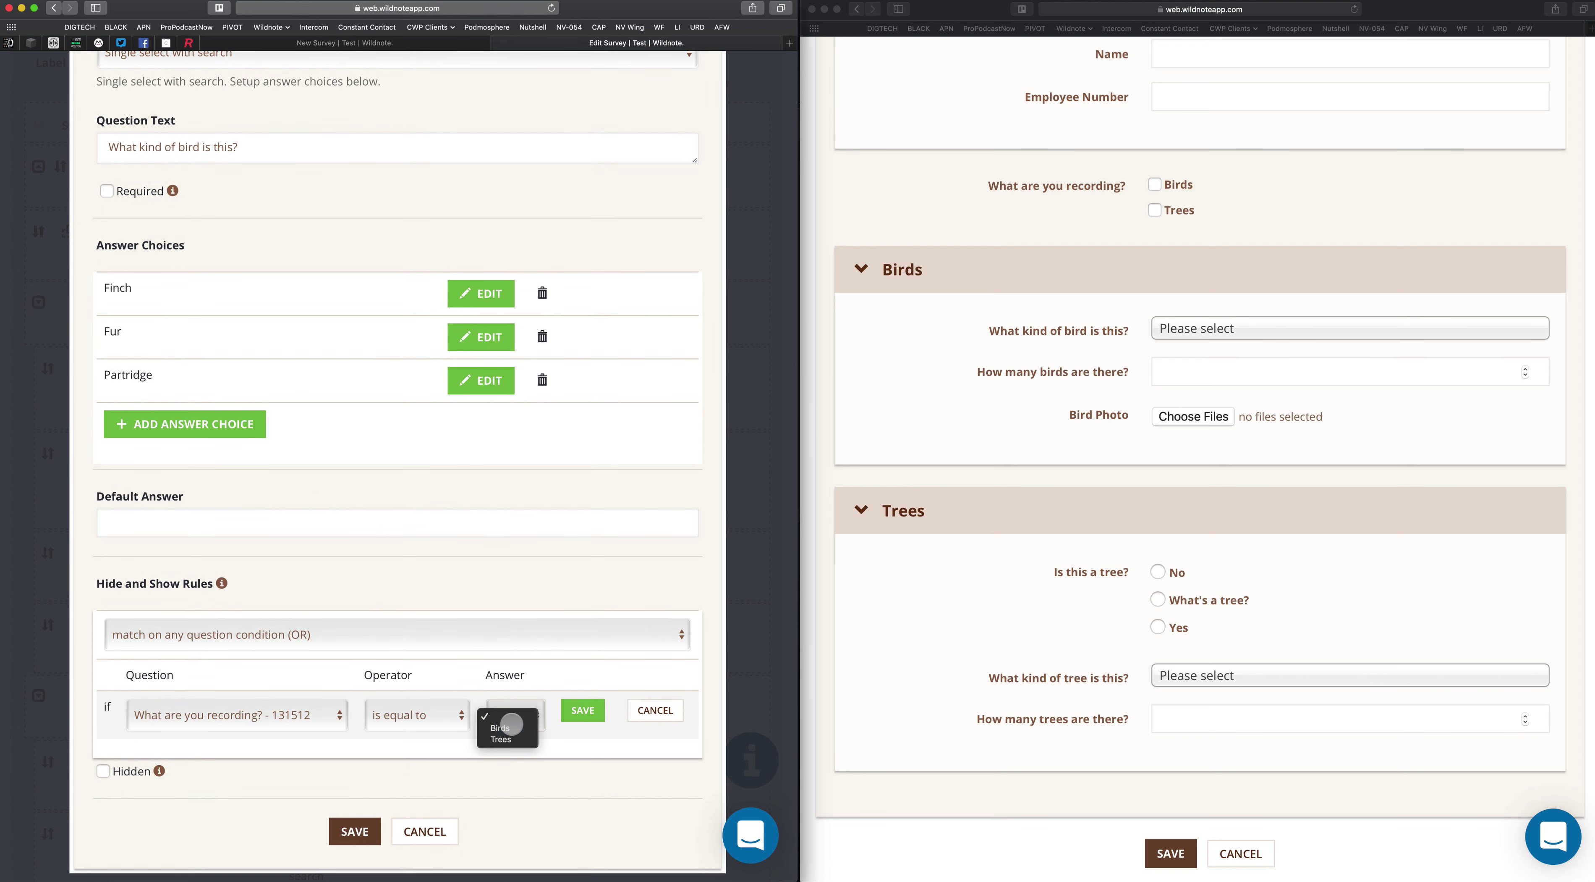
left_click(503, 727)
left_click(585, 709)
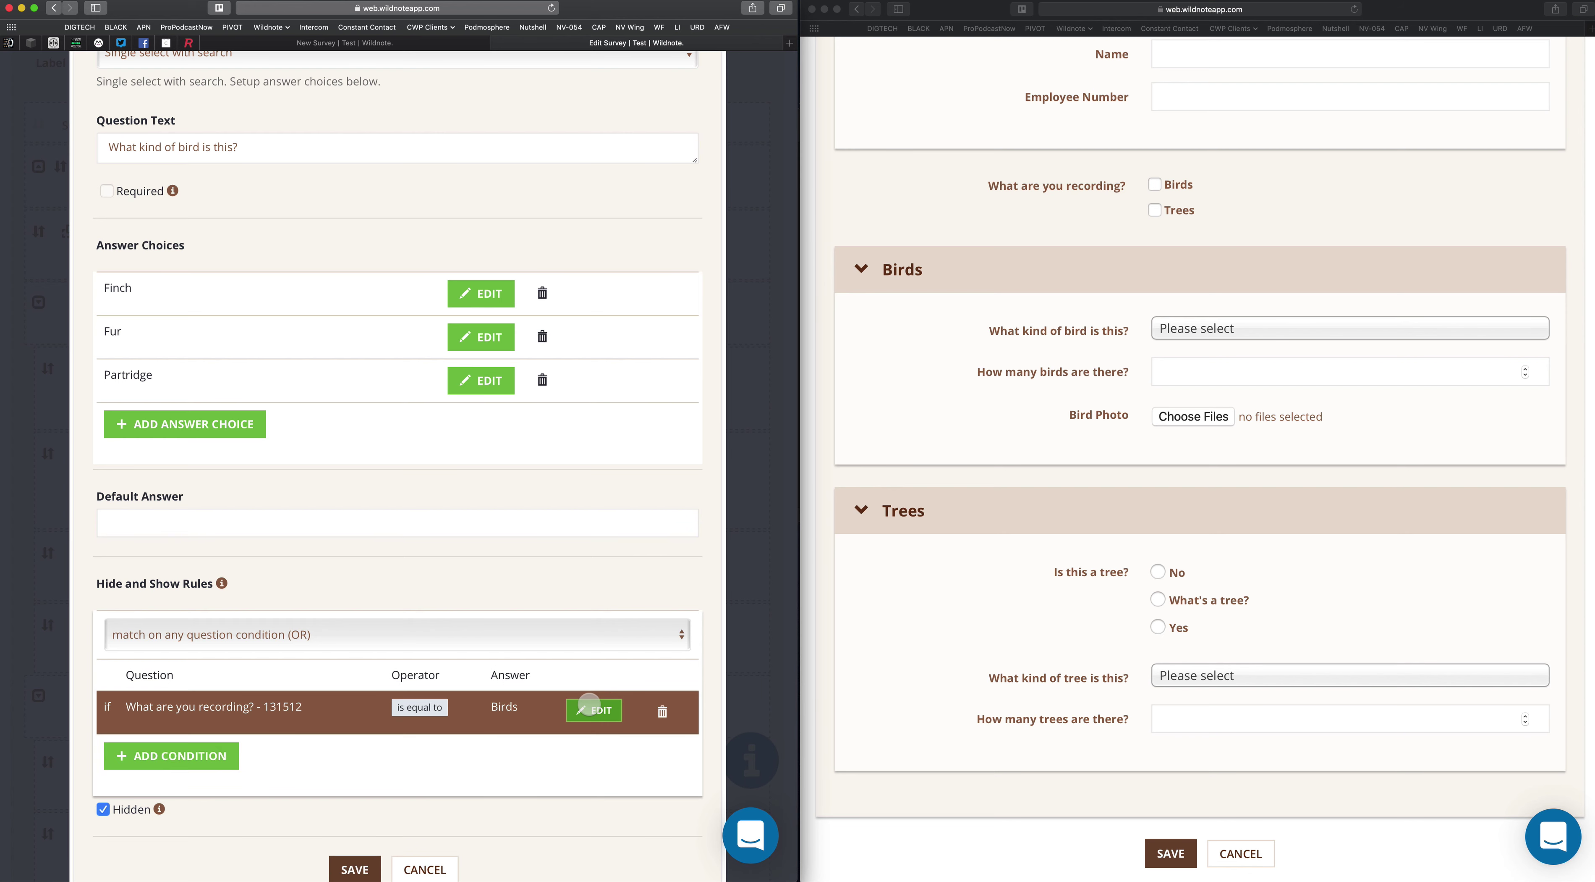
- Save the question and tick Birds in the preview to confirm both bird questions appear
left_click(355, 866)
left_click(1139, 431)
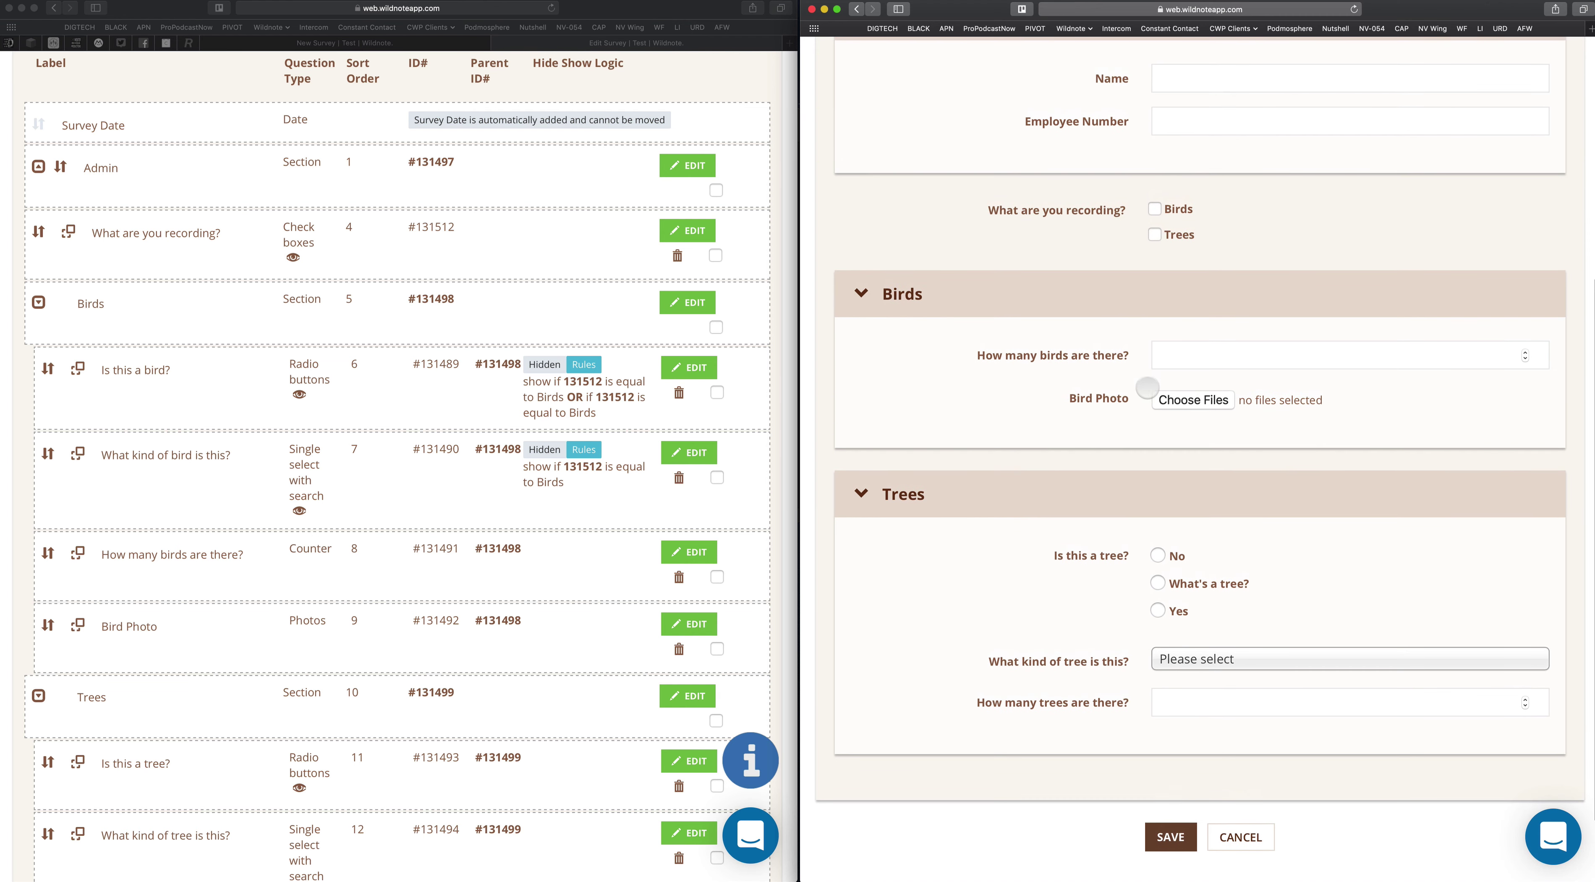
left_click(1155, 209)
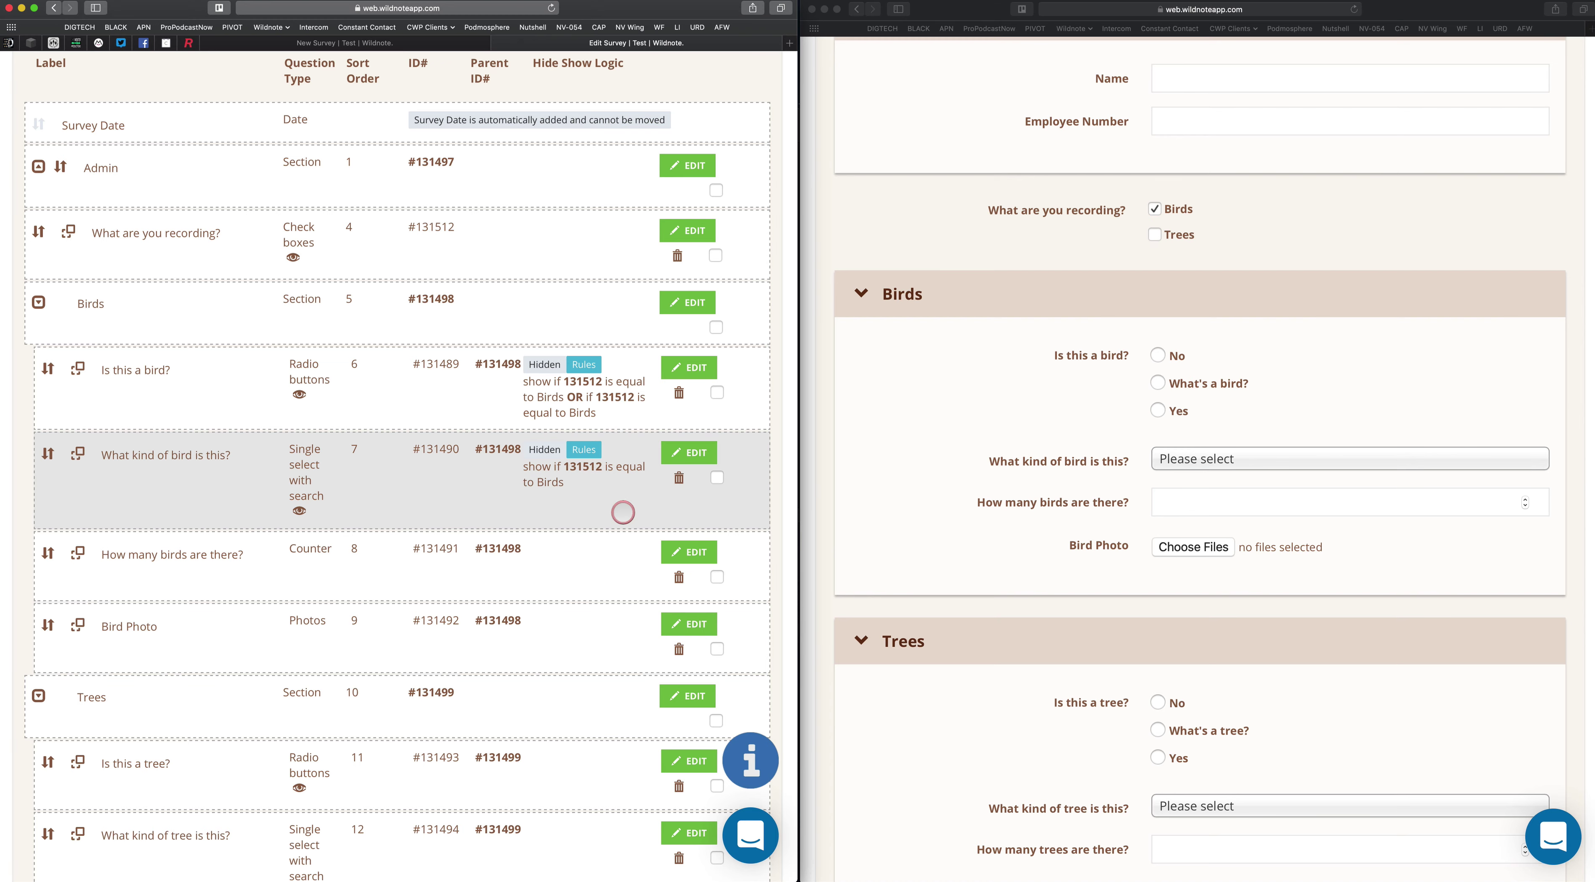
- Delete the show condition from 'What kind of bird is this?' and save it
left_click(693, 453)
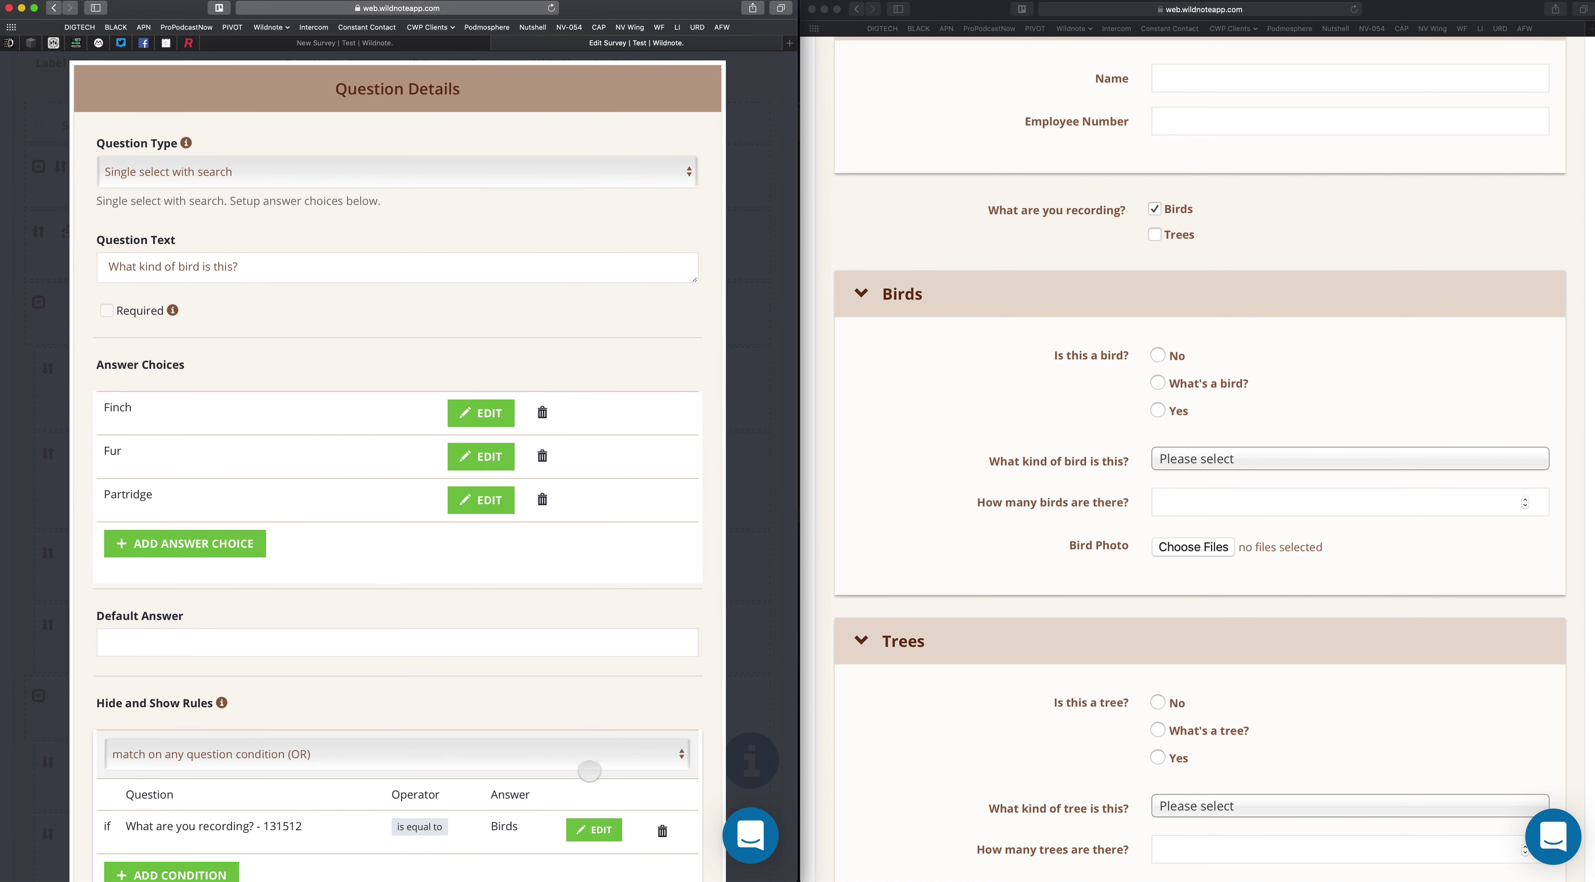
left_click(650, 829)
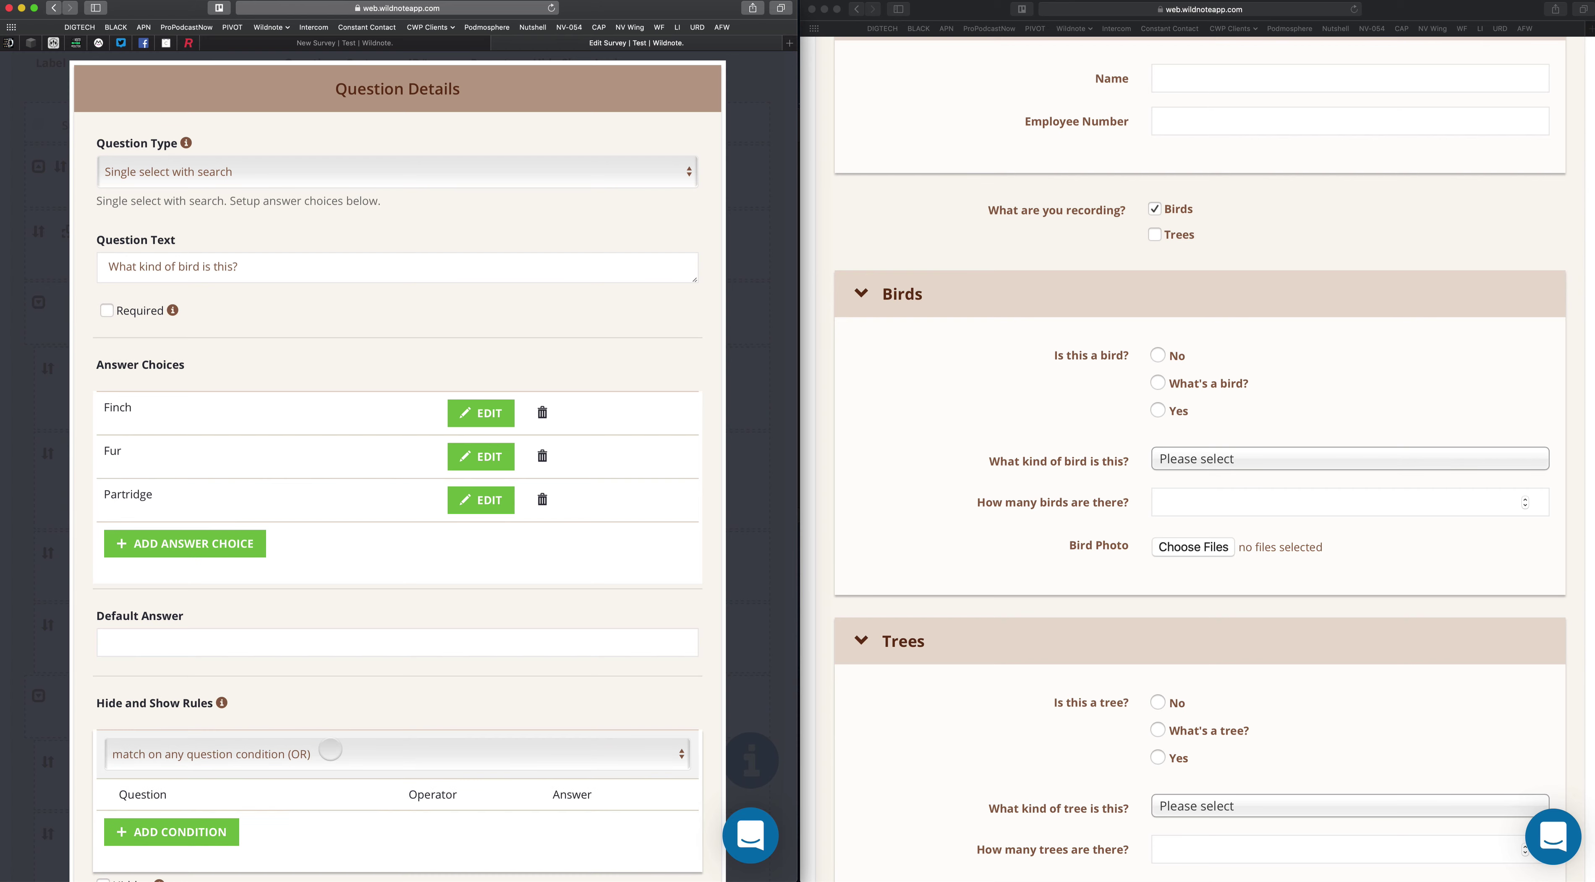
scroll(346, 805, "down", 3)
left_click(350, 833)
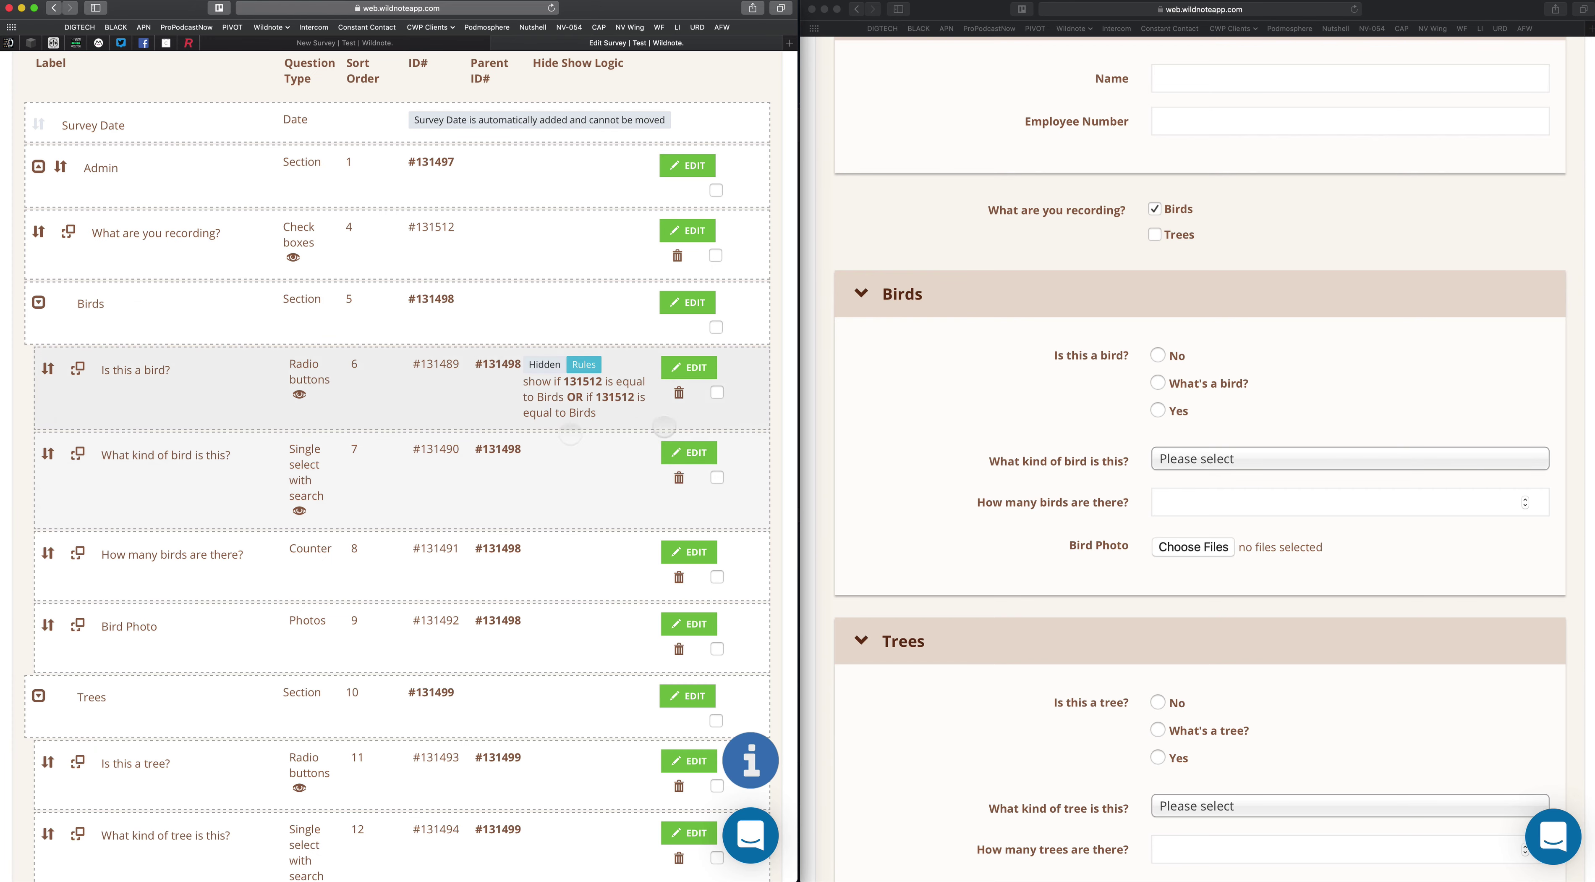
- Delete the 'is equal to Birds' condition from 'Is this a bird?' and save it
left_click(696, 368)
scroll(474, 609, "down", 3)
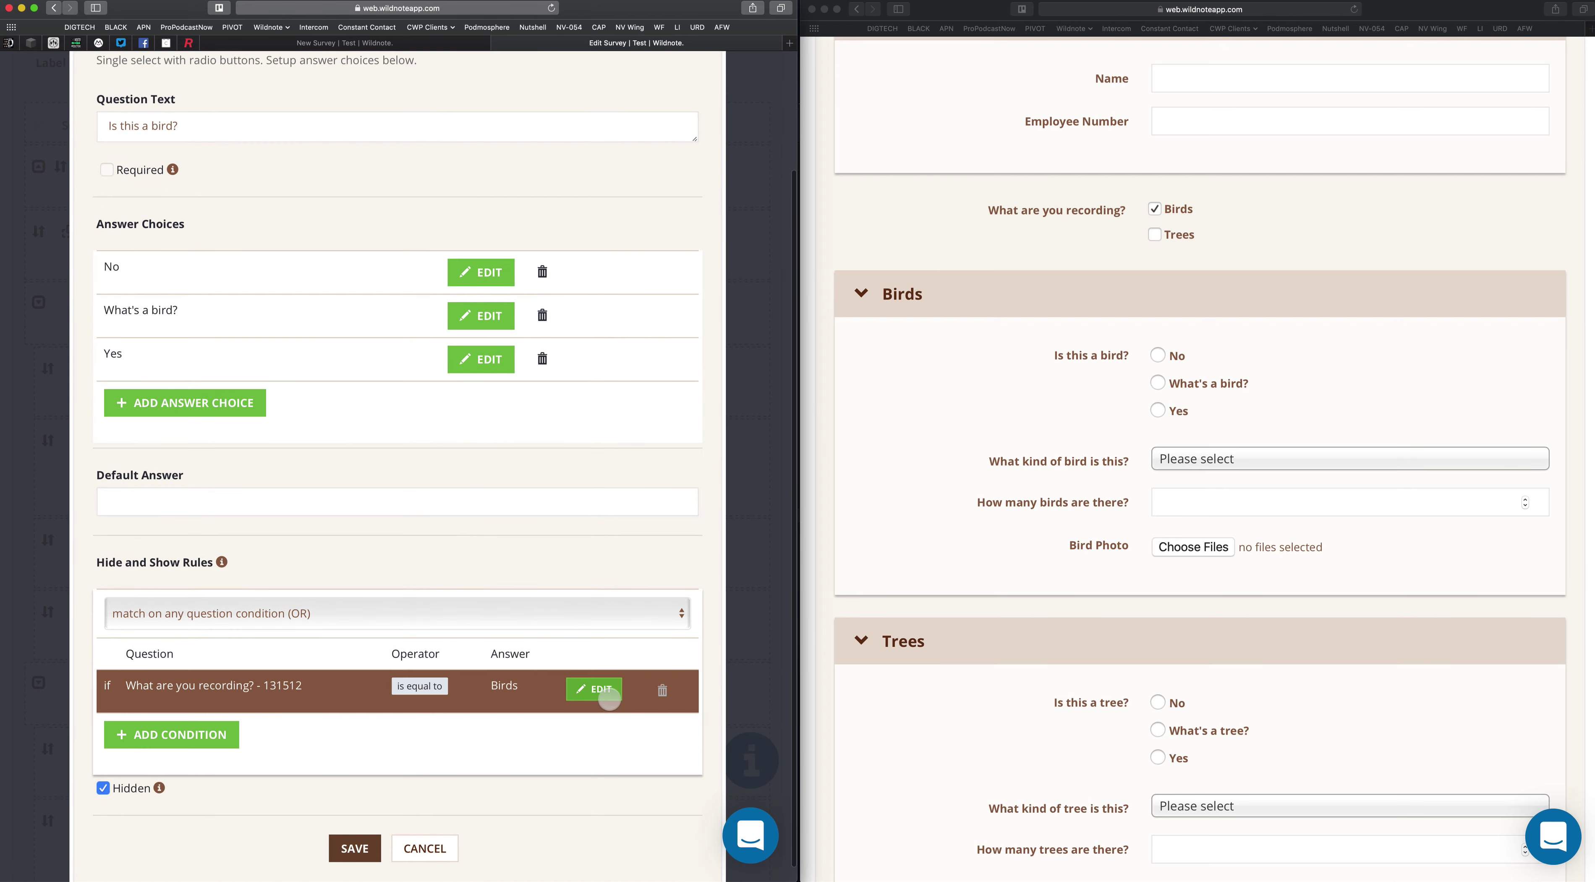
left_click(659, 689)
left_click(354, 830)
- Try the recording choices in the preview form to check the questions now show
scroll(495, 557, "down", 3)
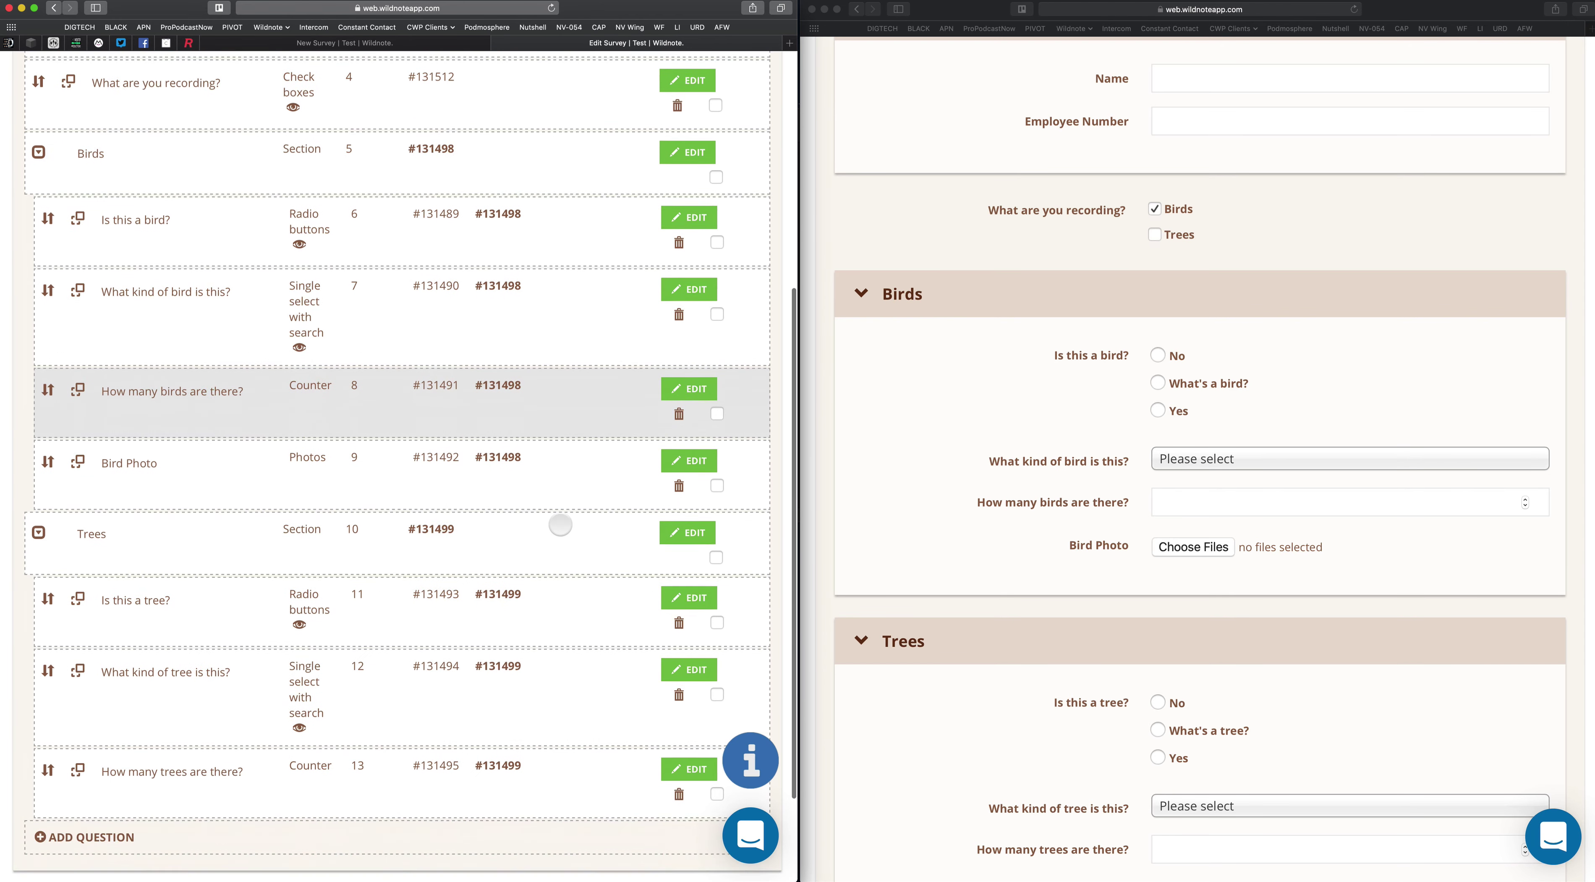
left_click(875, 503)
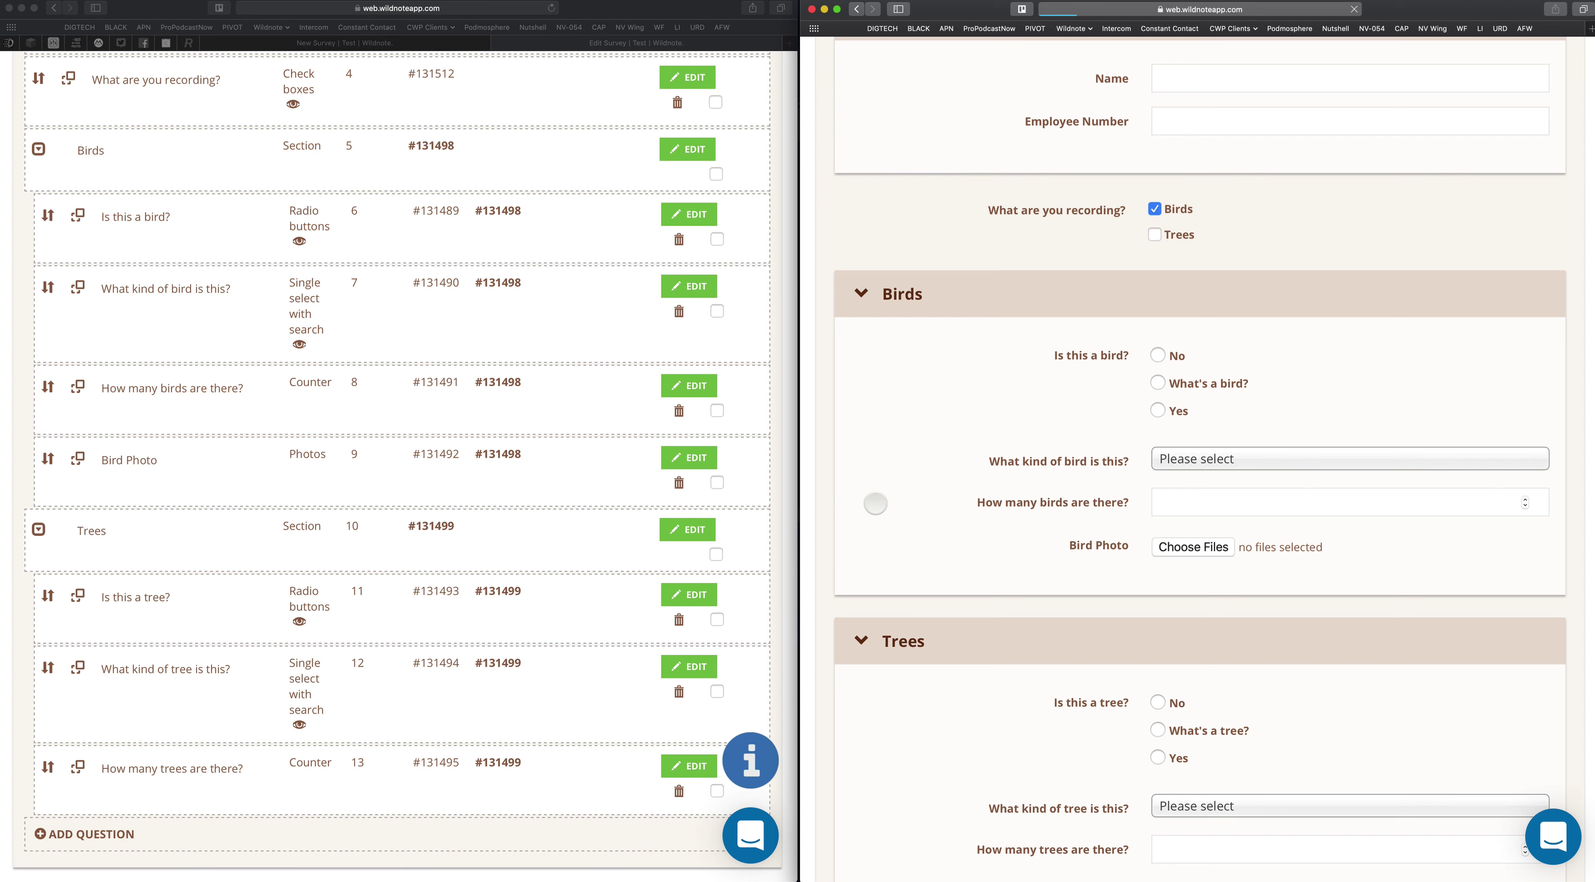
scroll(1080, 559, "down", 1)
scroll(1075, 559, "up", 1)
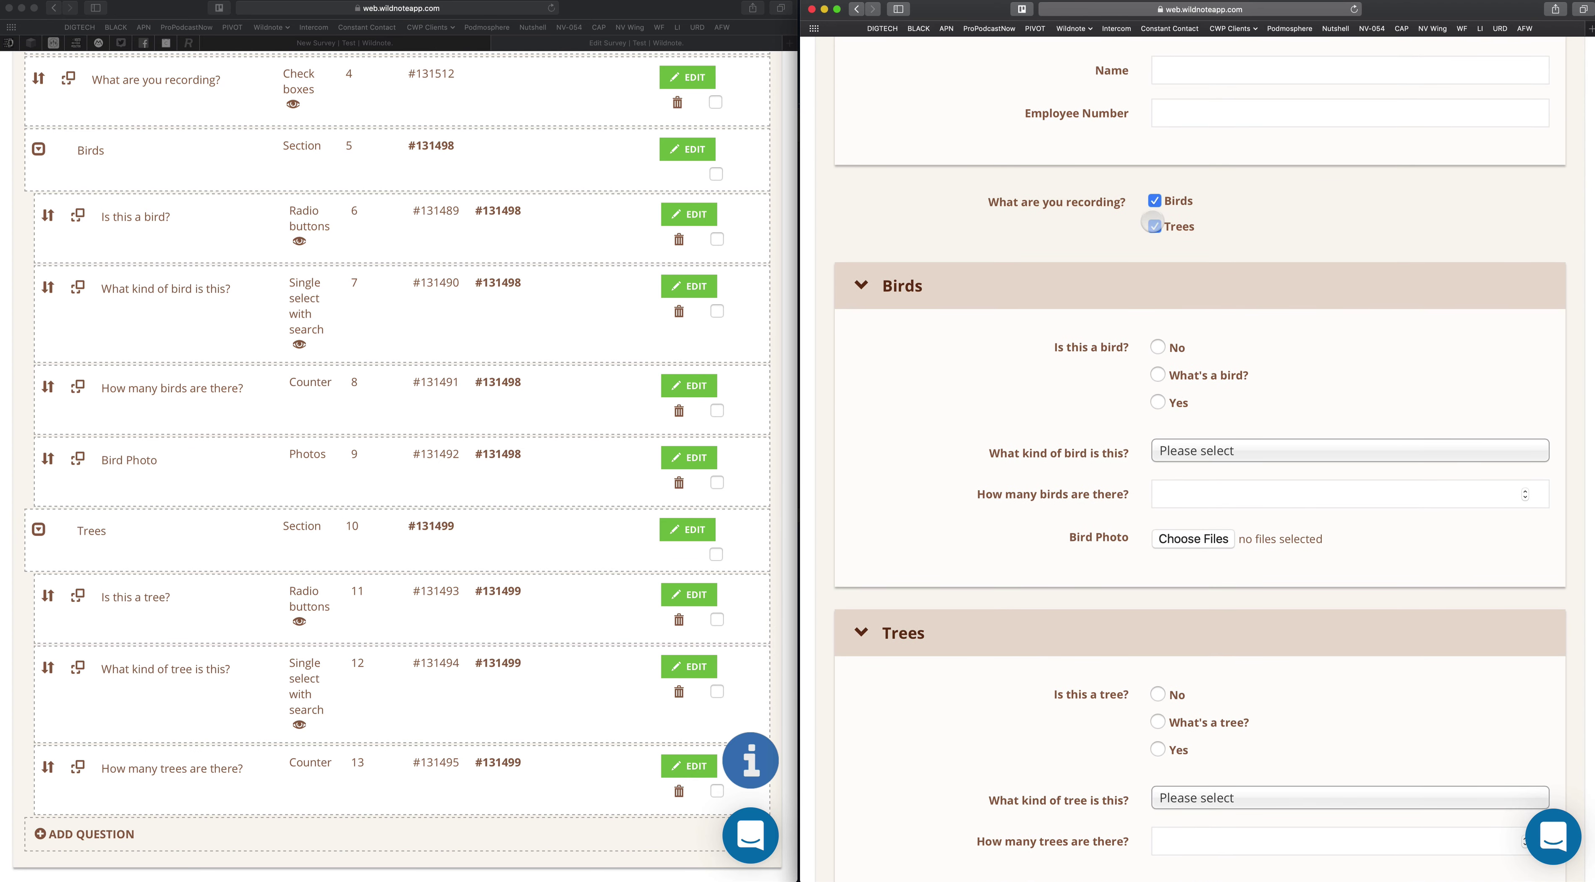
left_click(1153, 226)
scroll(426, 406, "up", 3)
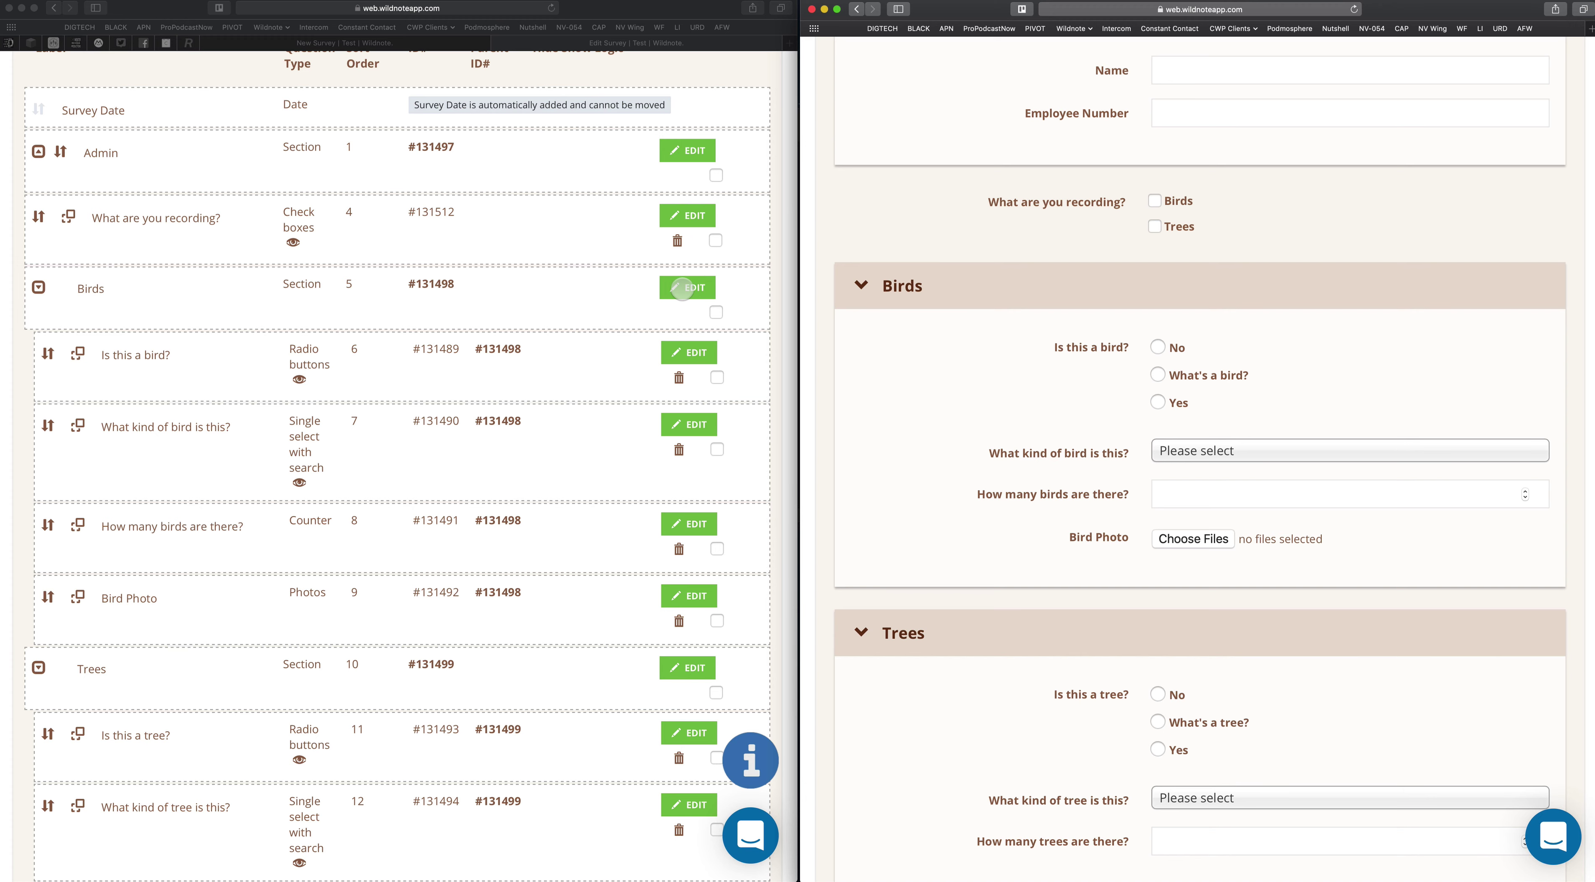
- Give the Birds section the show condition 'What are you recording?' equals Birds, and save
left_click(681, 288)
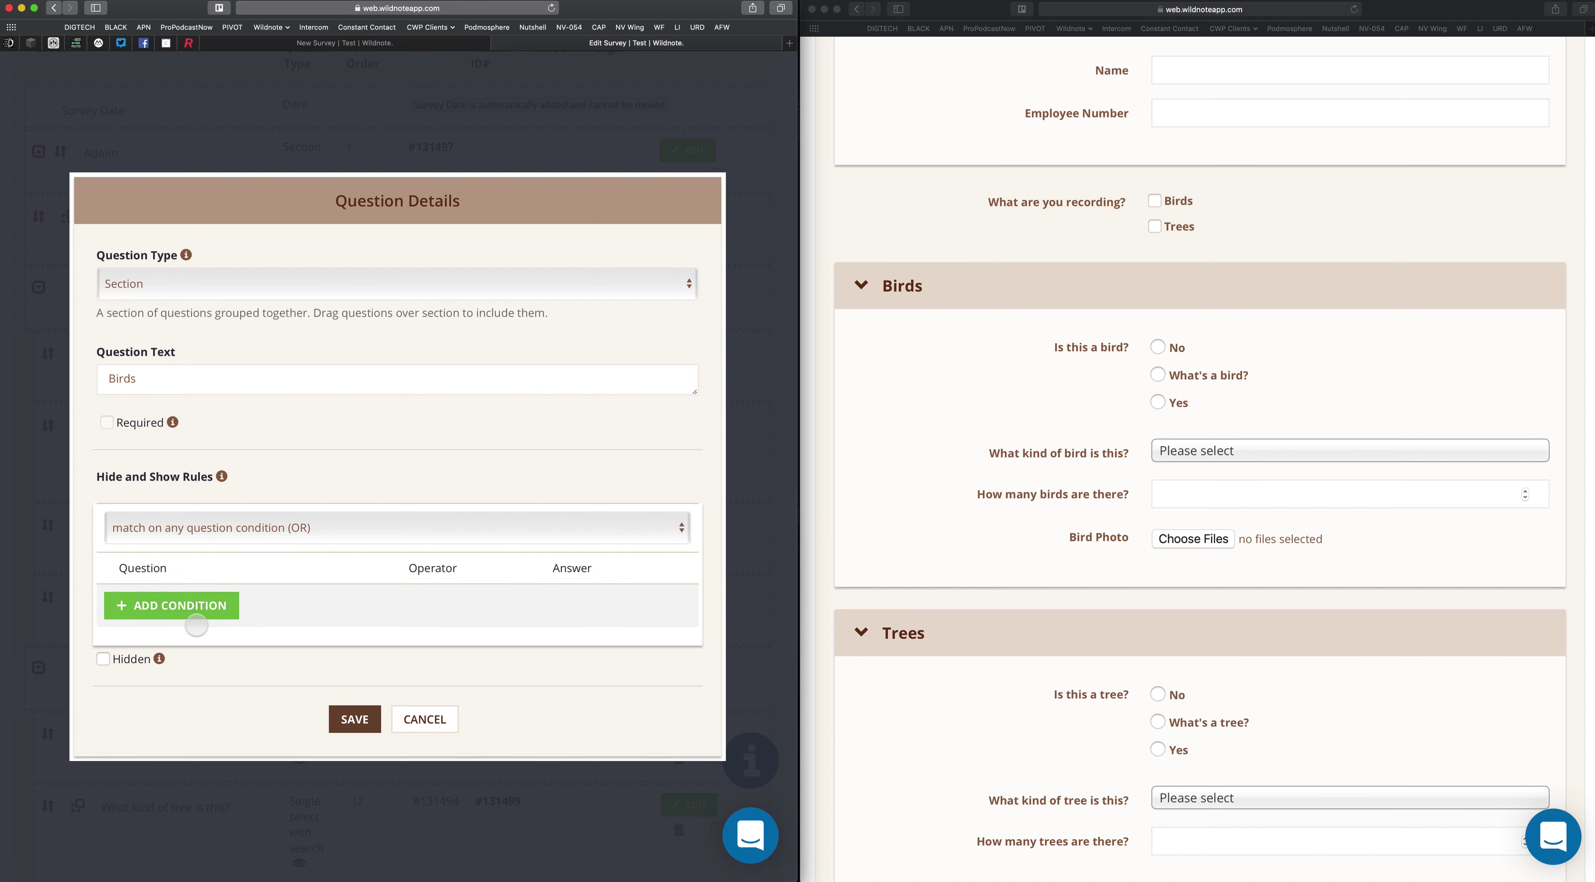
left_click(201, 605)
left_click(211, 606)
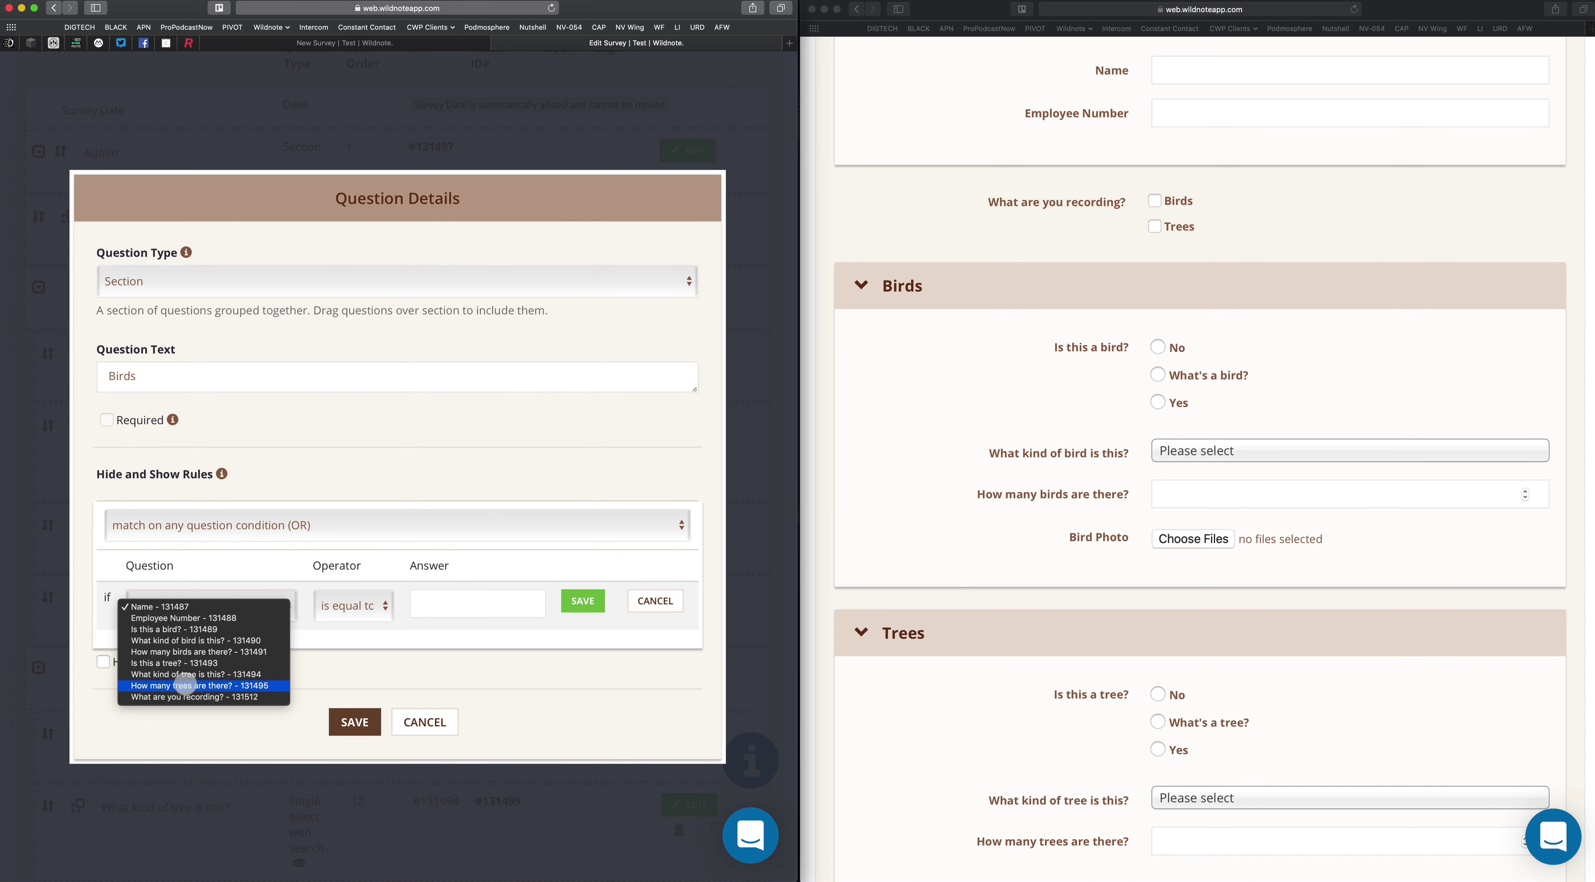
left_click(186, 696)
left_click(537, 605)
left_click(507, 619)
left_click(583, 601)
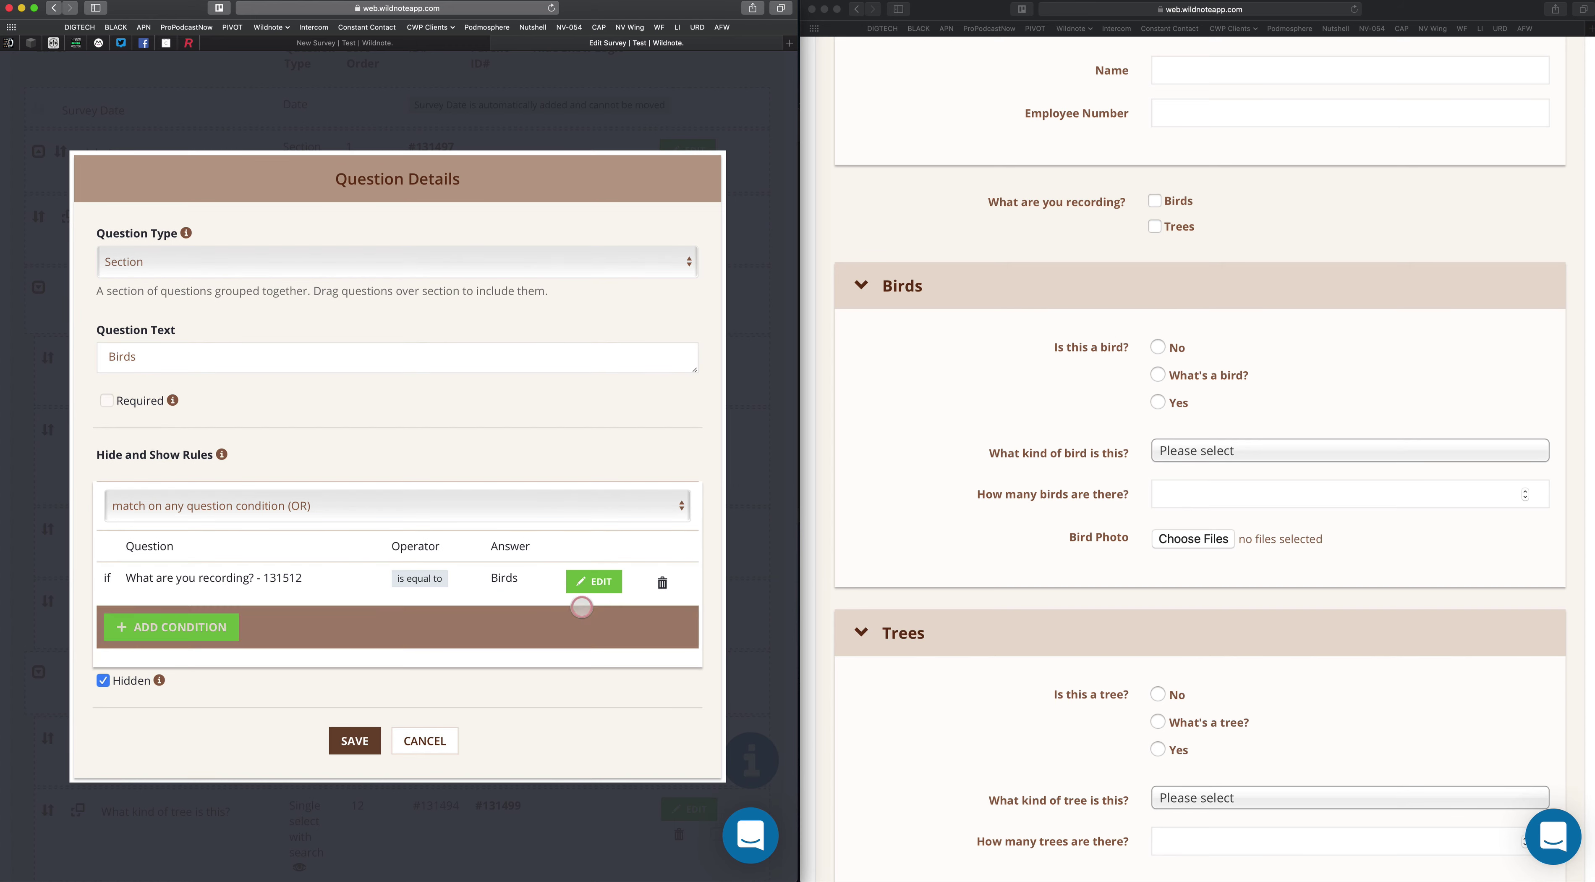
left_click(353, 740)
scroll(371, 712, "down", 2)
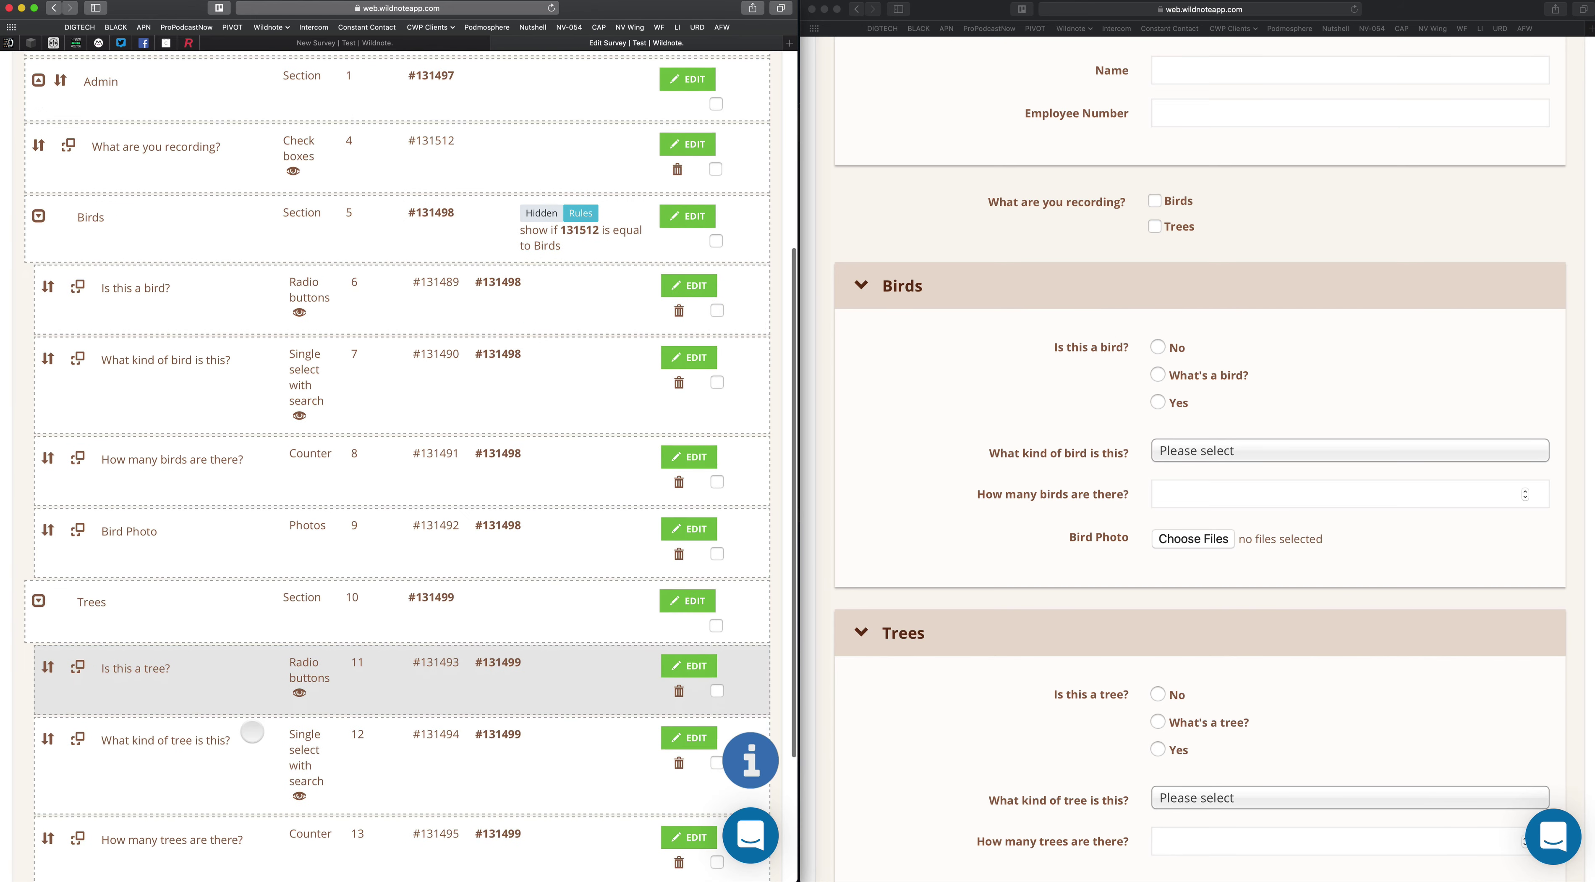
- Give the Trees section an OR show condition: 'What are you recording?' equals Trees, and save
left_click(687, 590)
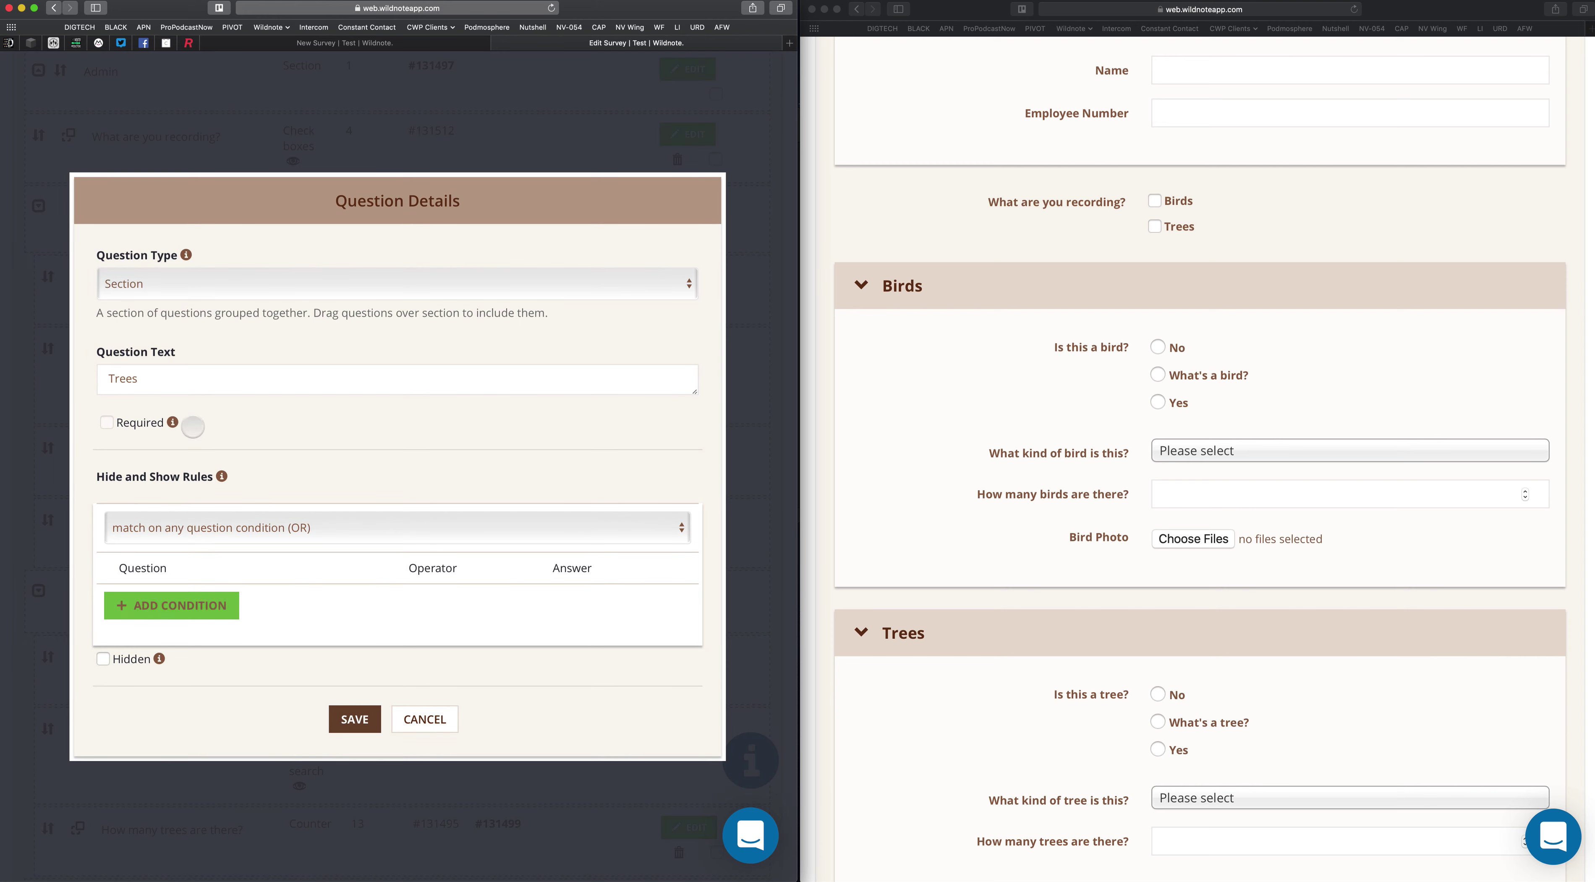
left_click(194, 534)
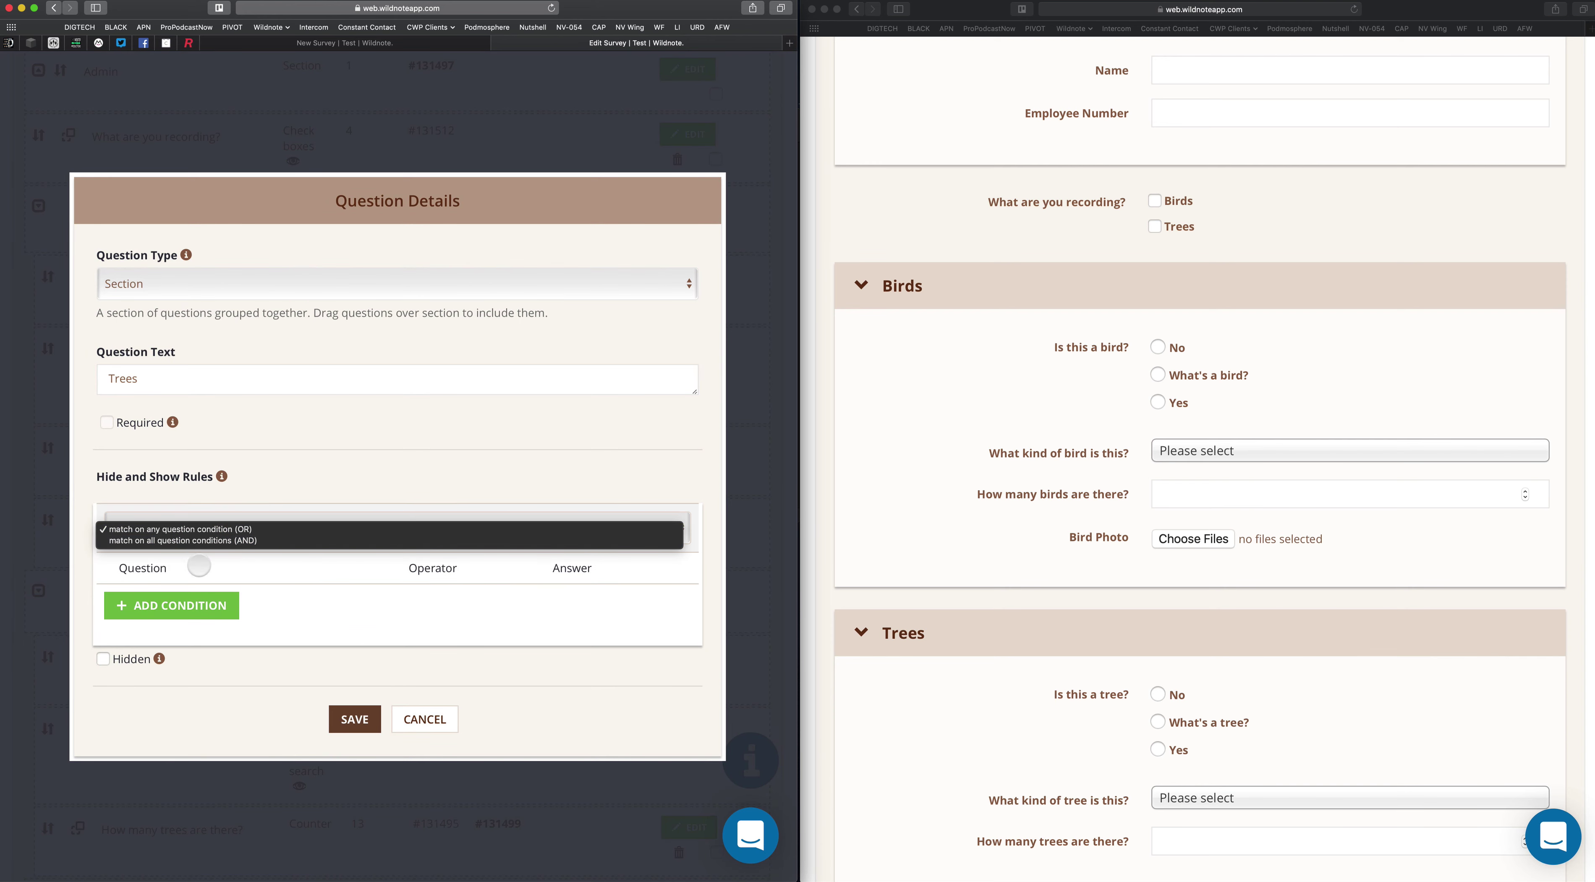
left_click(212, 529)
left_click(209, 608)
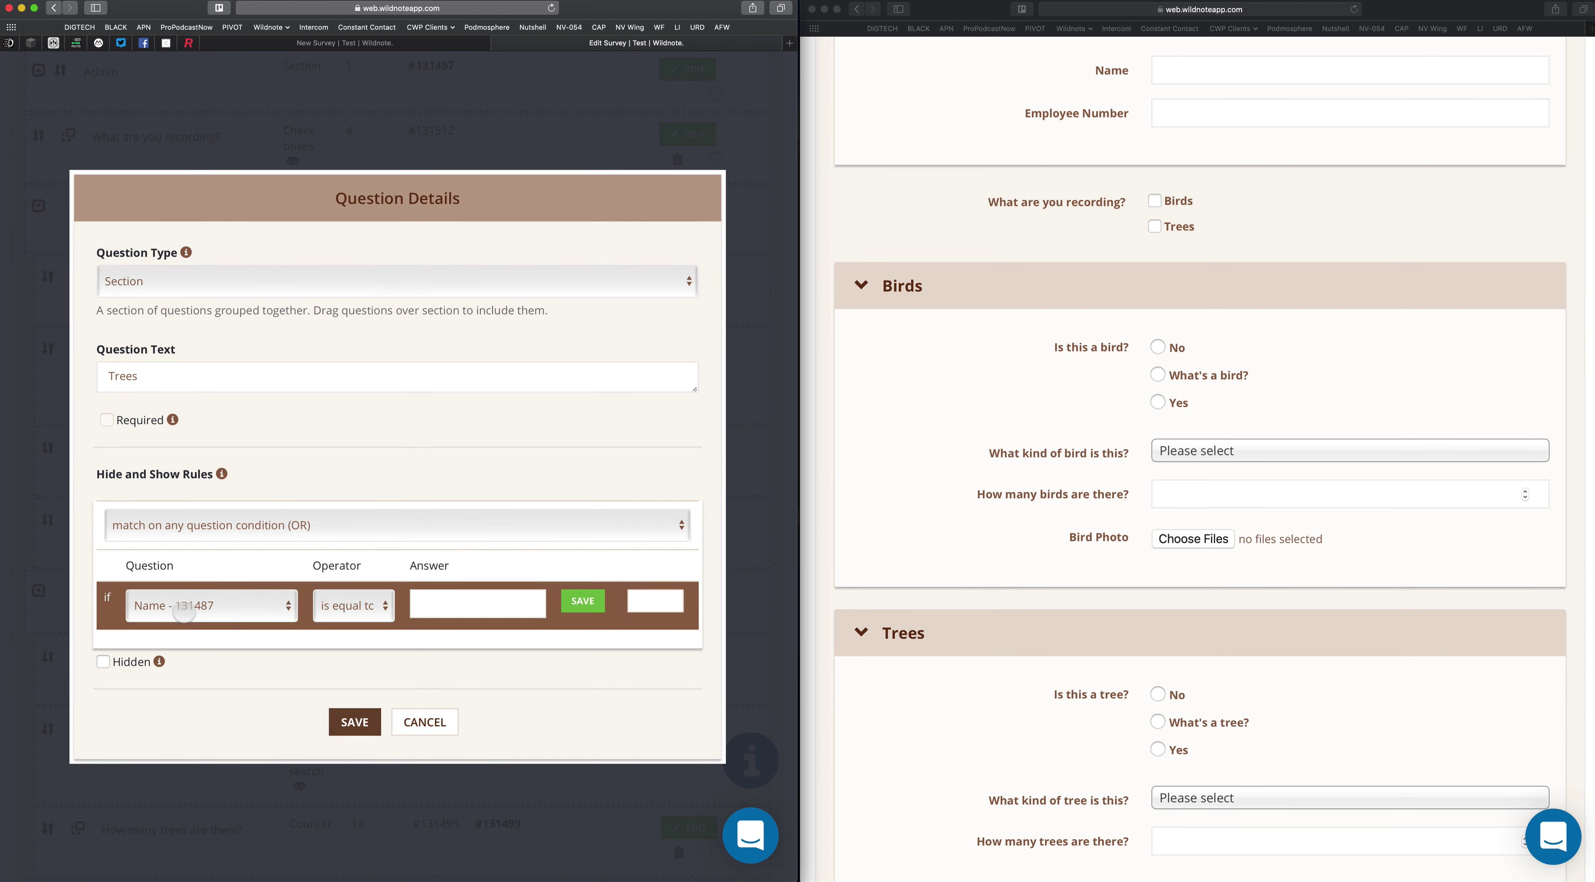
left_click(233, 608)
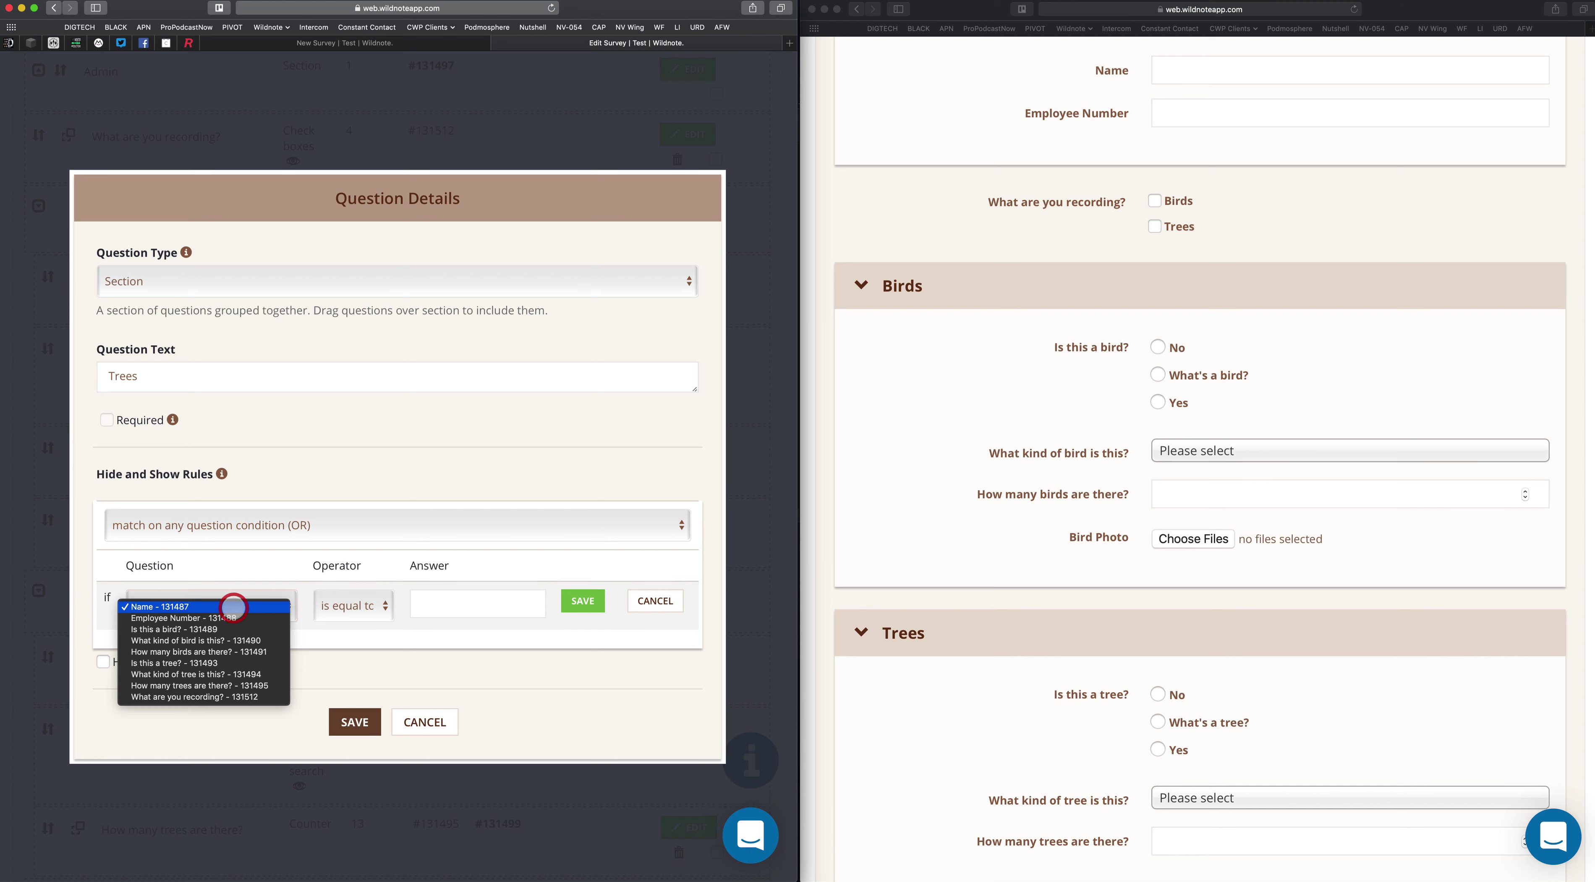
left_click(228, 697)
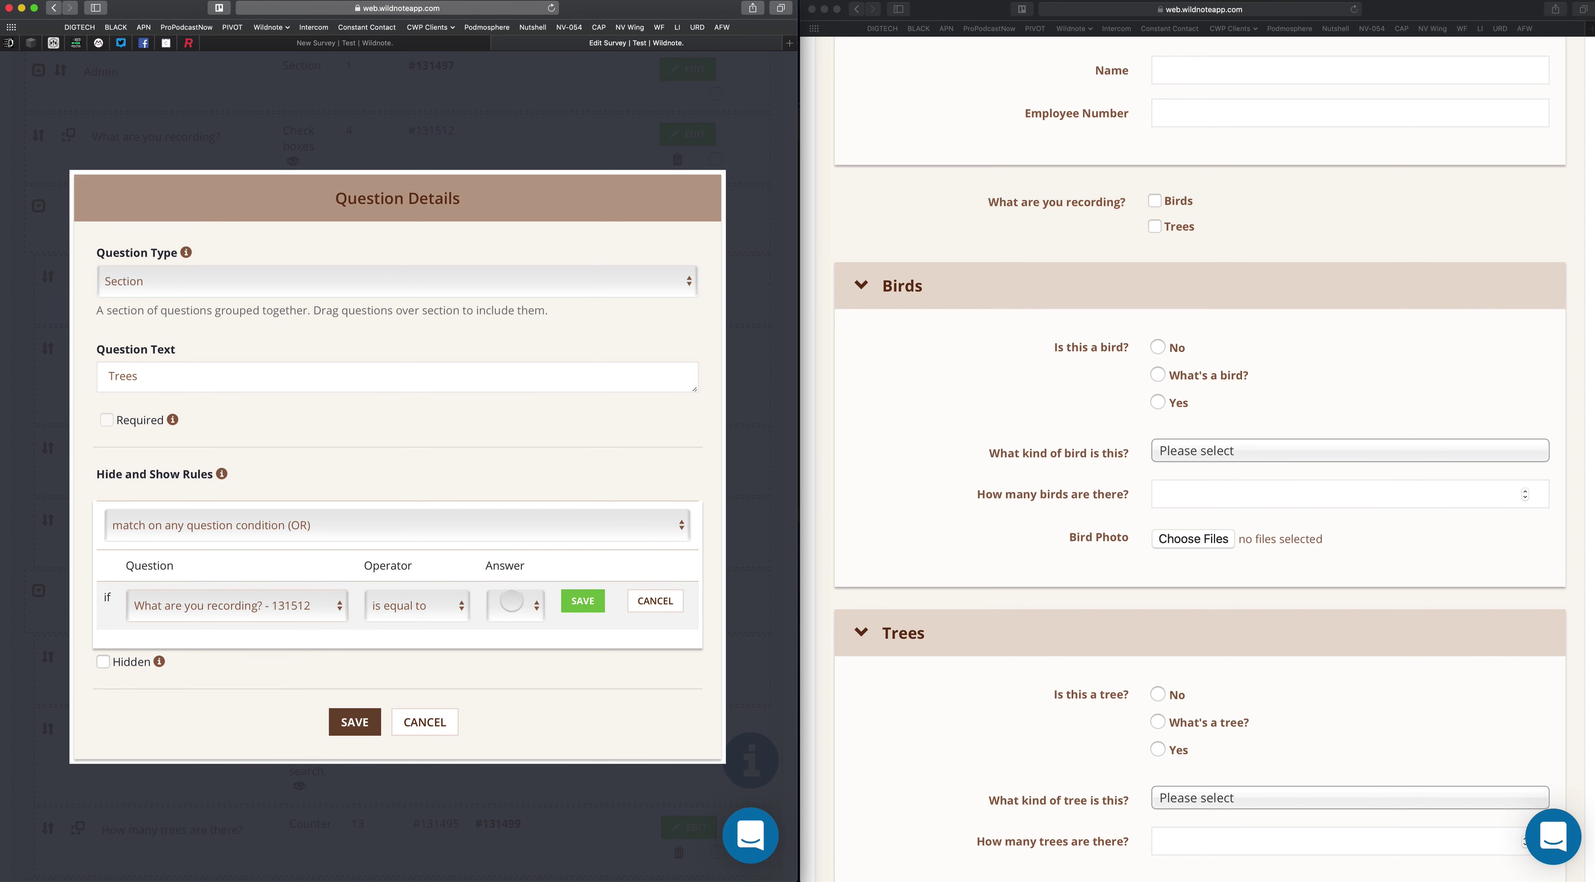
left_click(514, 605)
left_click(505, 614)
left_click(511, 604)
left_click(500, 617)
left_click(582, 601)
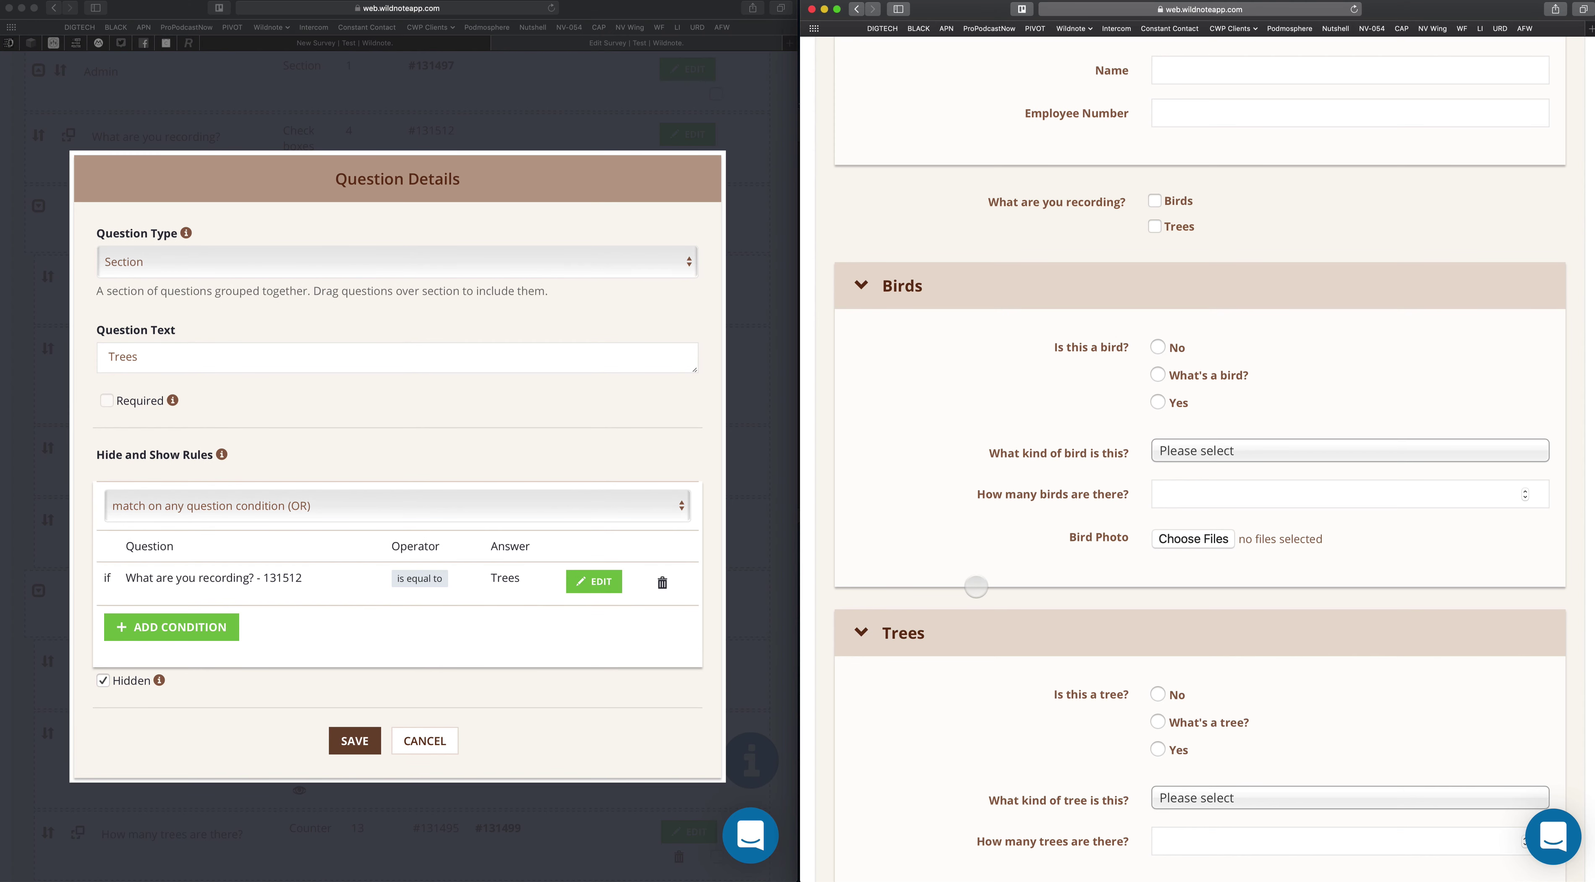
left_click(275, 669)
left_click(353, 738)
left_click(864, 588)
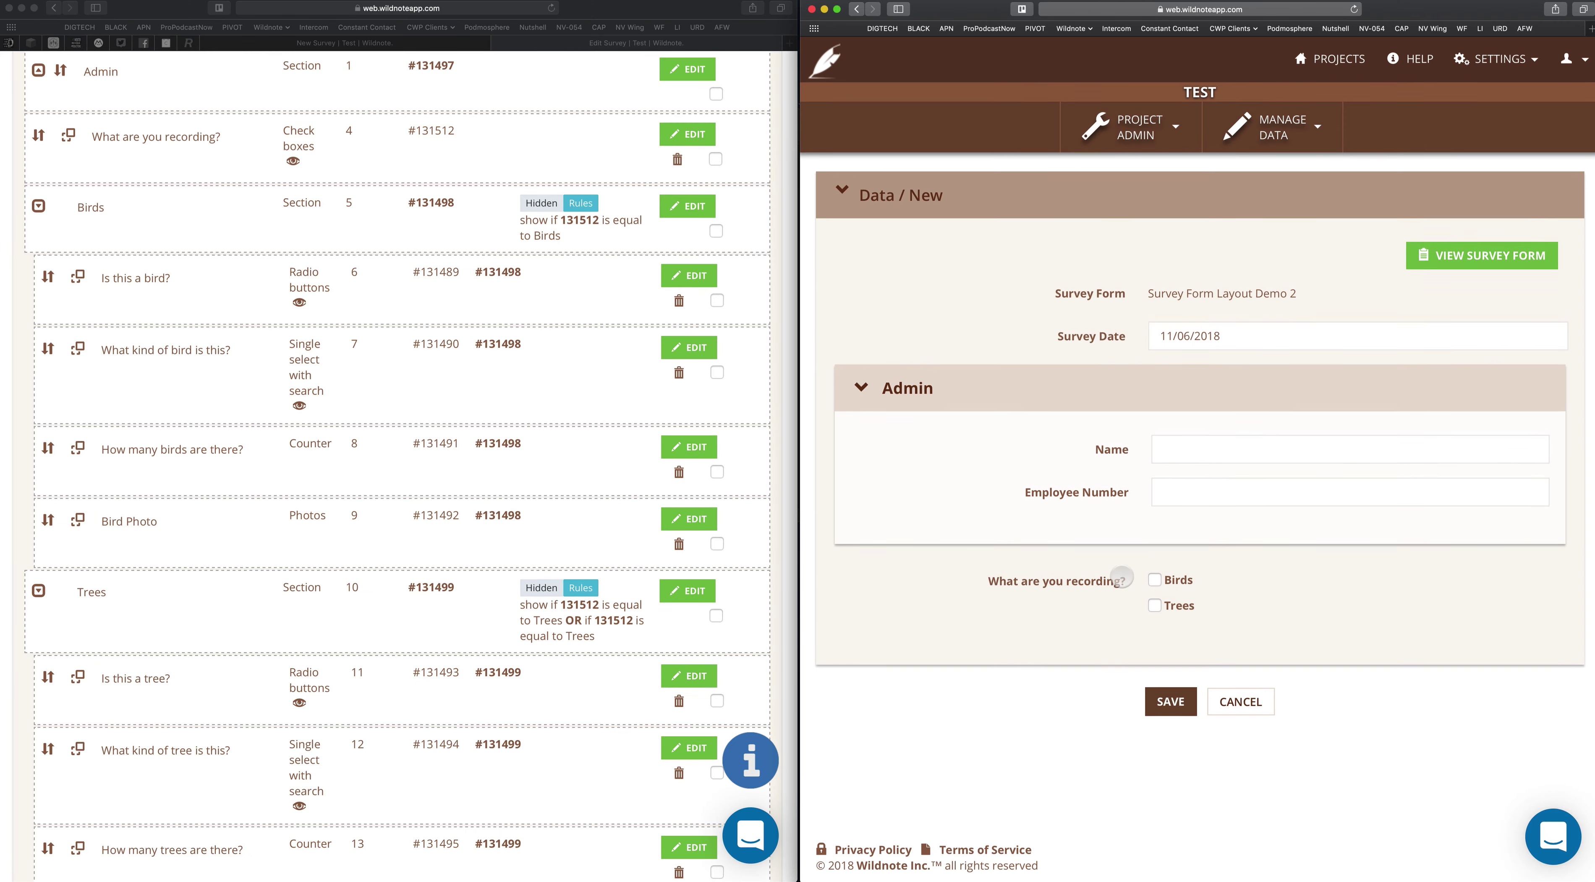
left_click(1155, 579)
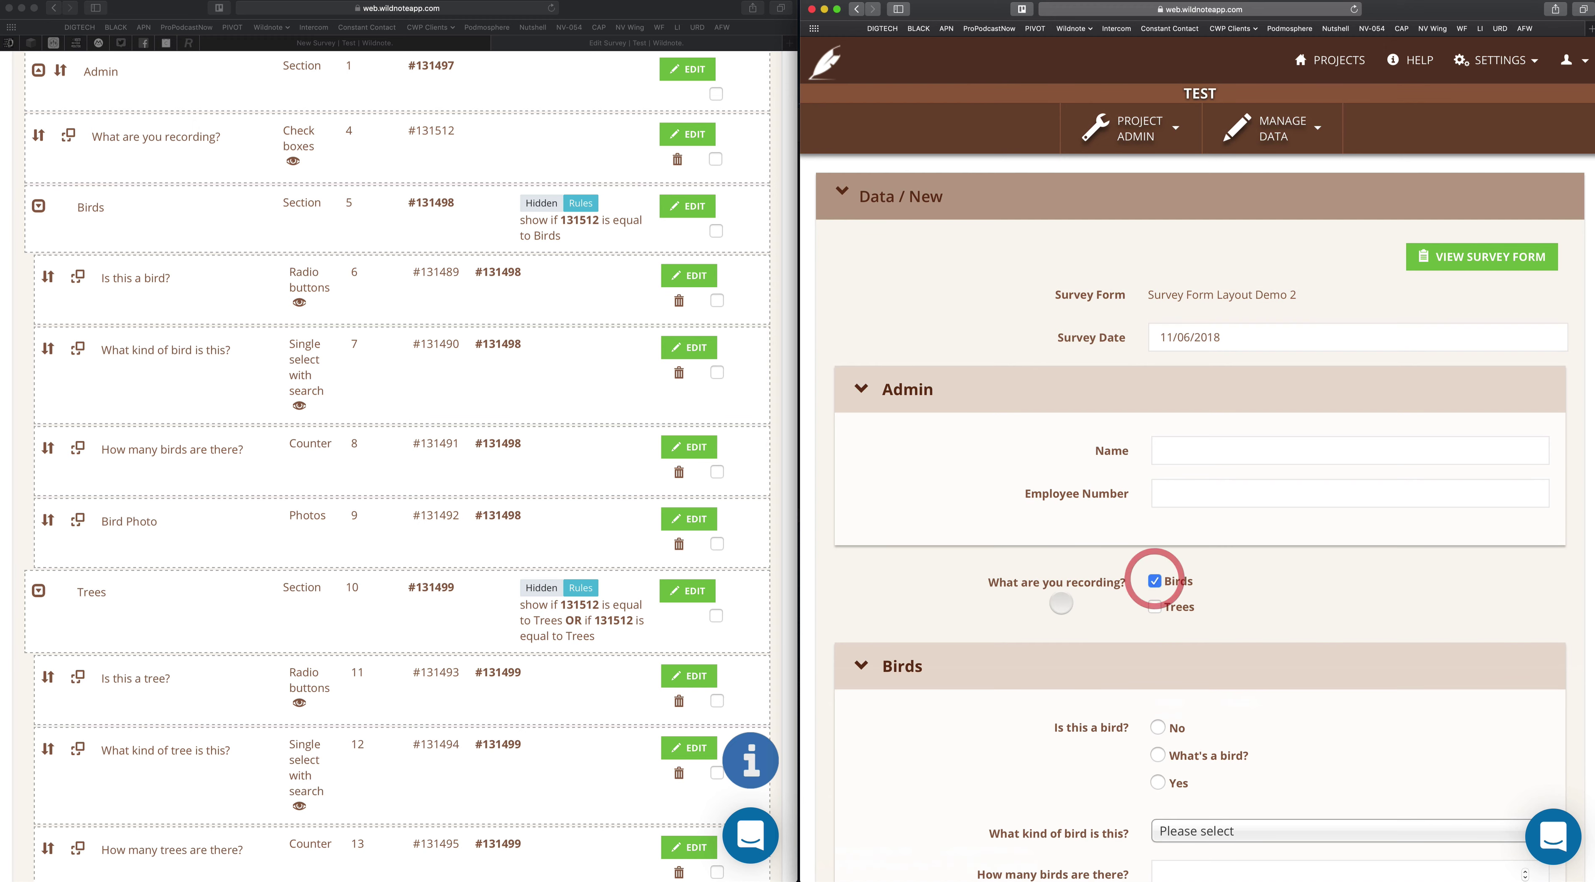
scroll(1114, 532, "down", 5)
left_click(1156, 312)
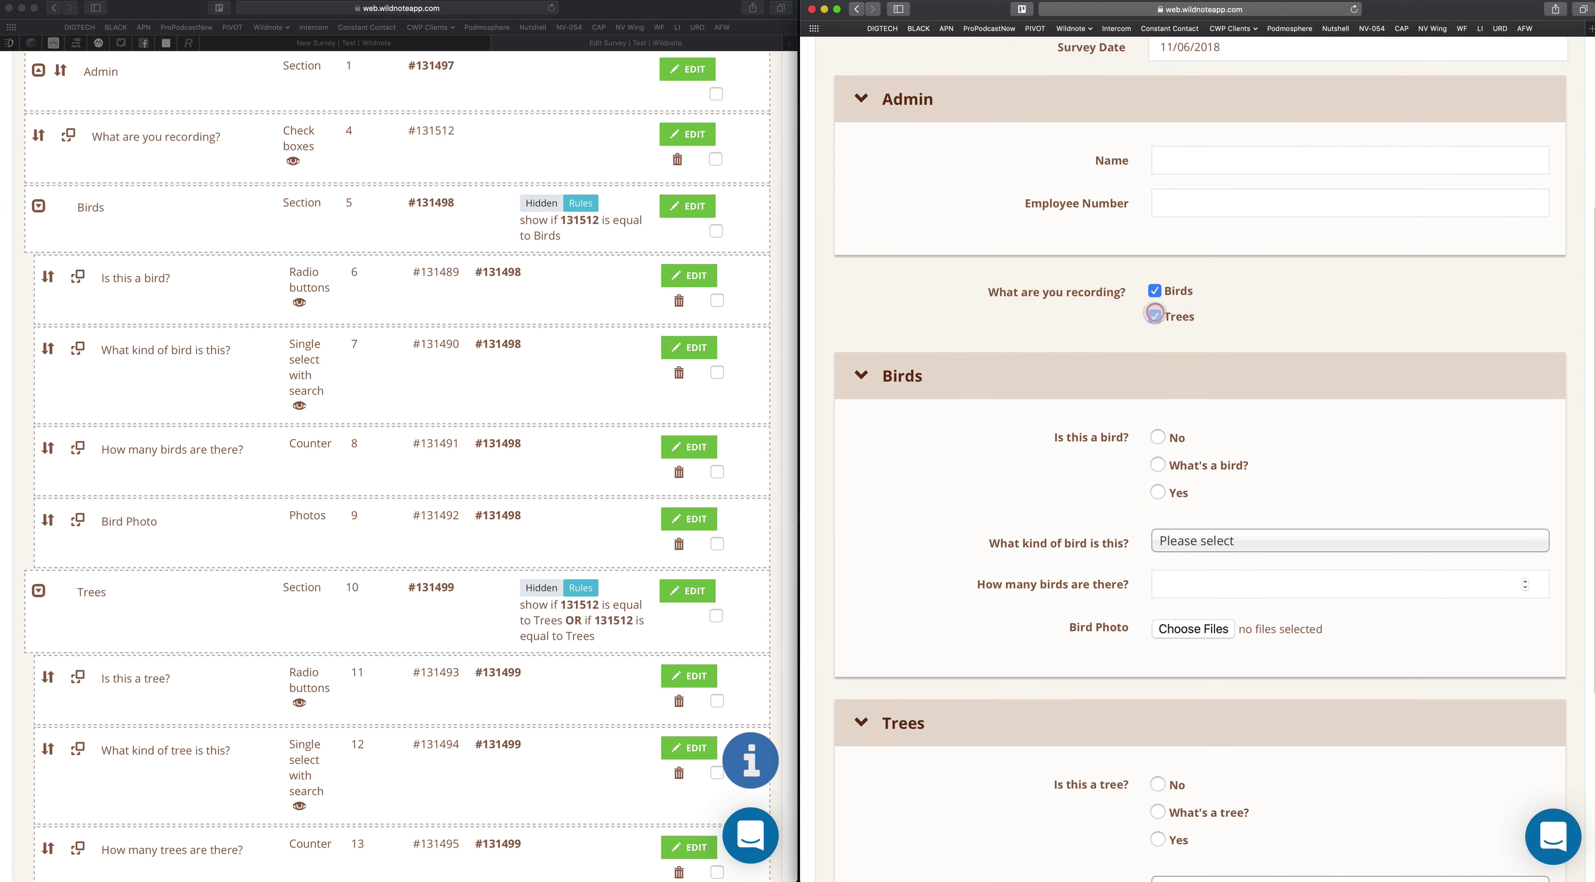
scroll(1139, 359, "down", 4)
scroll(1079, 327, "up", 2)
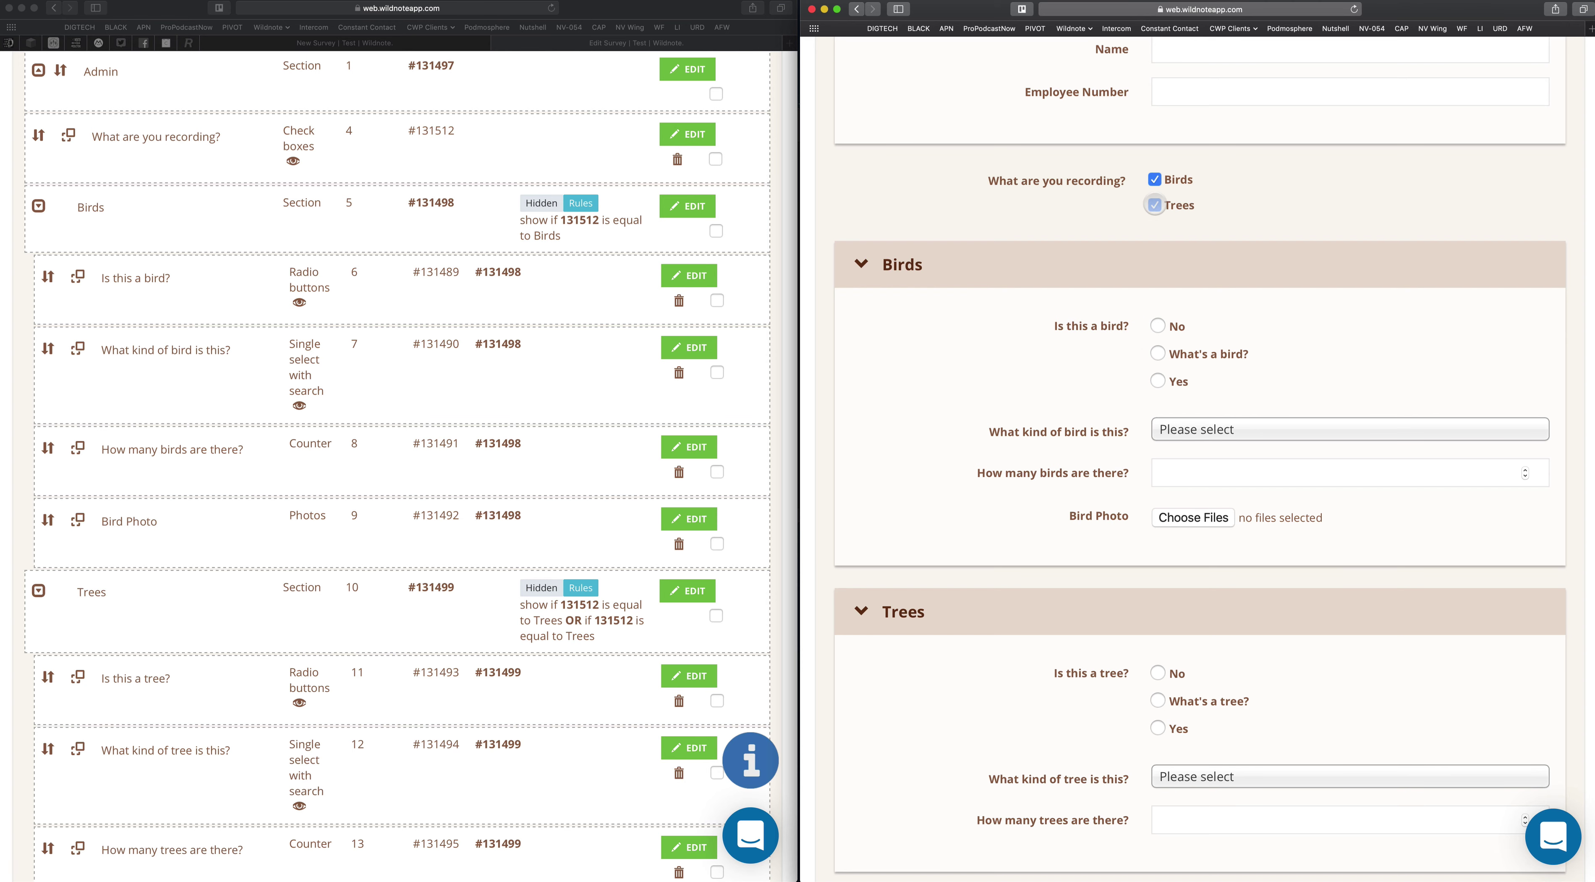
left_click(1154, 205)
- Untick then re-tick Birds in the preview to reveal the Birds section's four questions
left_click(1155, 269)
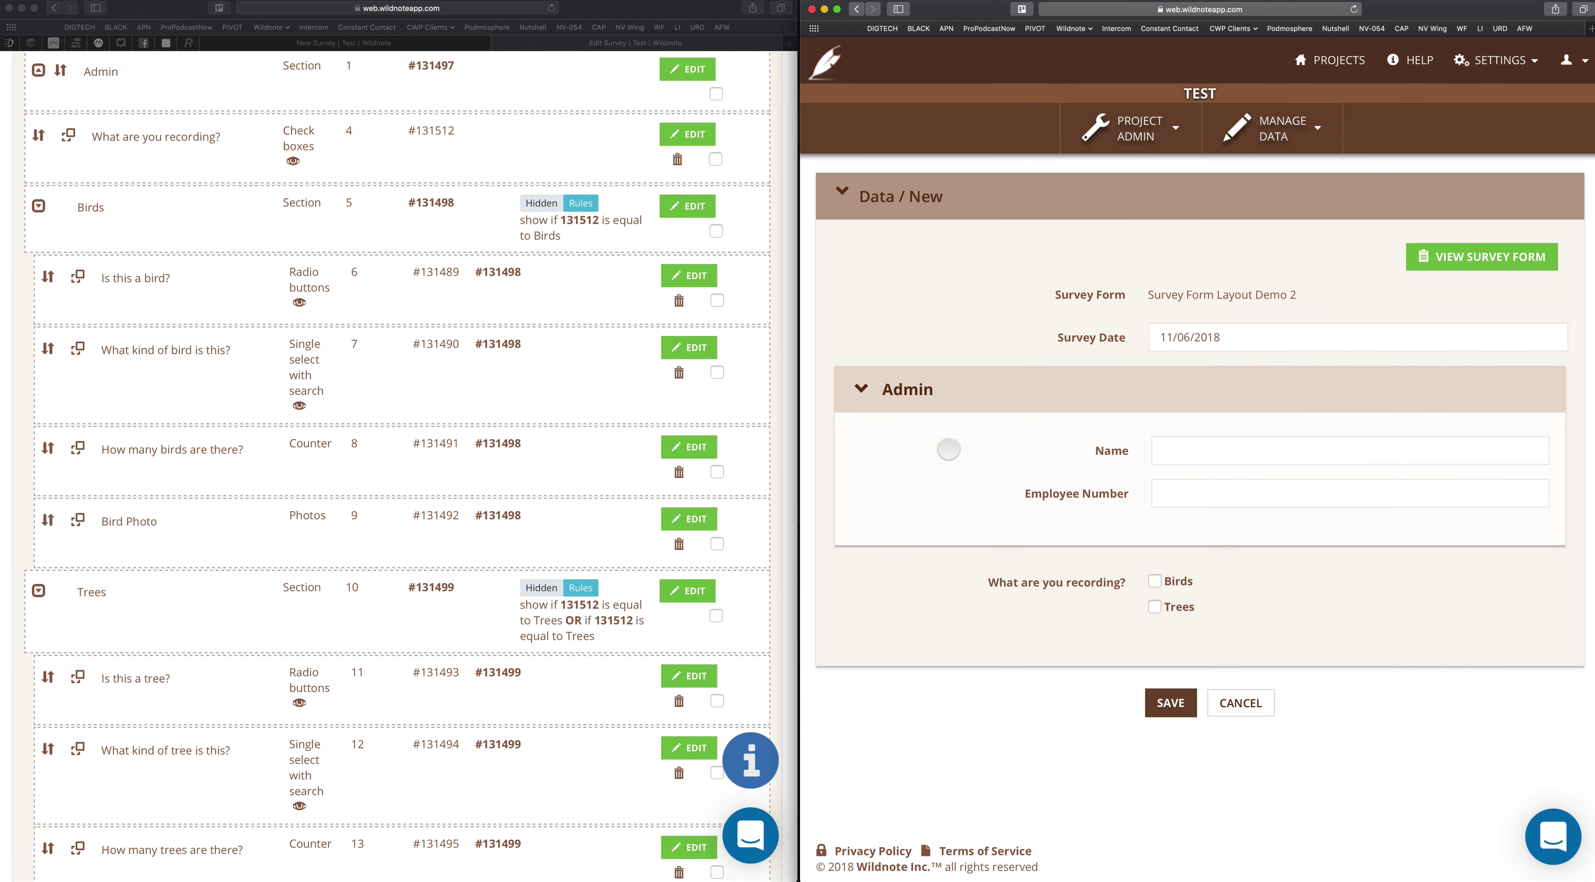
scroll(220, 468, "up", 2)
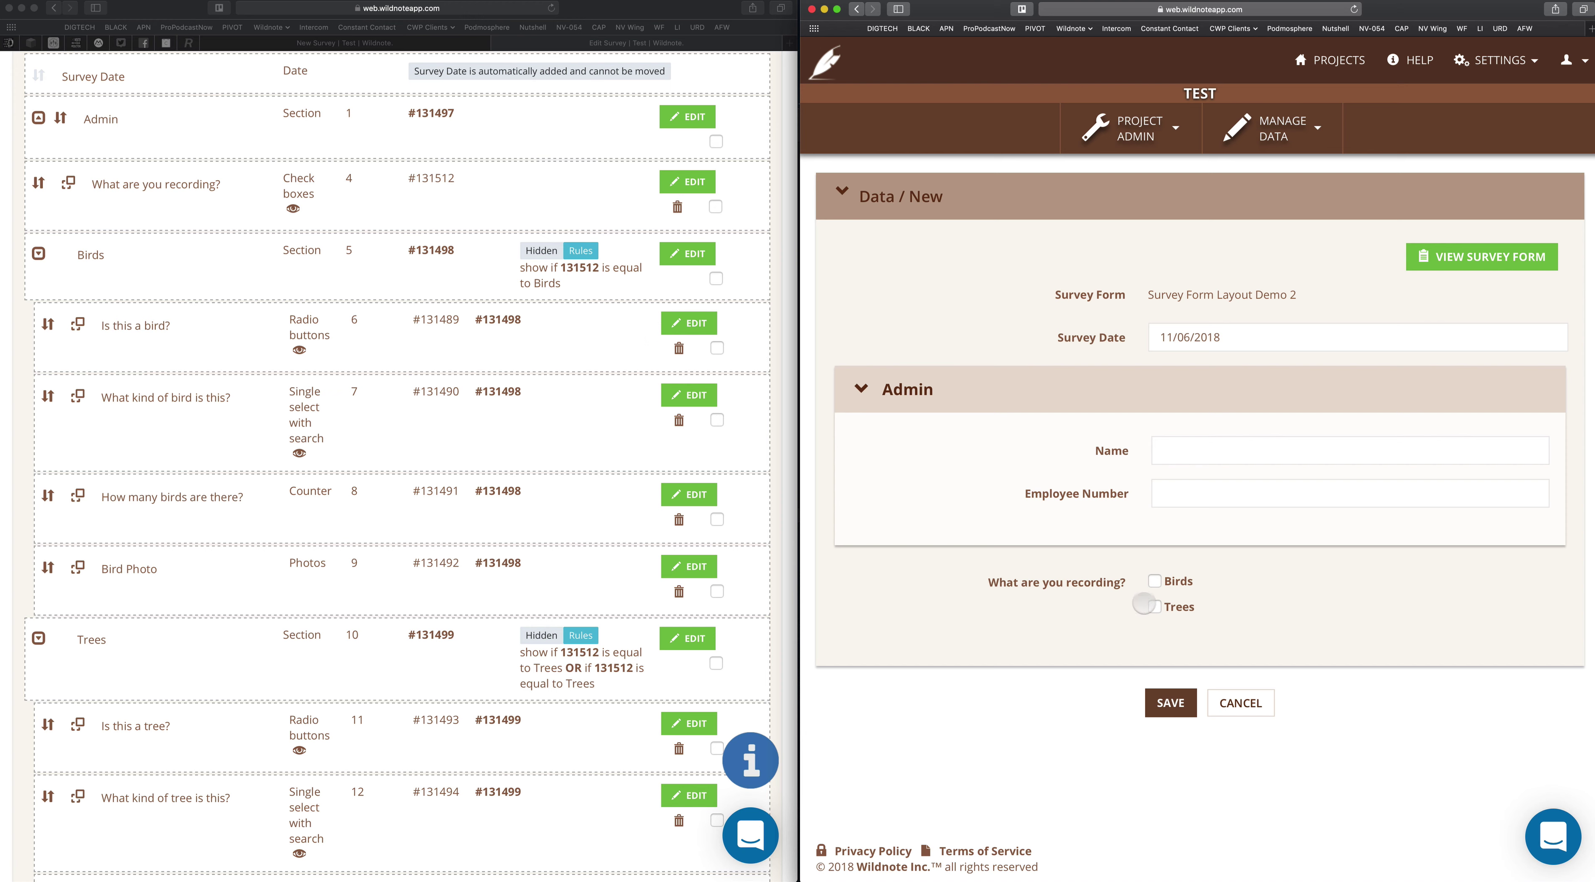
left_click(1154, 580)
scroll(1146, 588, "down", 4)
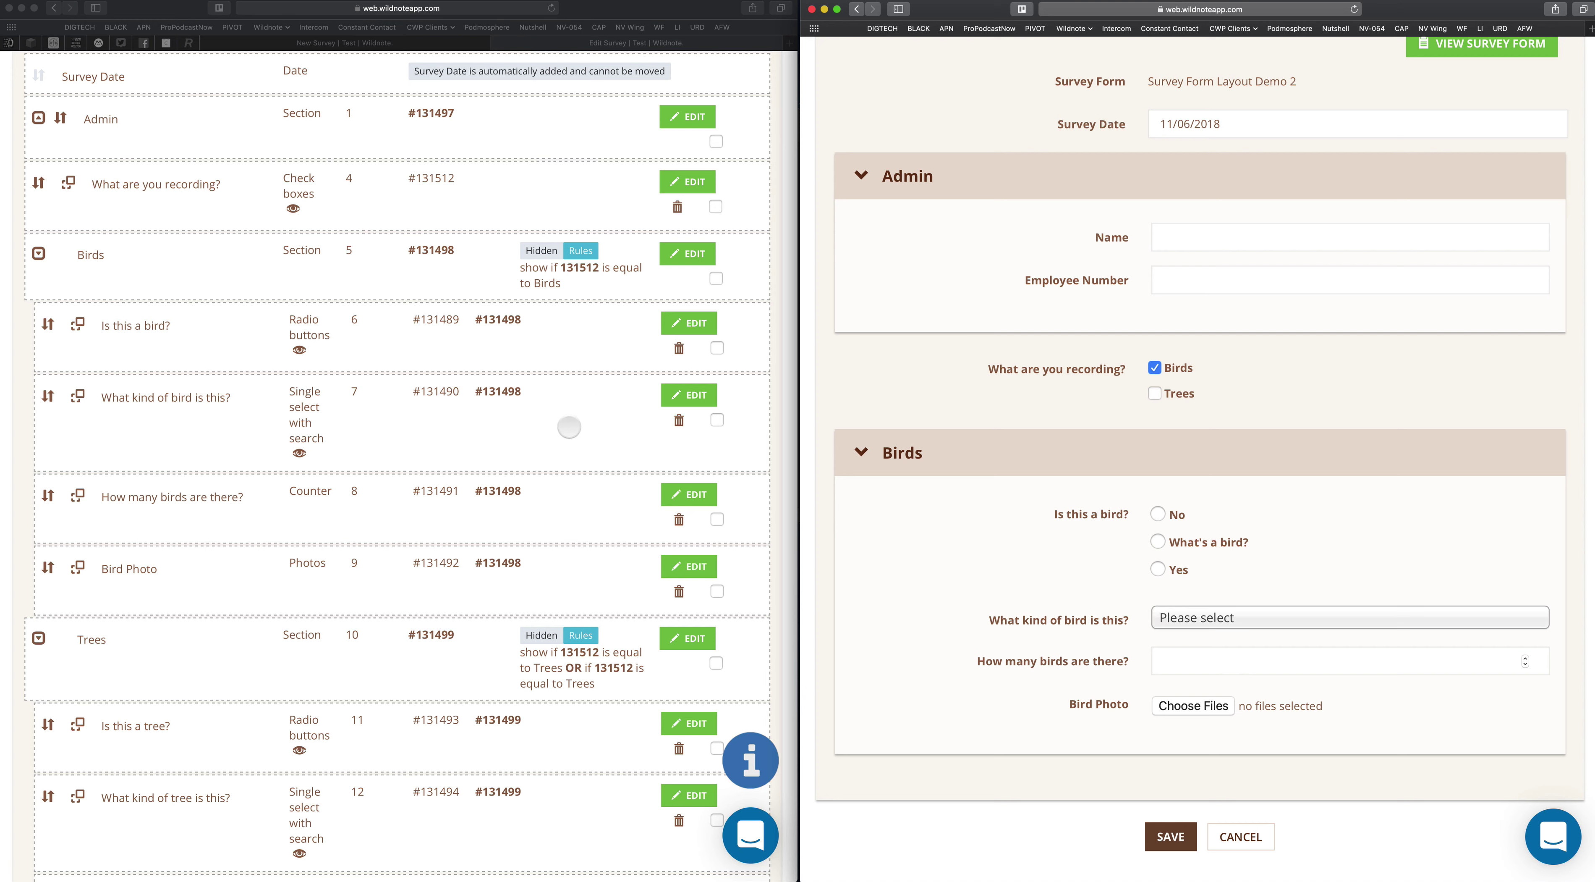
left_click(584, 433)
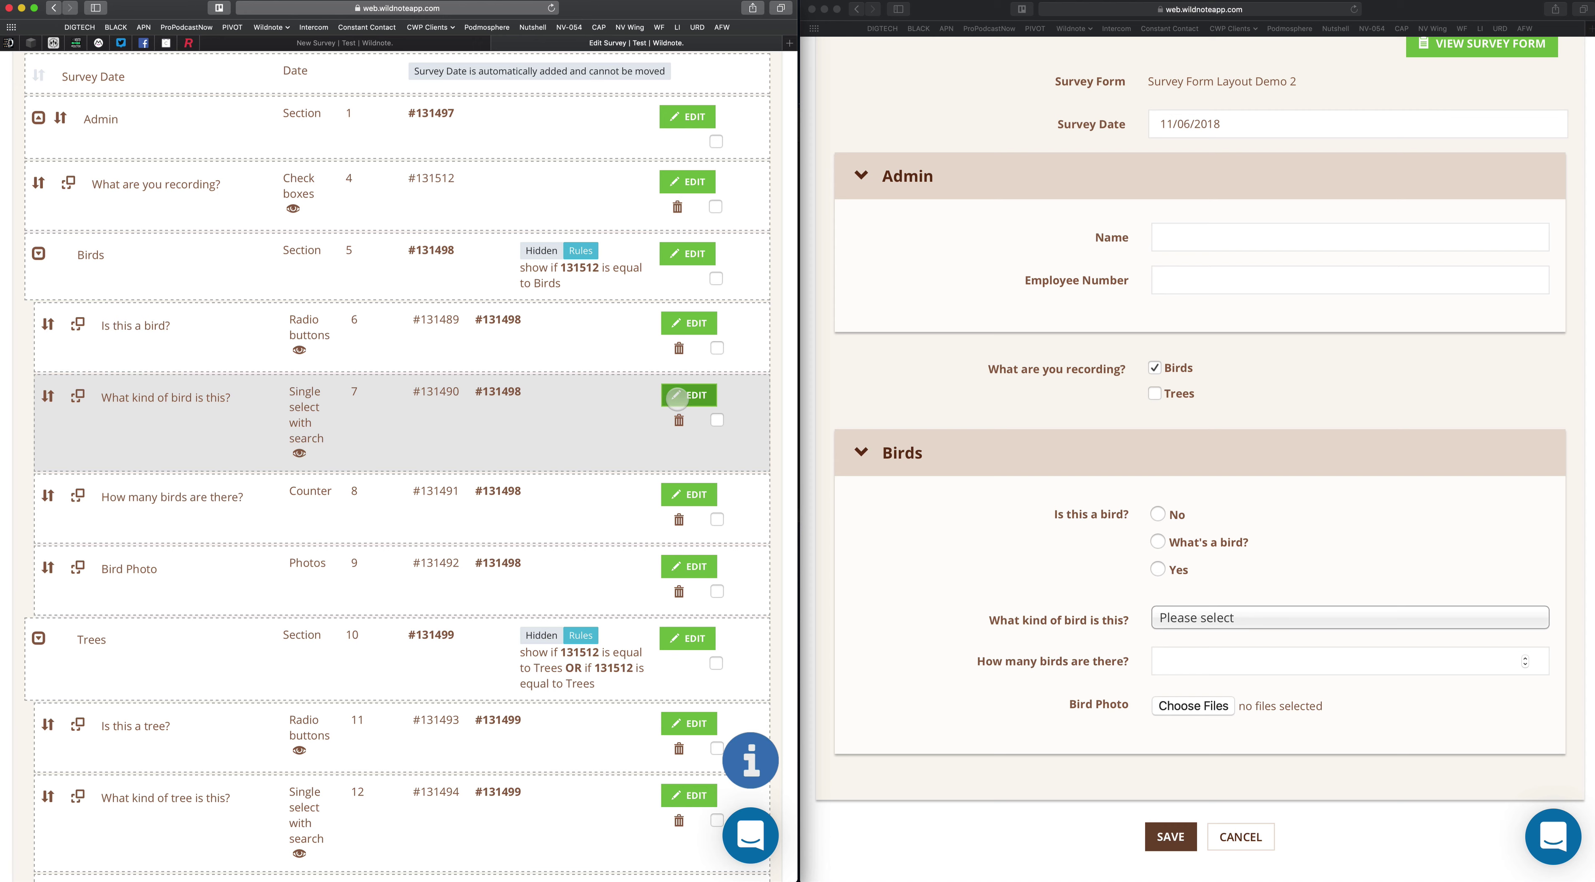
- Add a show condition to 'What kind of bird is this?': 'Is this a bird?' equals Yes, and save
left_click(689, 394)
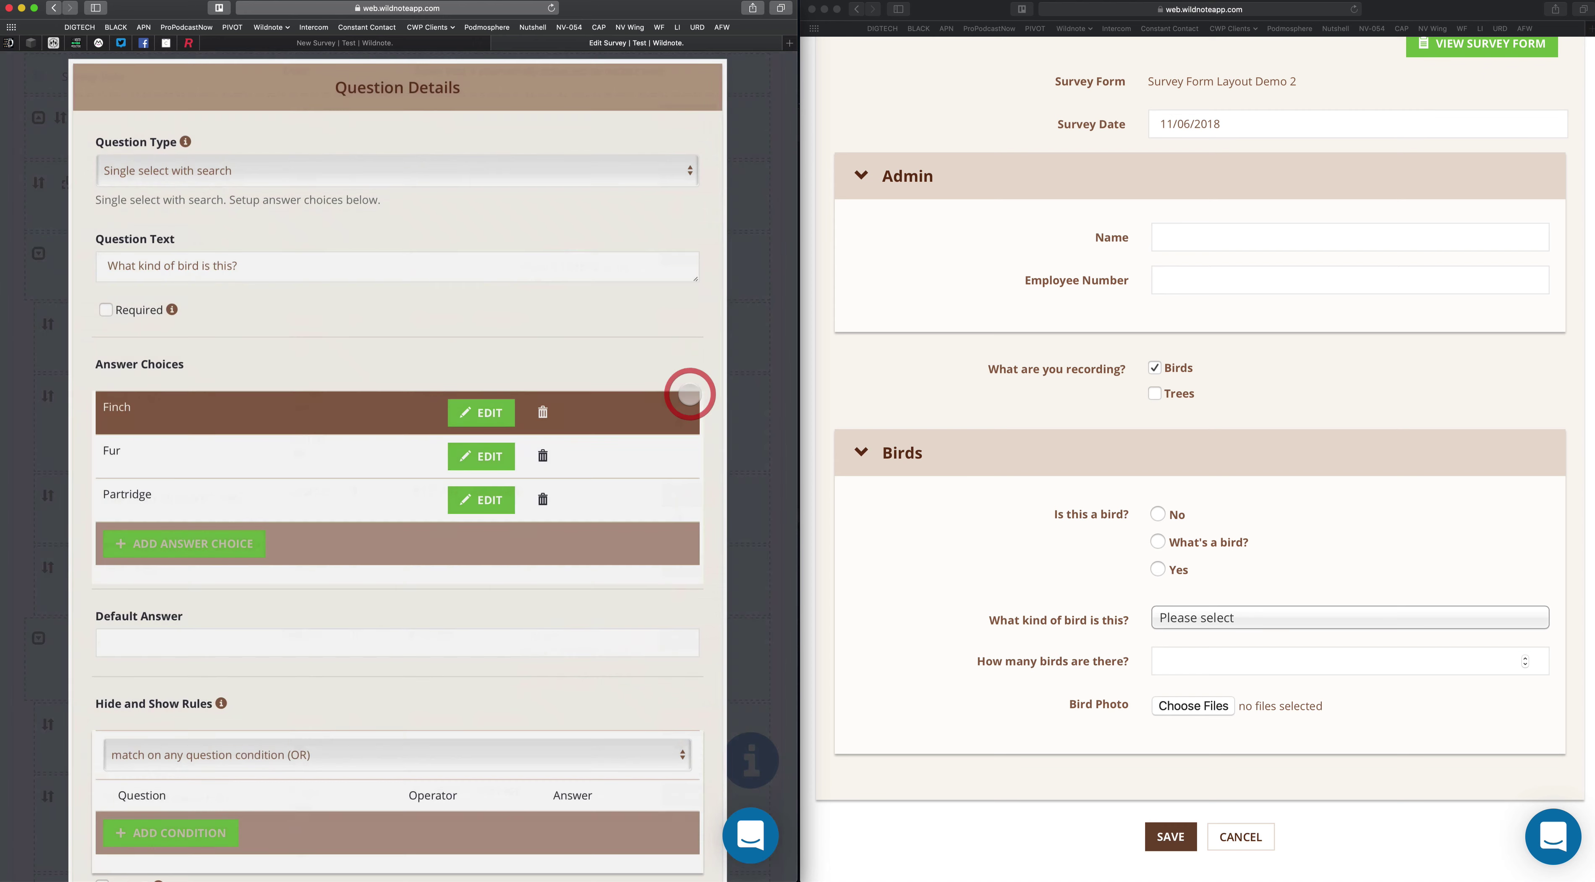
scroll(236, 613, "down", 1)
scroll(236, 613, "down", 2)
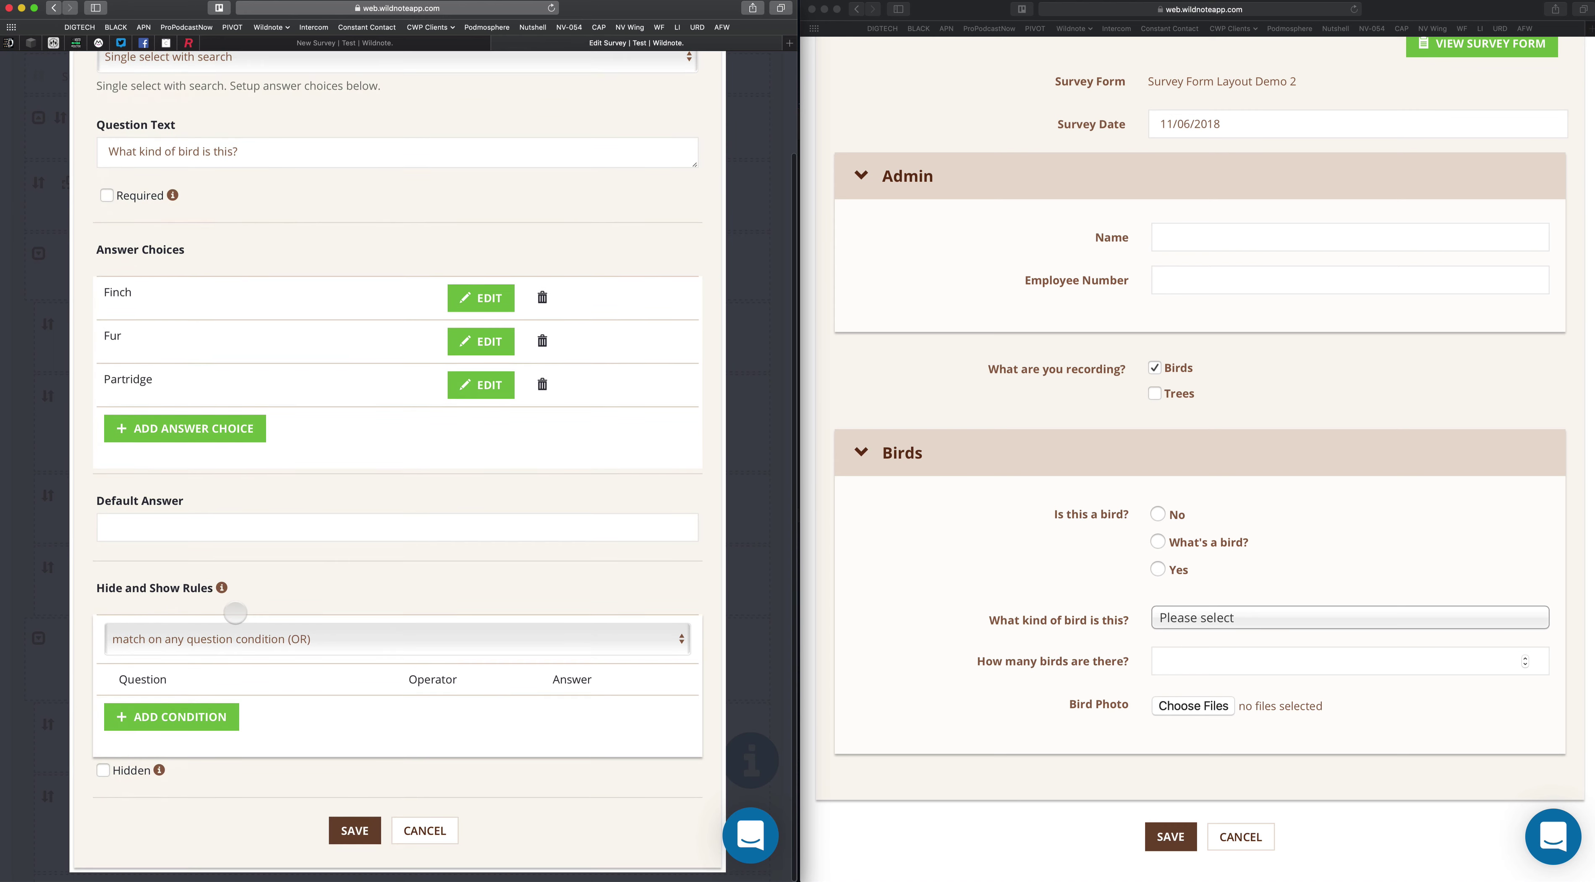
left_click(172, 718)
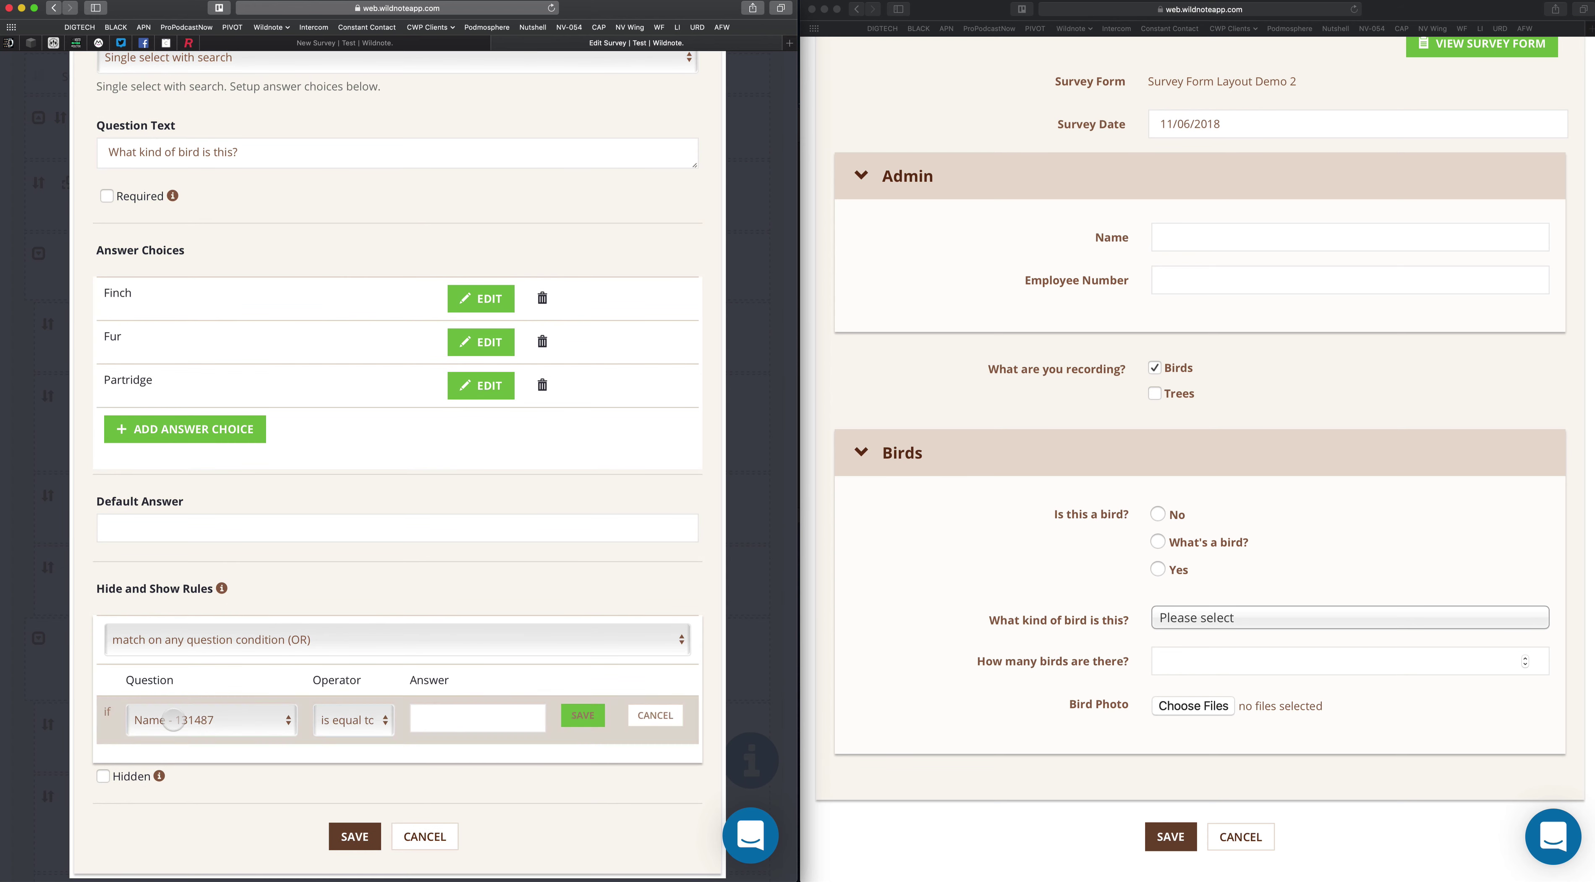
left_click(196, 719)
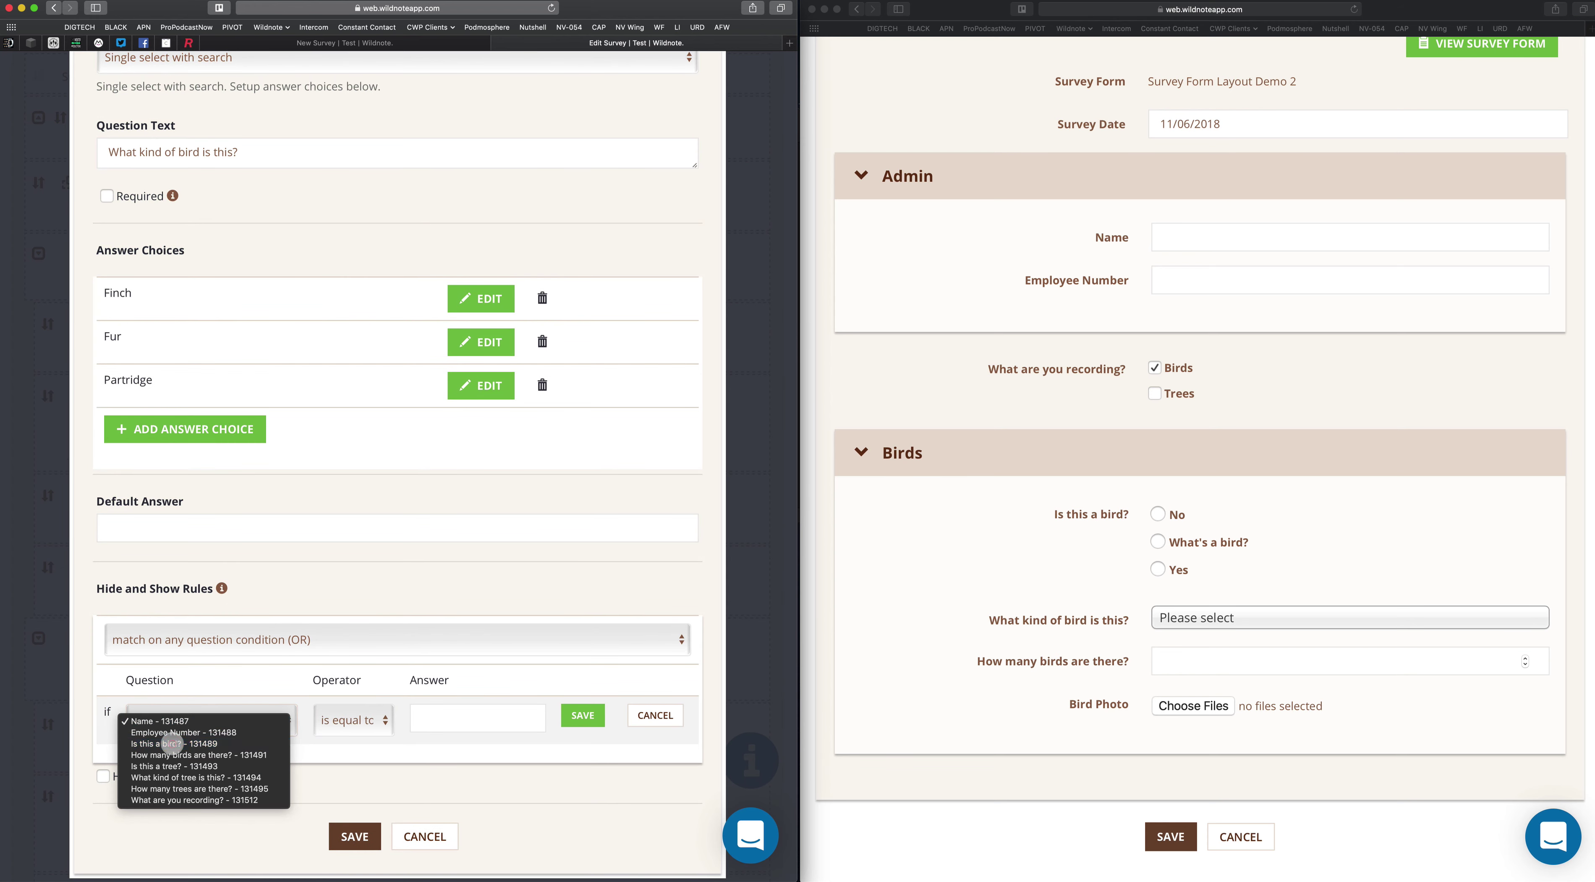
left_click(175, 743)
left_click(483, 722)
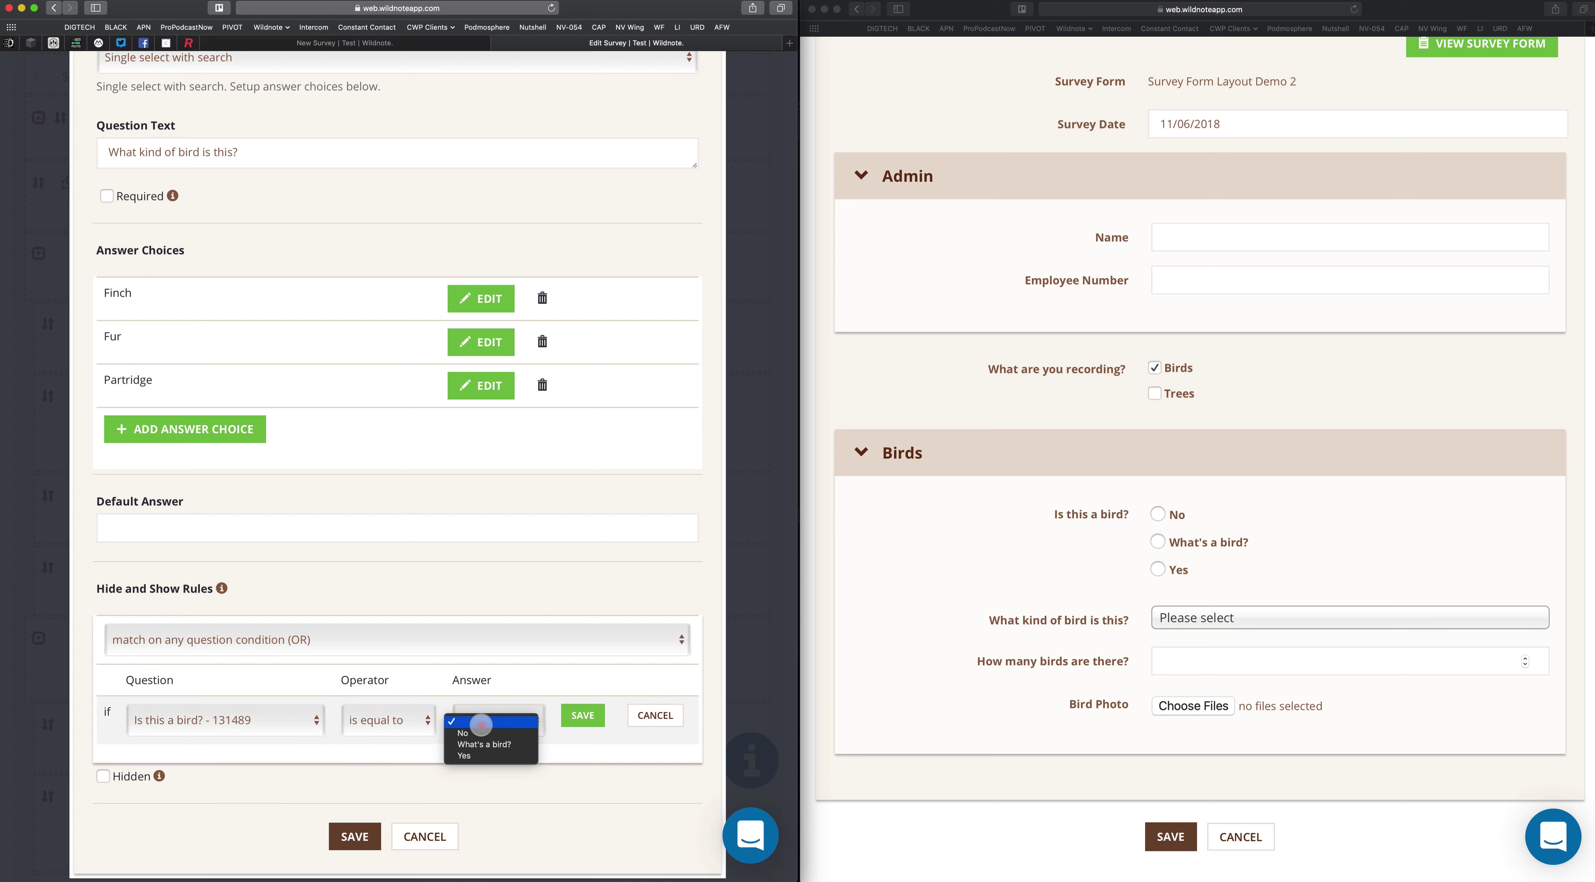
left_click(471, 757)
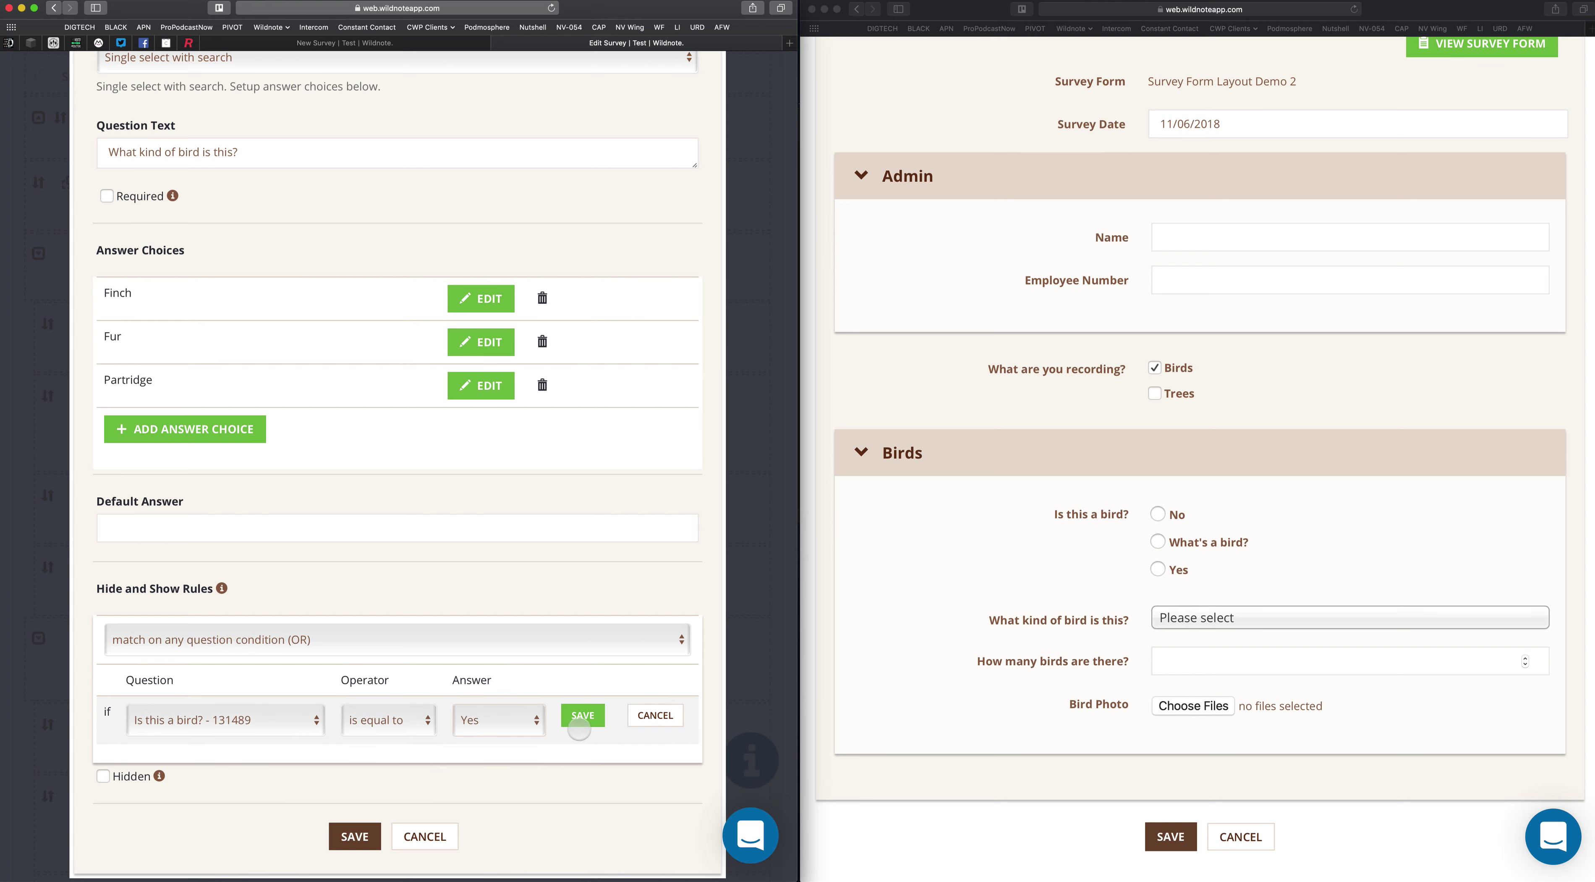
left_click(582, 715)
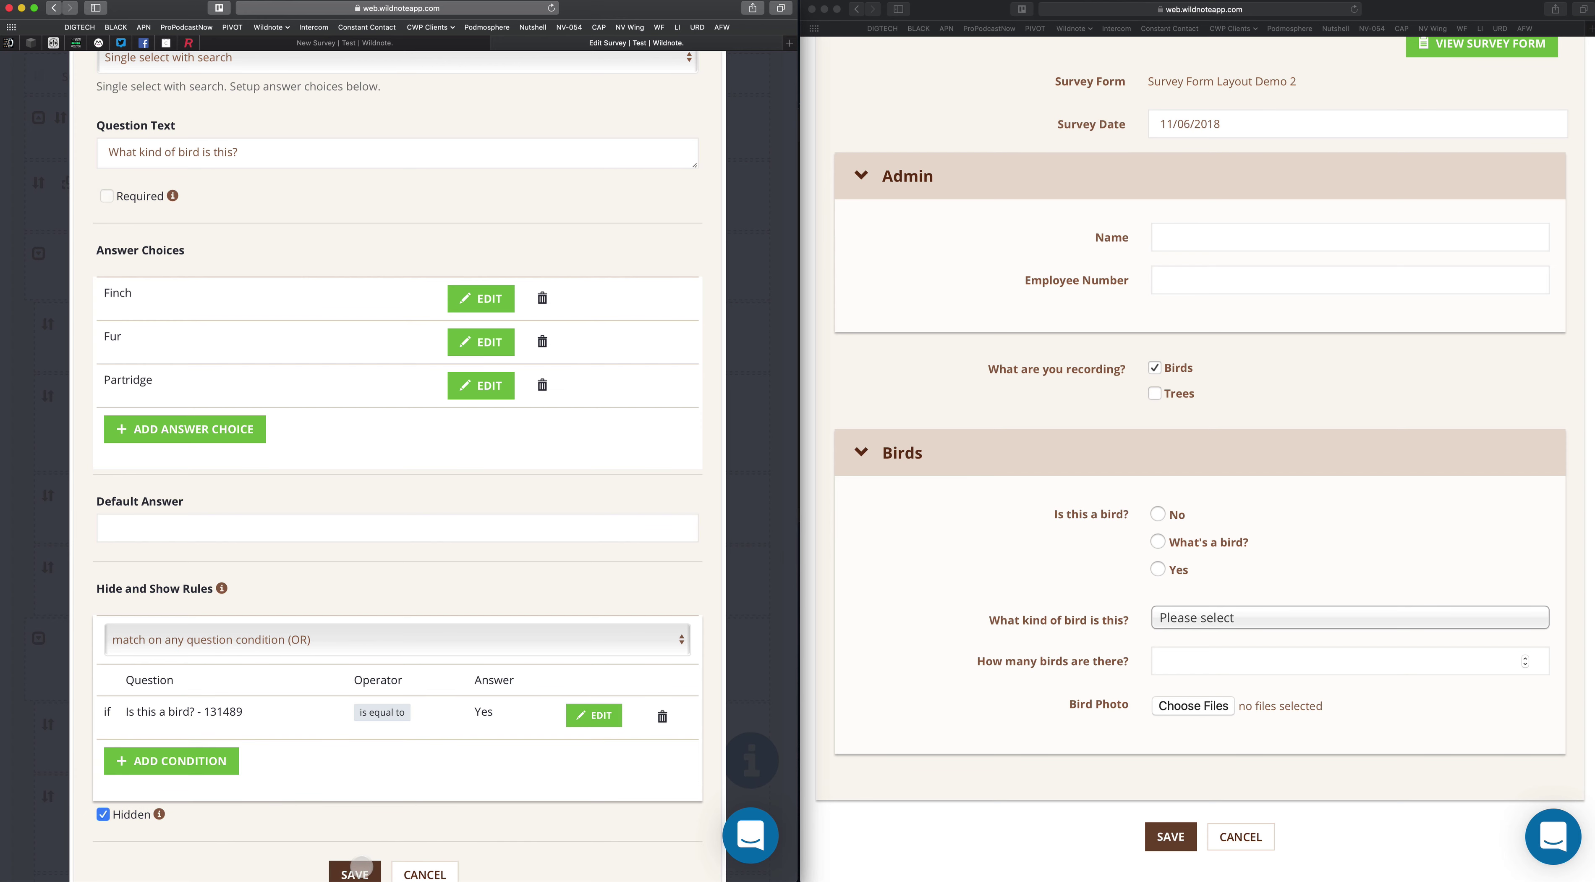
left_click(356, 870)
left_click(993, 627)
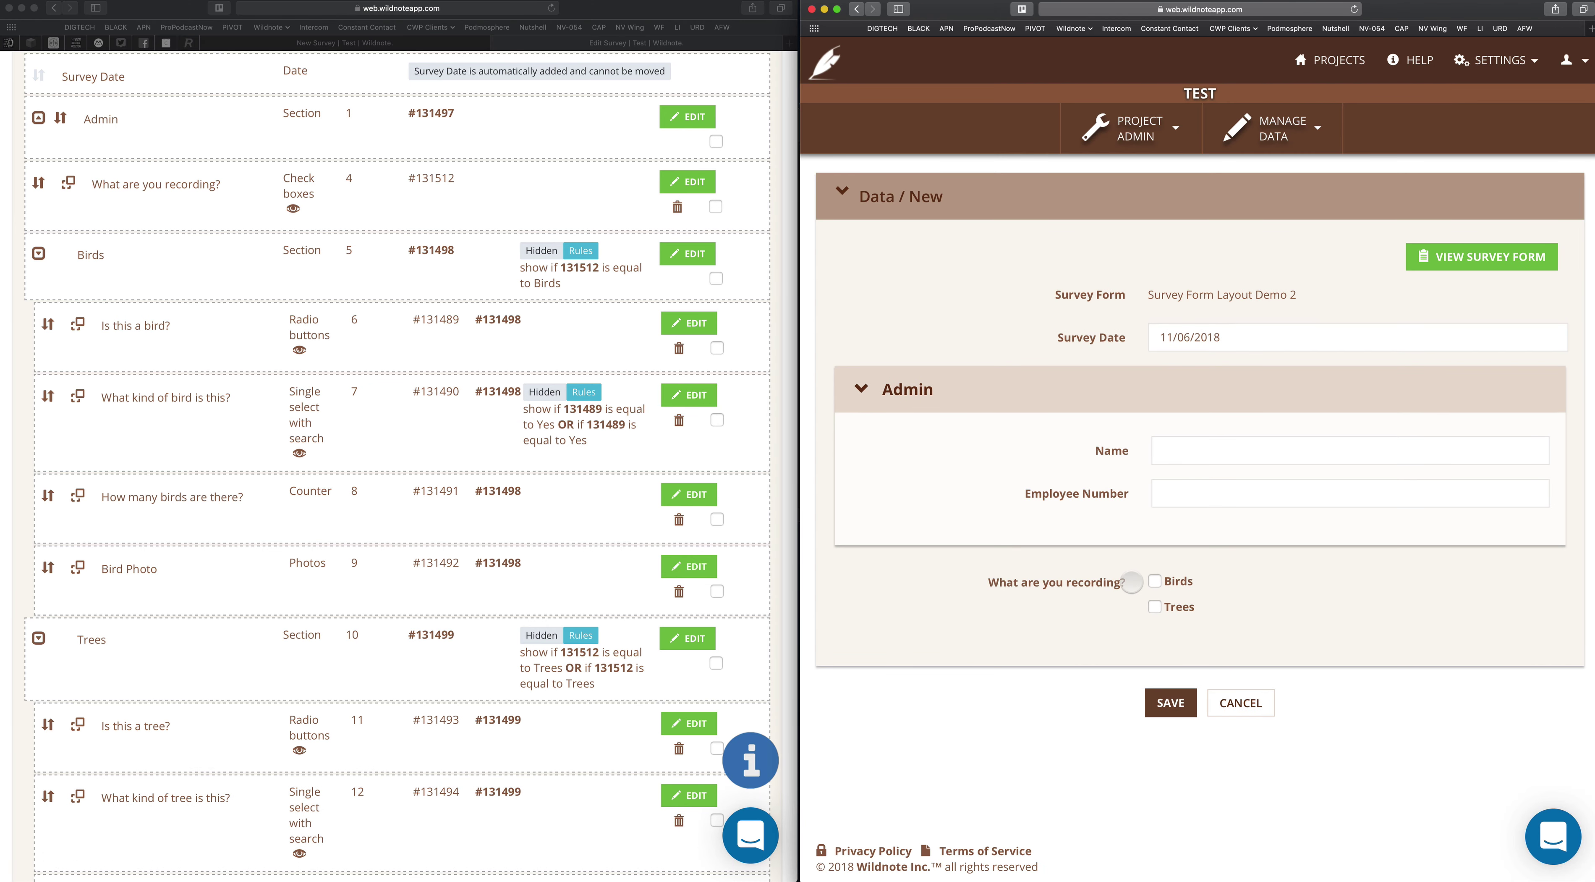
- Tick Birds in the preview and answer 'Is this a bird?' with No, What's a bird?, then Yes
left_click(1154, 582)
scroll(1053, 618, "down", 2)
scroll(1053, 618, "down", 5)
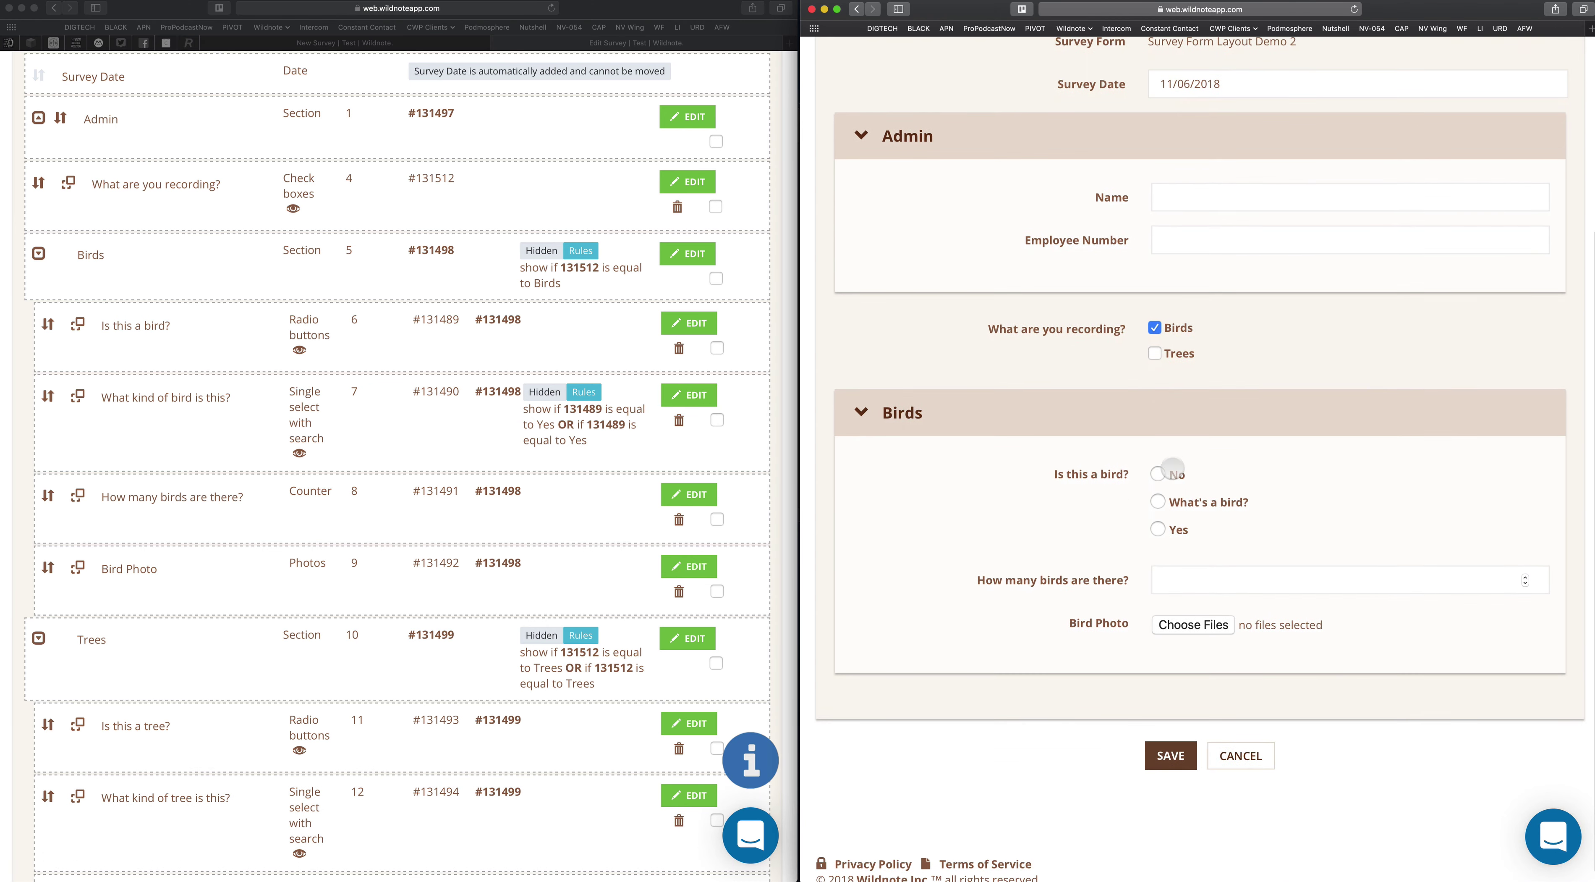
left_click(1157, 473)
left_click(1158, 501)
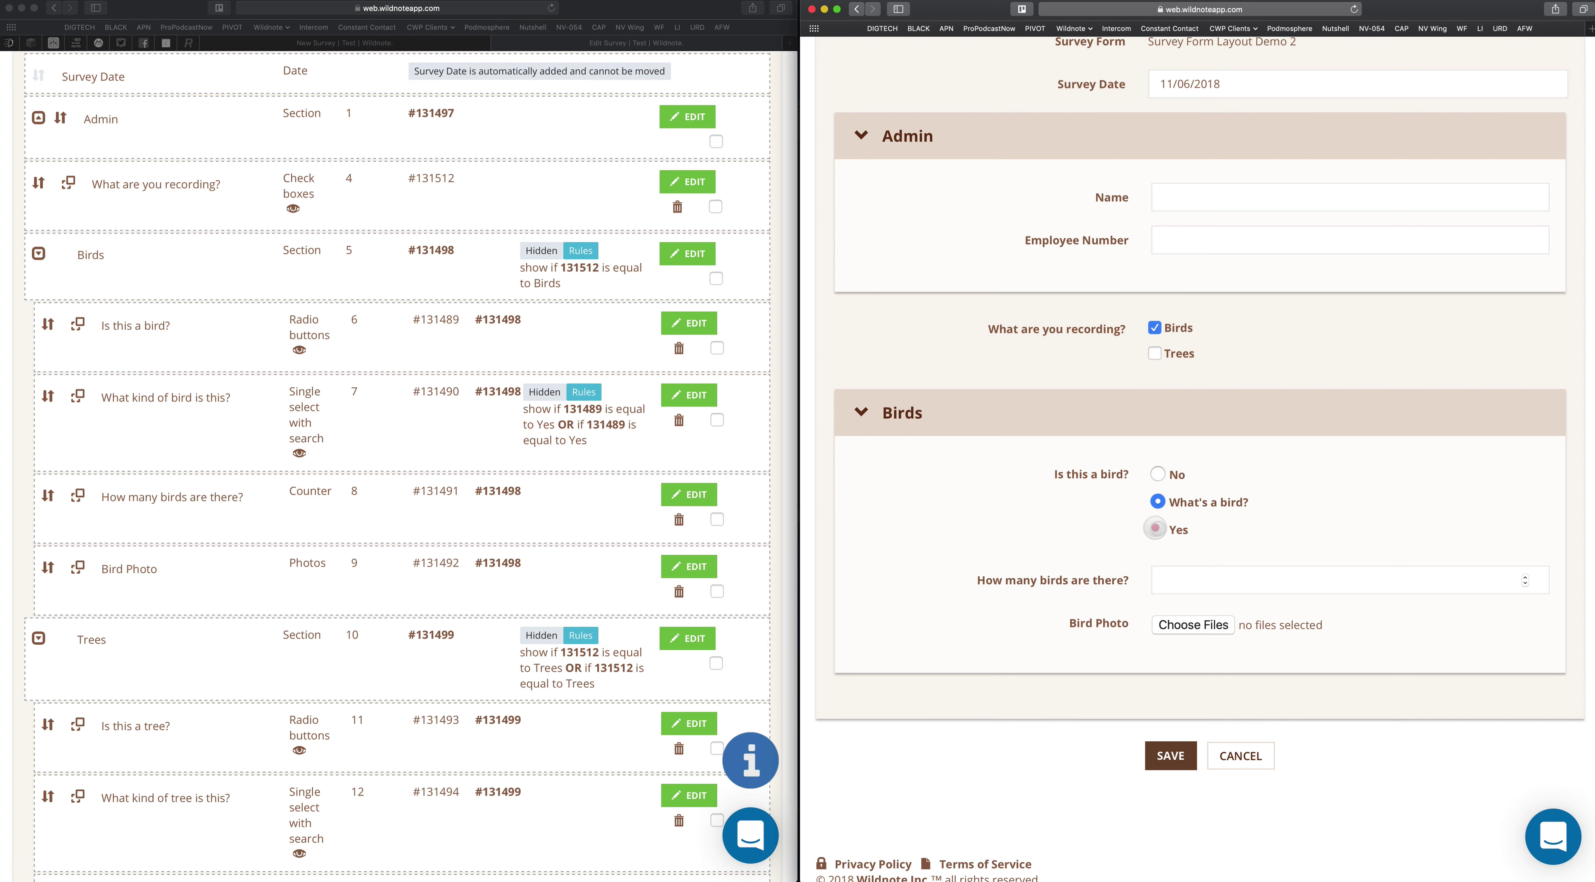
left_click(1155, 527)
- Choose Finch in the revealed 'What kind of bird is this?' list
left_click(1179, 578)
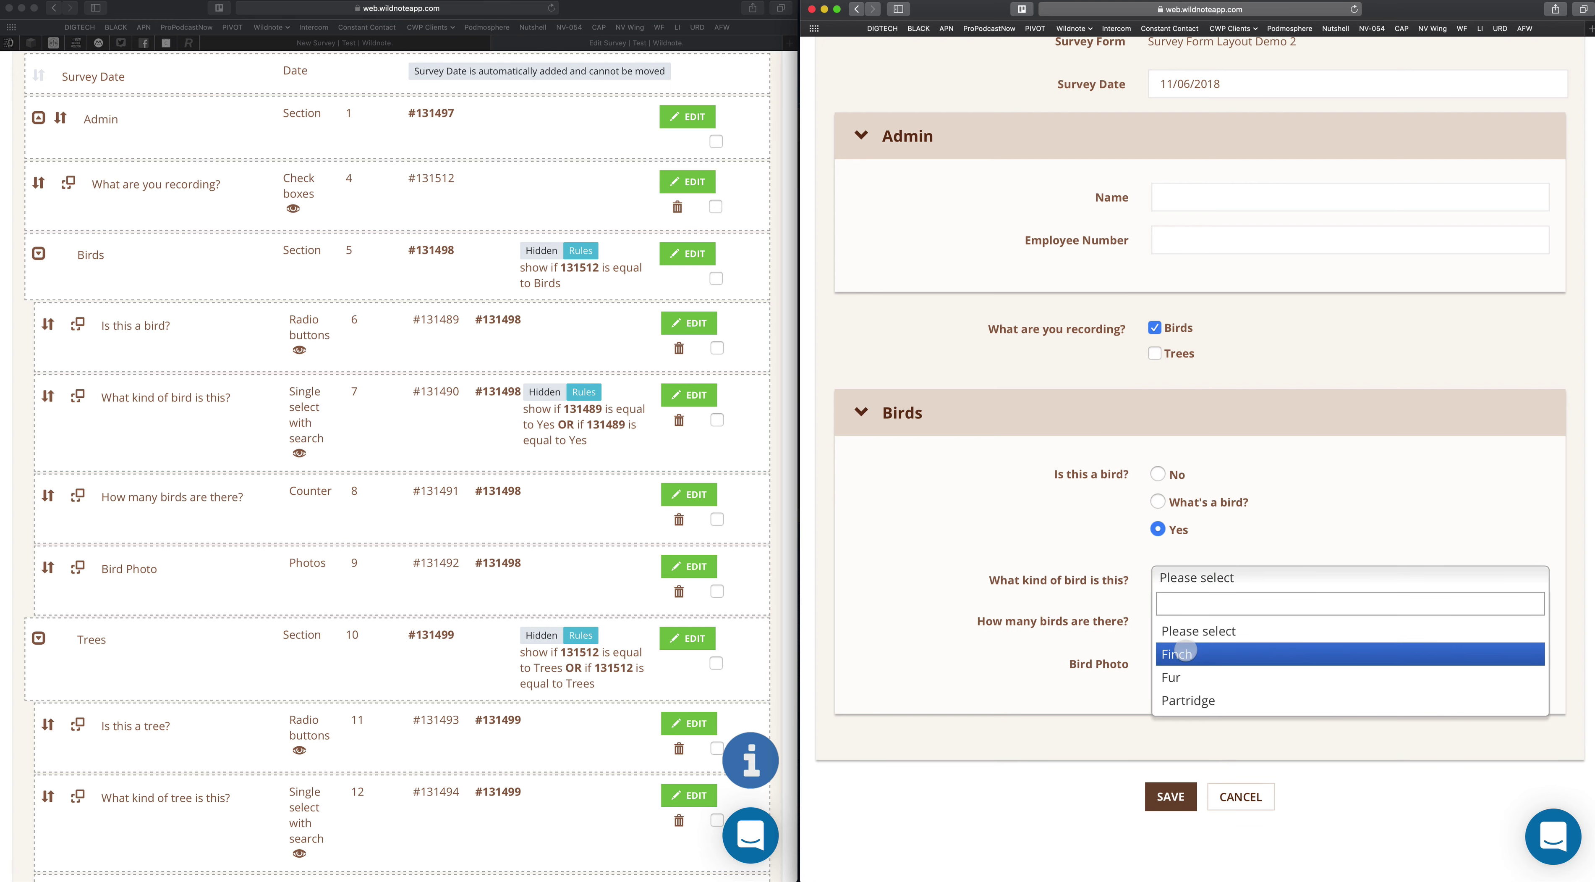
left_click(1184, 652)
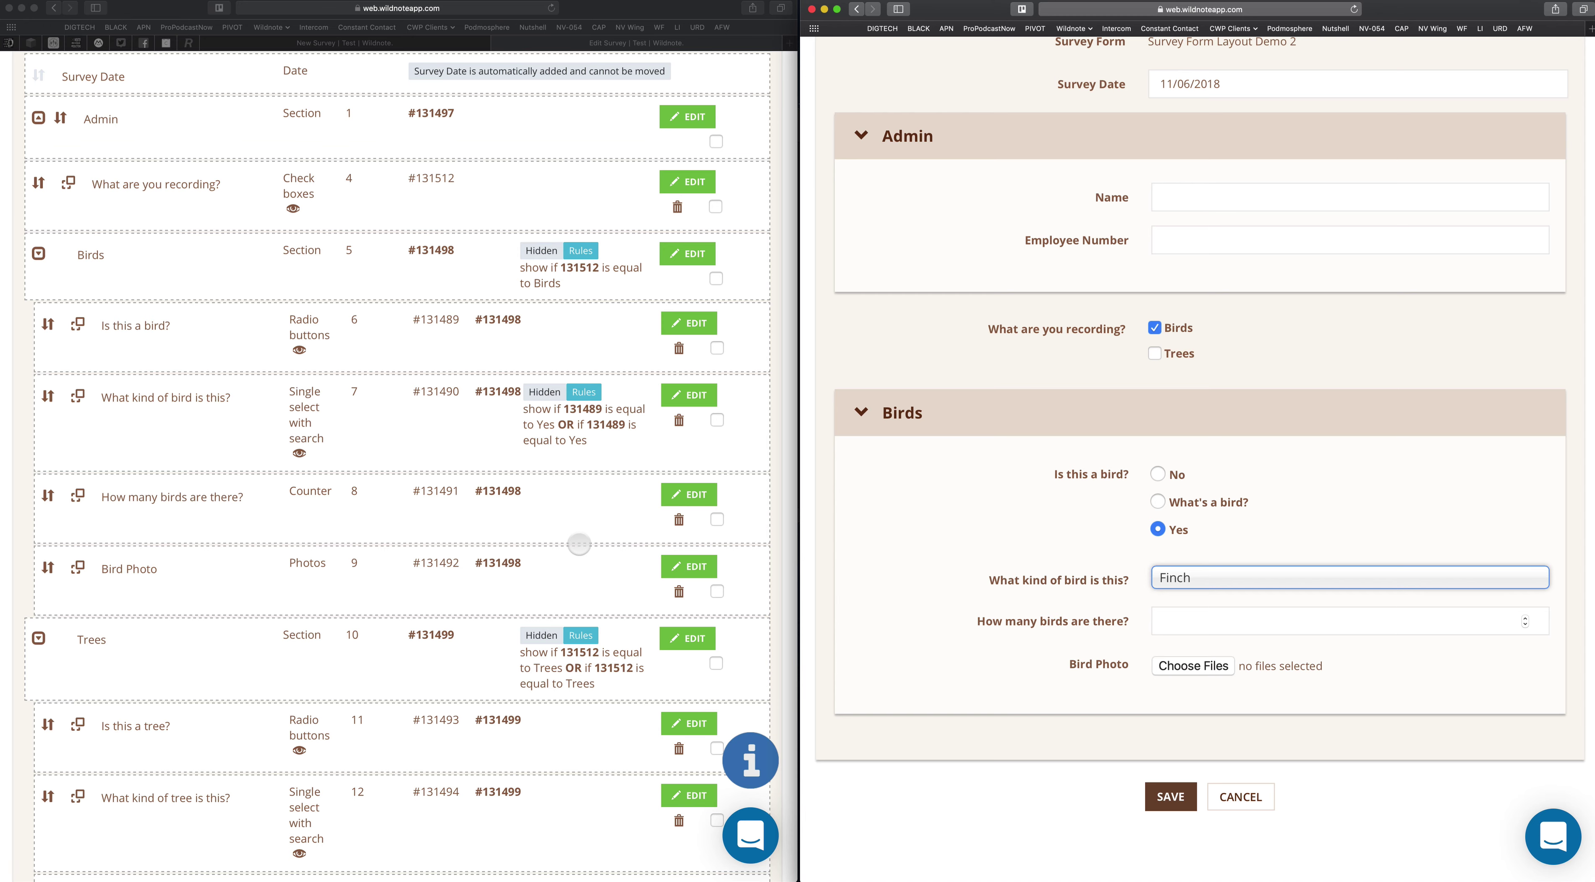
left_click(579, 543)
scroll(579, 544, "up", 5)
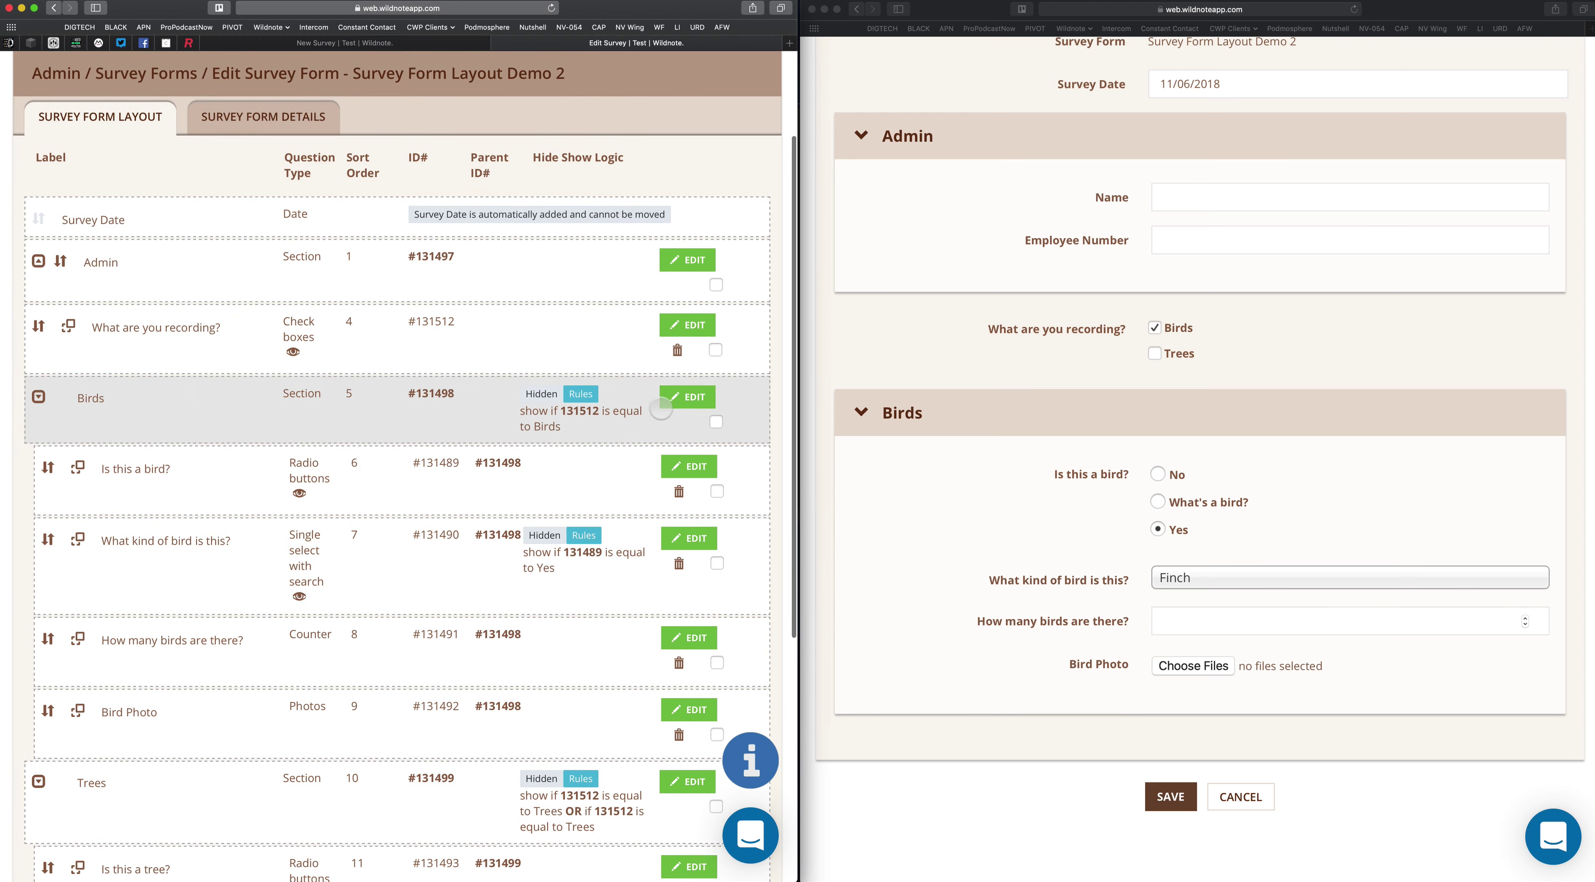
- Delete the Birds section's show condition, save, and reload the preview form
left_click(667, 404)
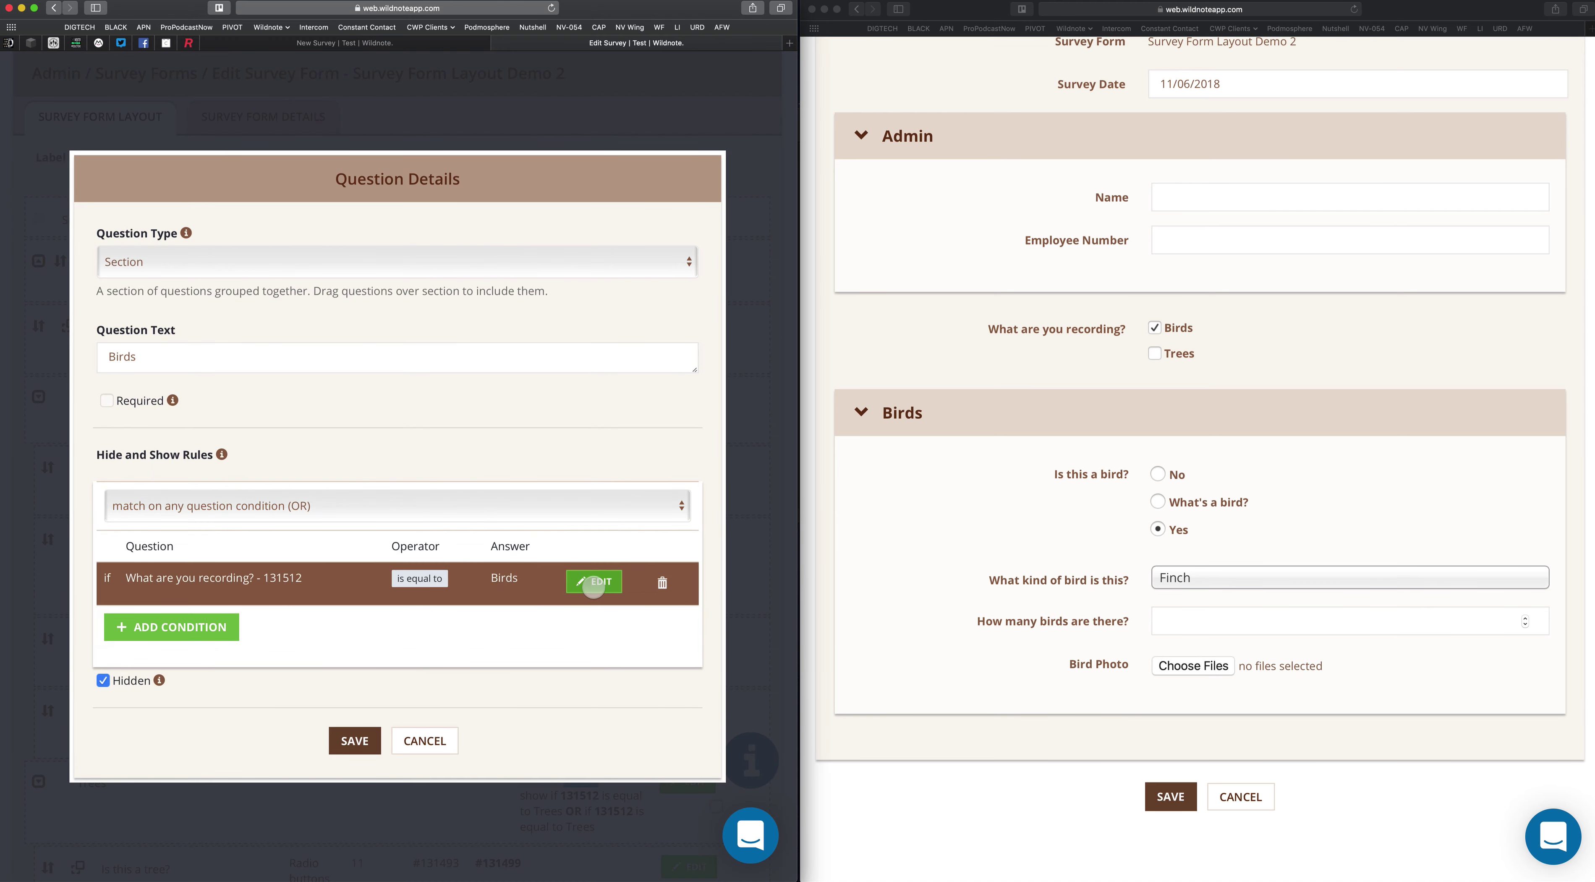
left_click(662, 581)
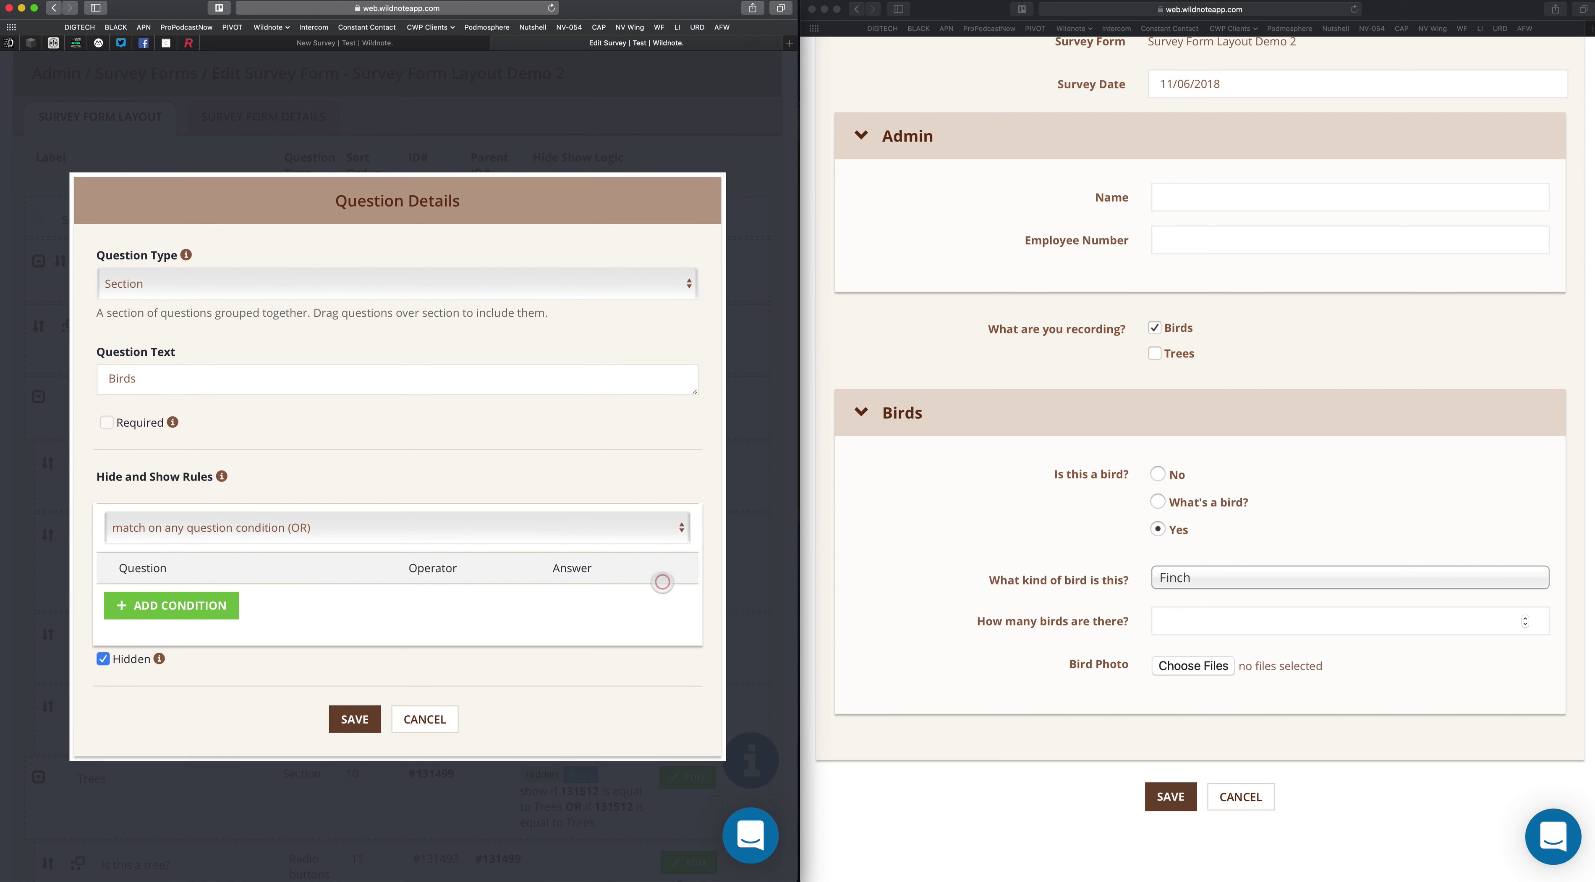
left_click(354, 719)
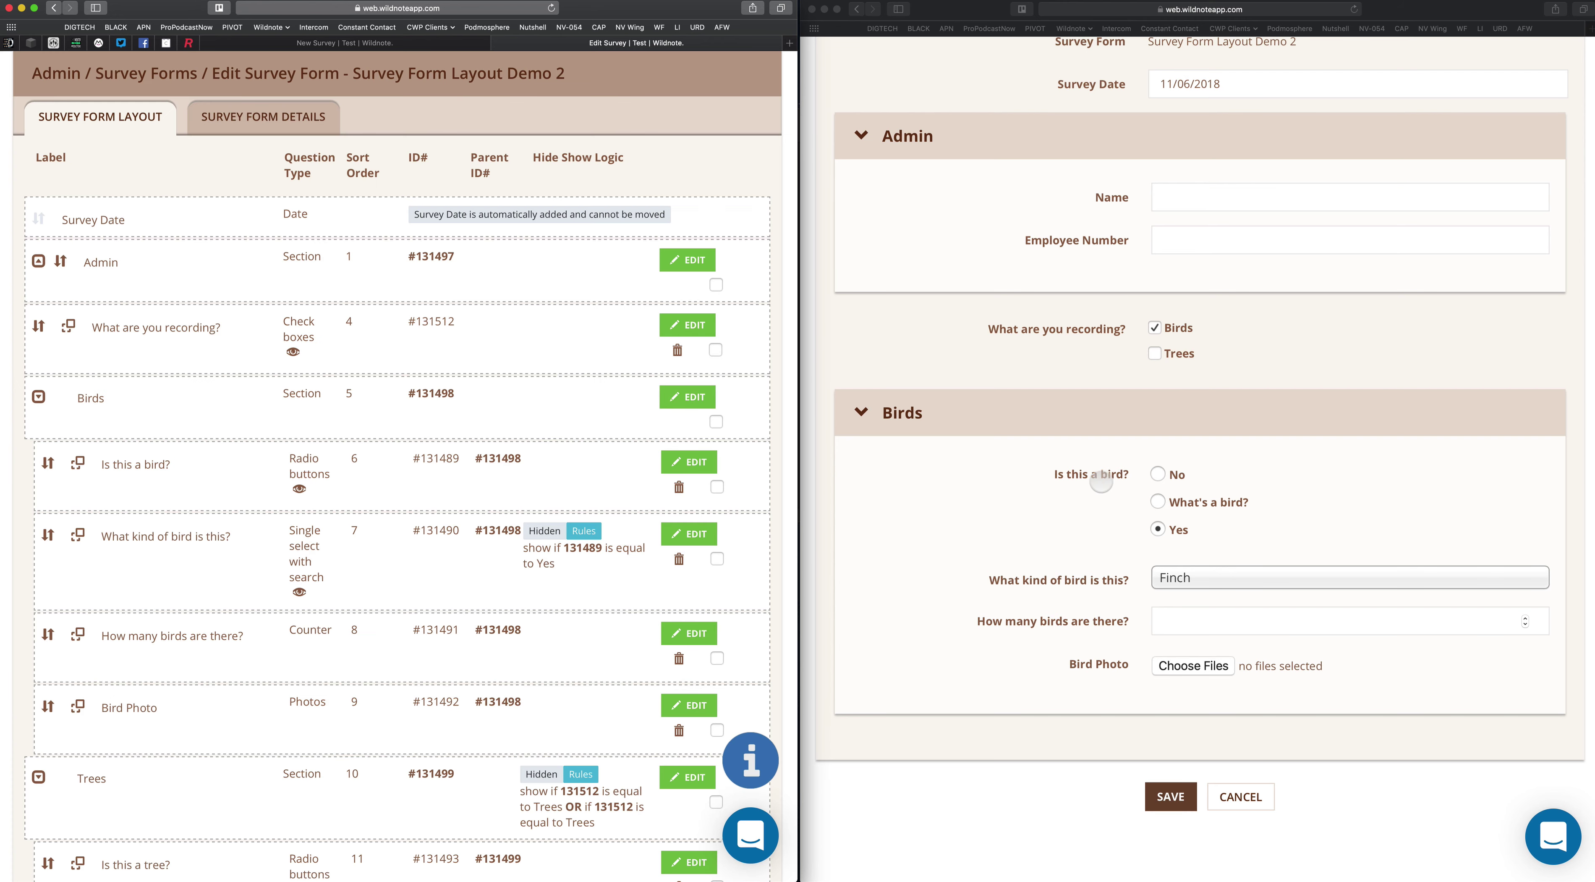
left_click(1092, 515)
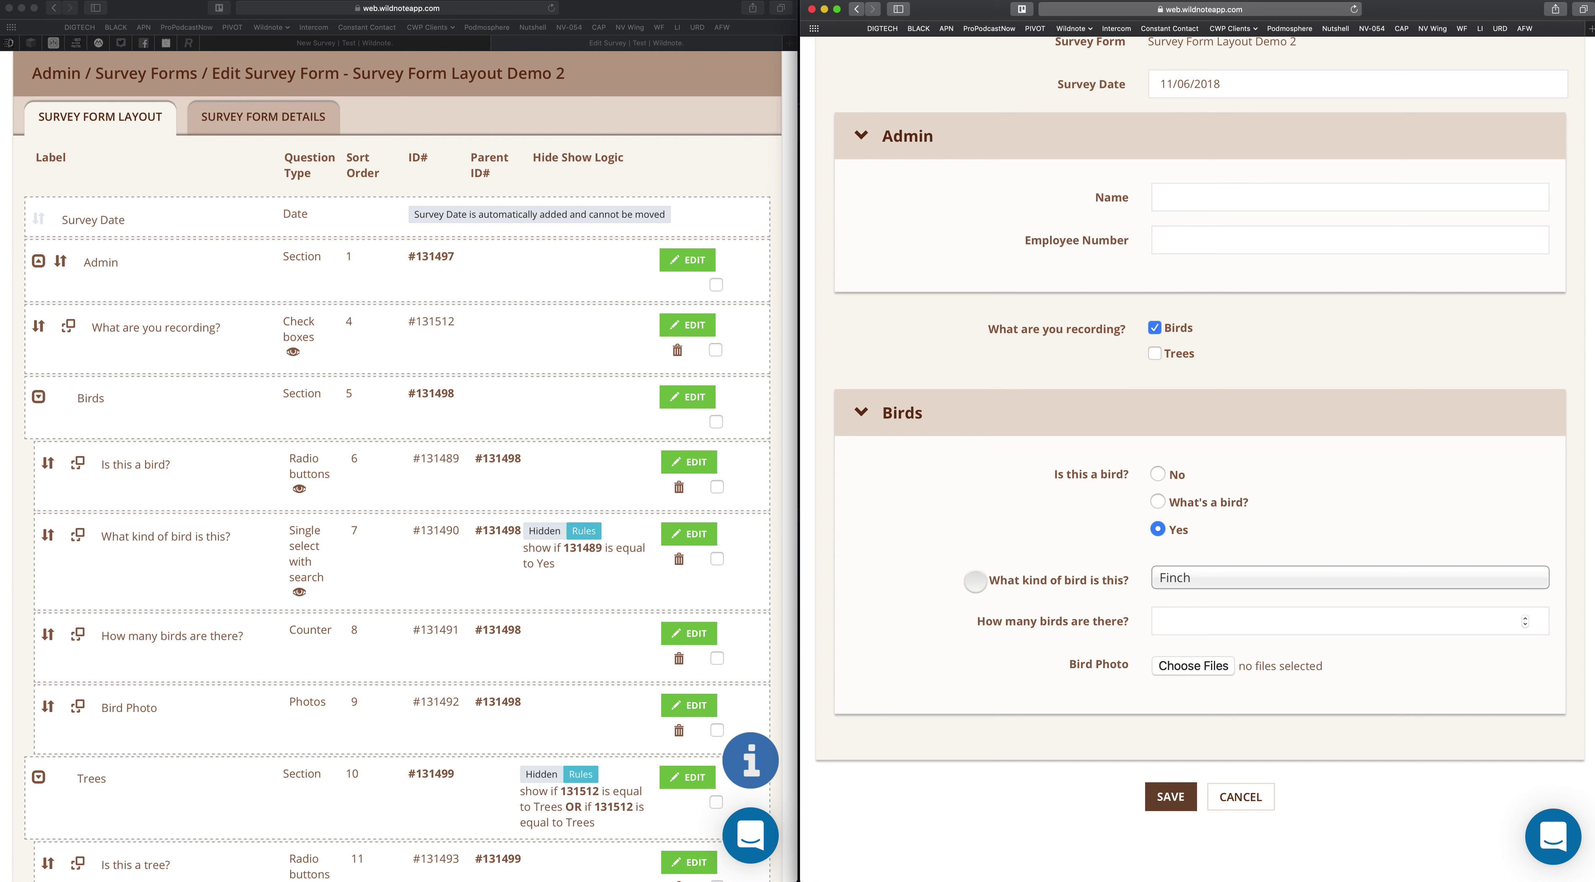
key("super+r")
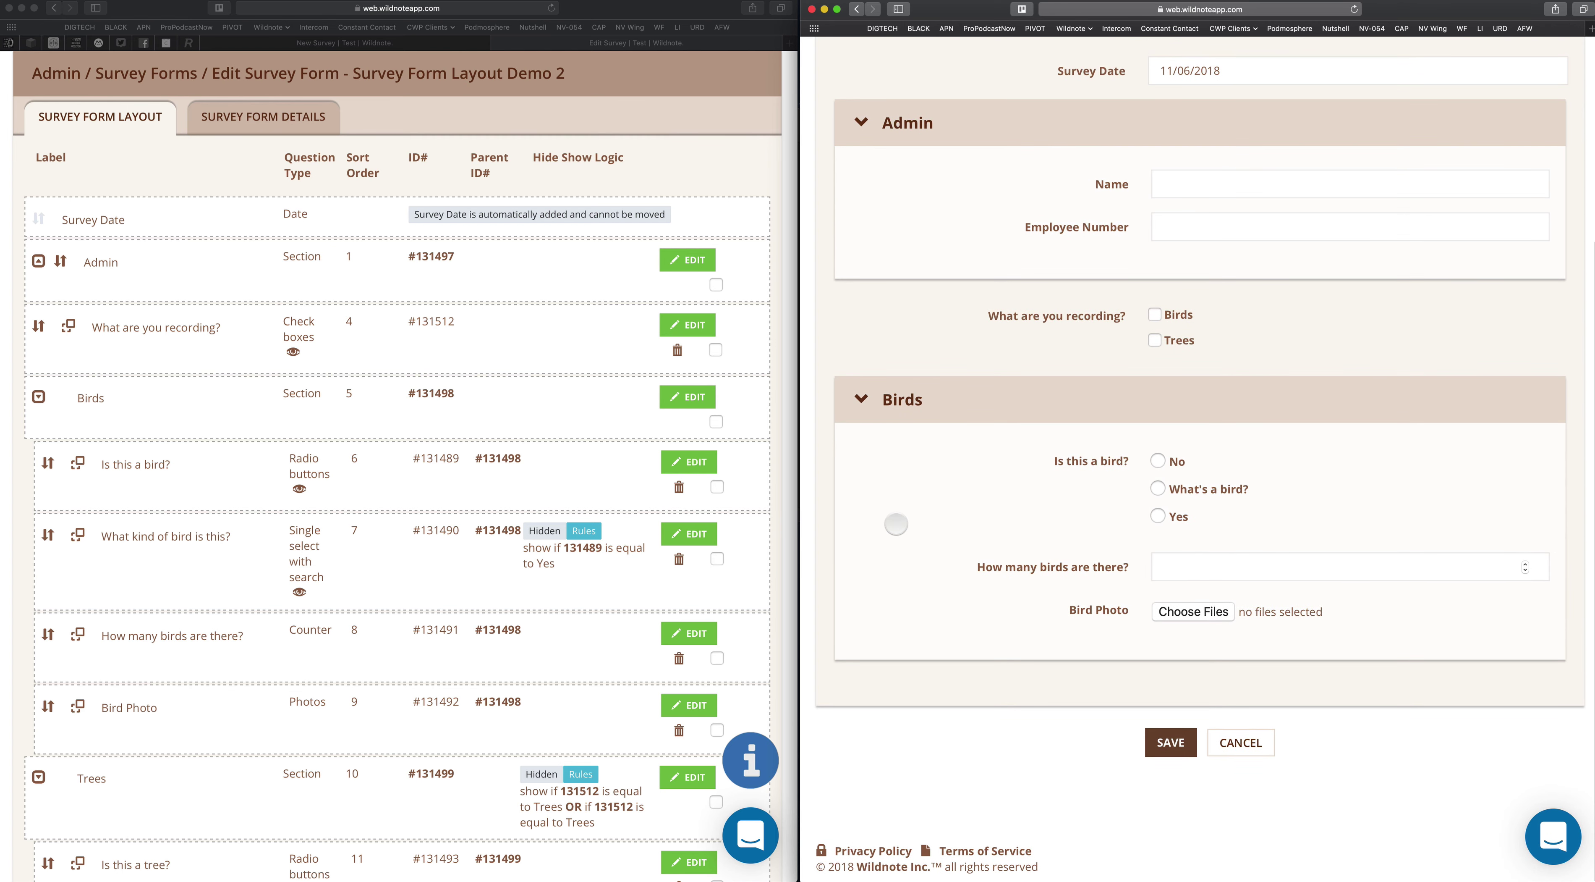
scroll(539, 477, "down", 3)
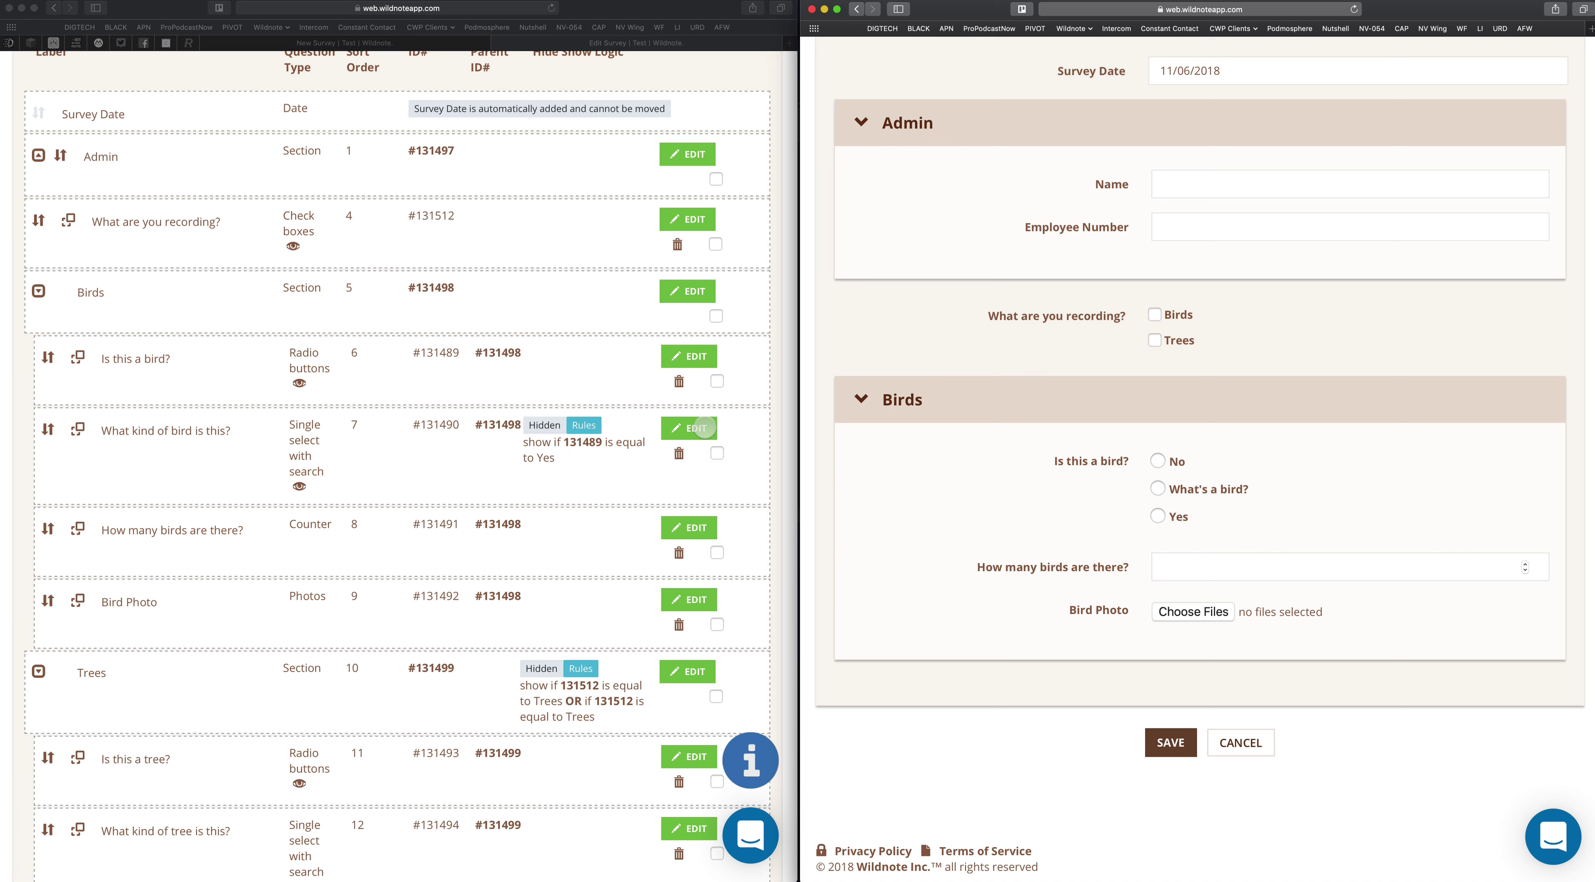
- Switch the bird-type question's rule to AND and add 'What are you recording?' equals Birds
left_click(644, 472)
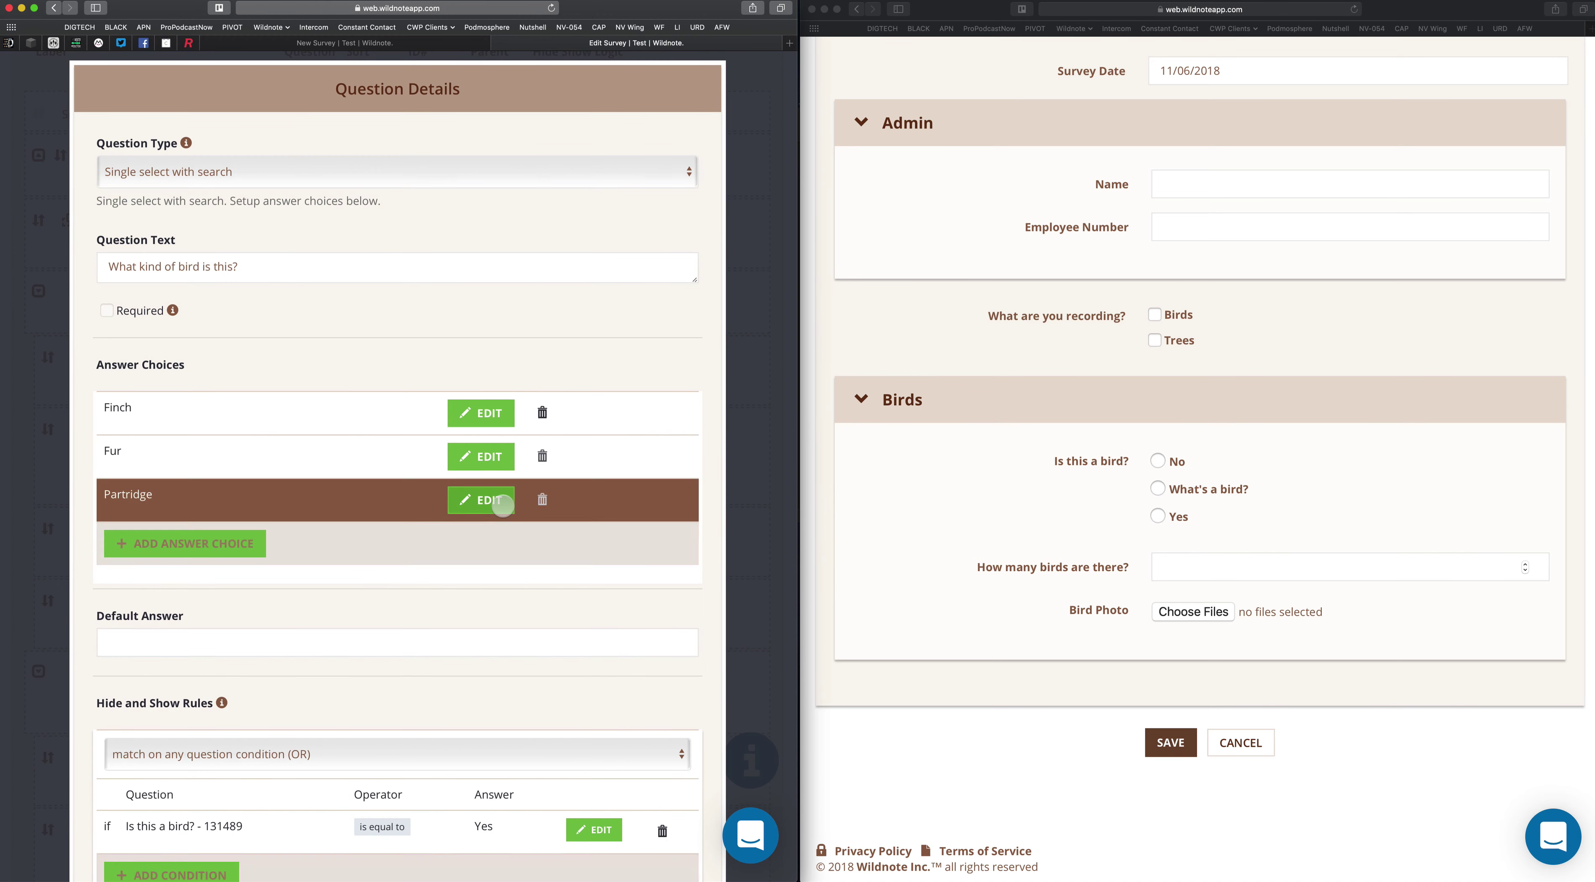
scroll(332, 697, "down", 5)
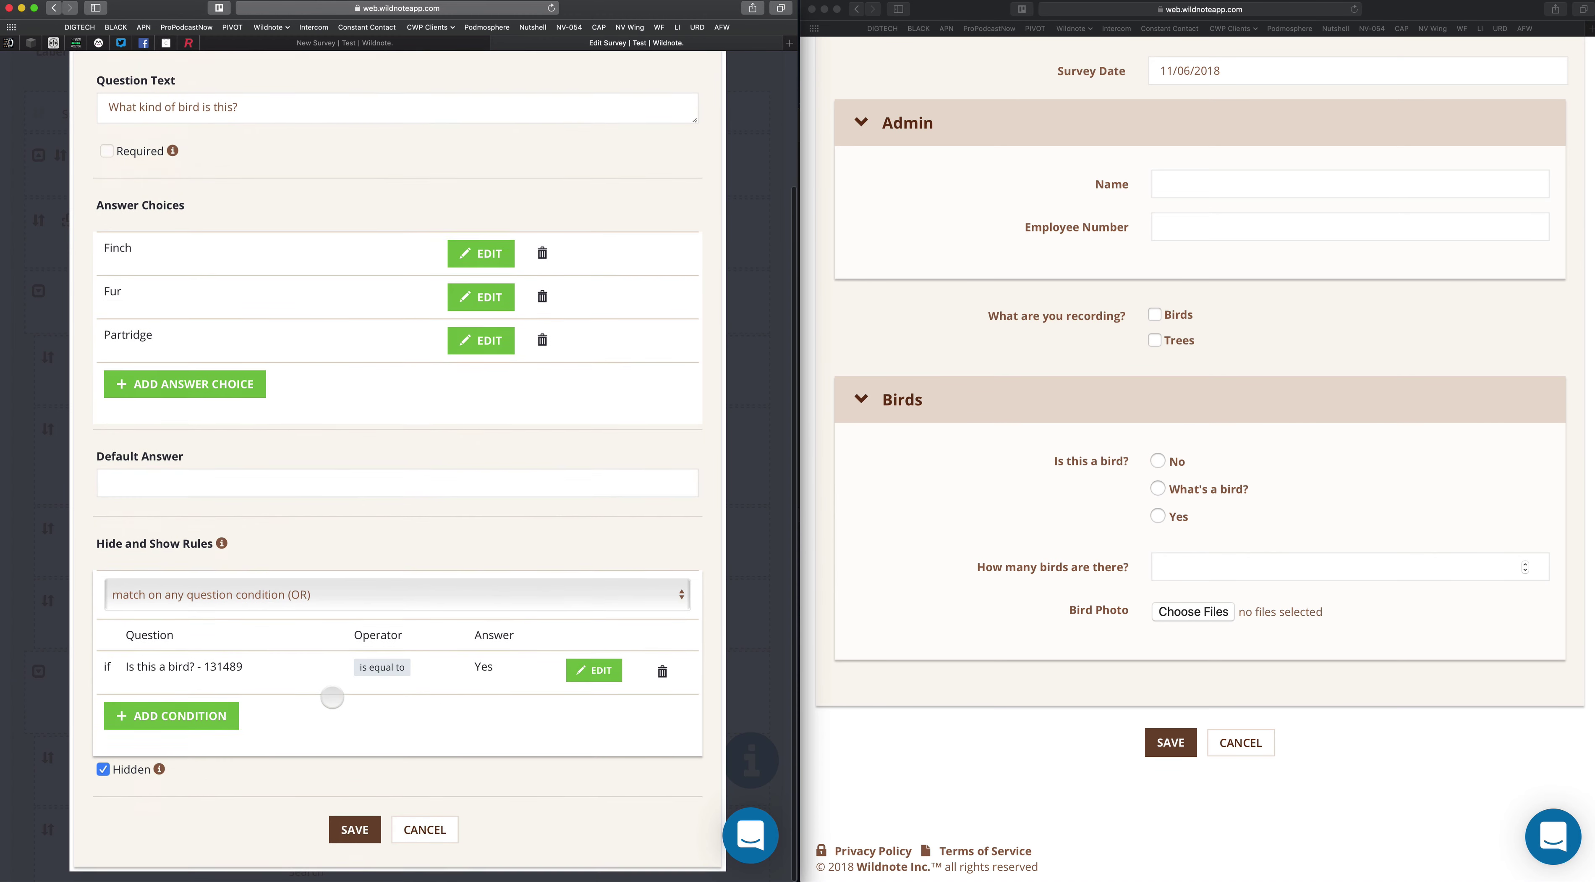
left_click(256, 596)
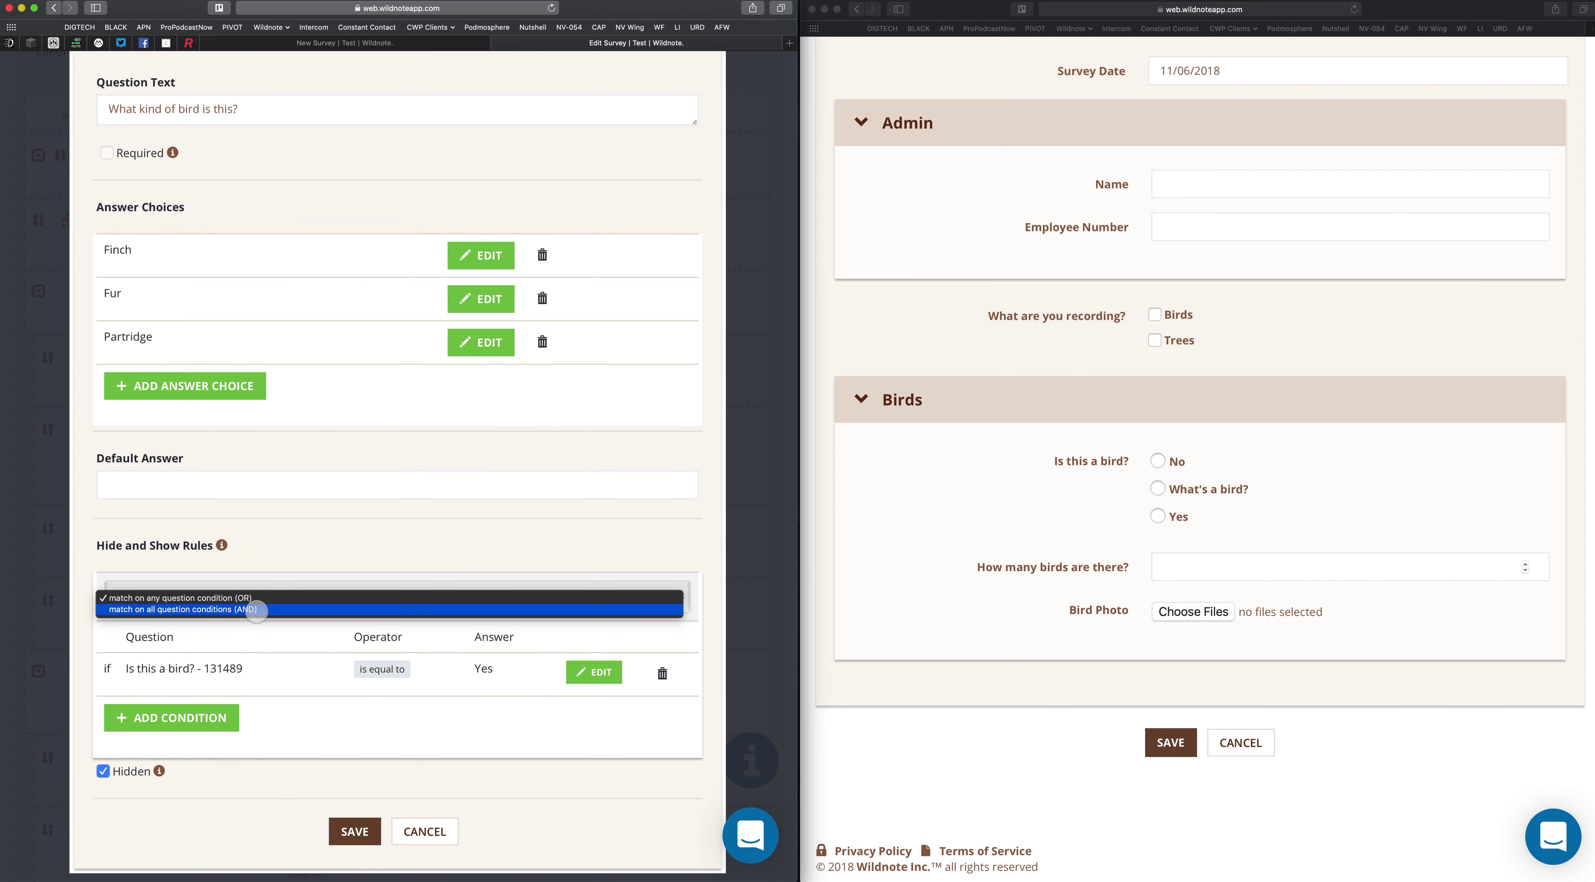
left_click(256, 609)
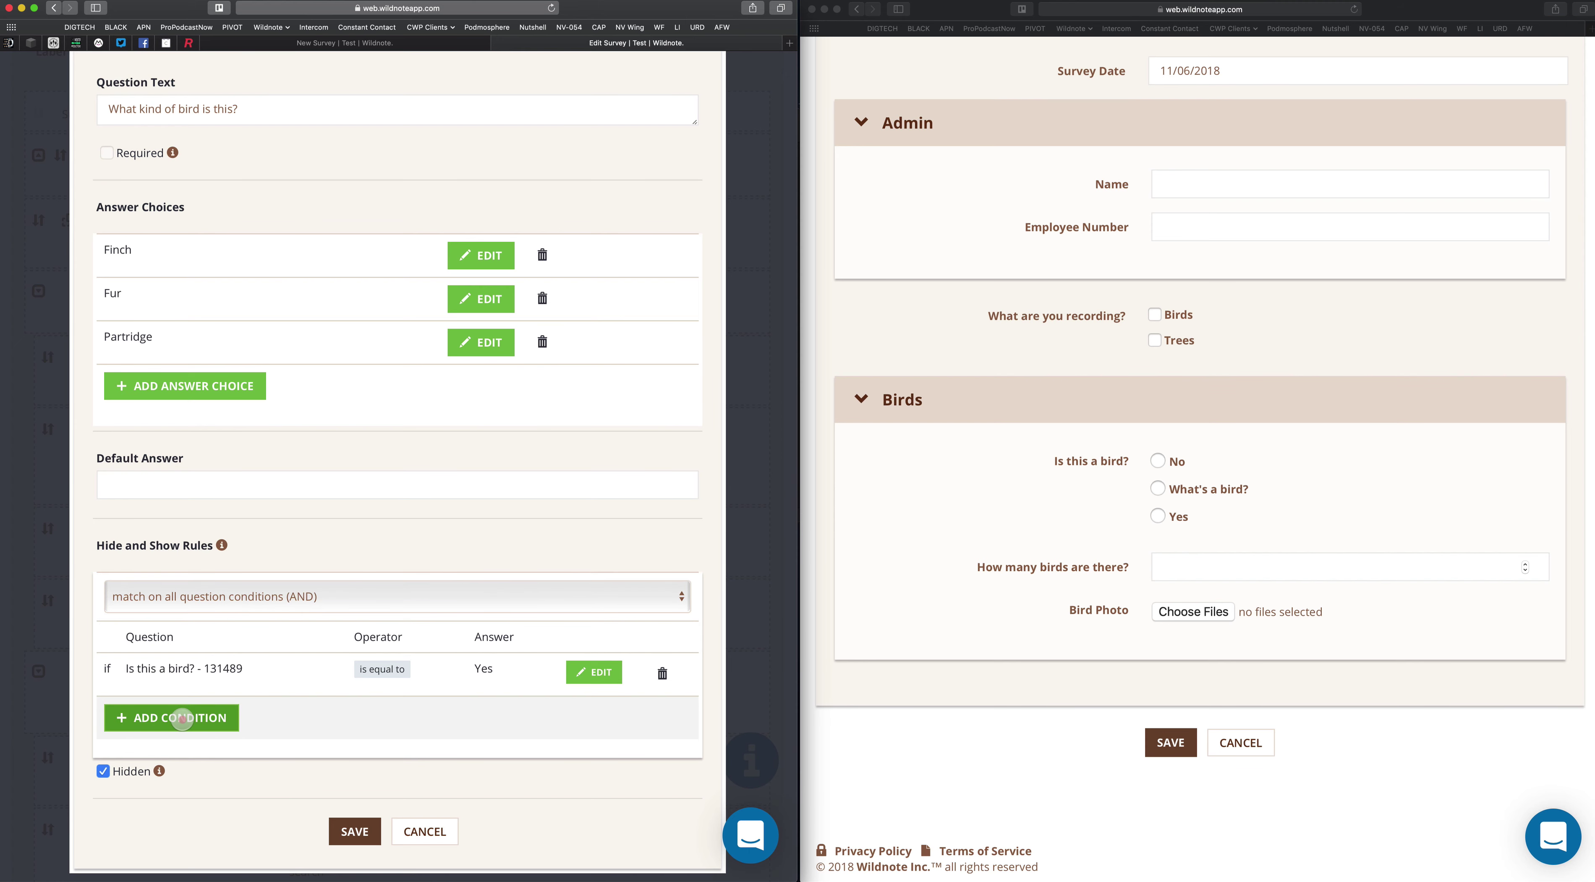
left_click(183, 718)
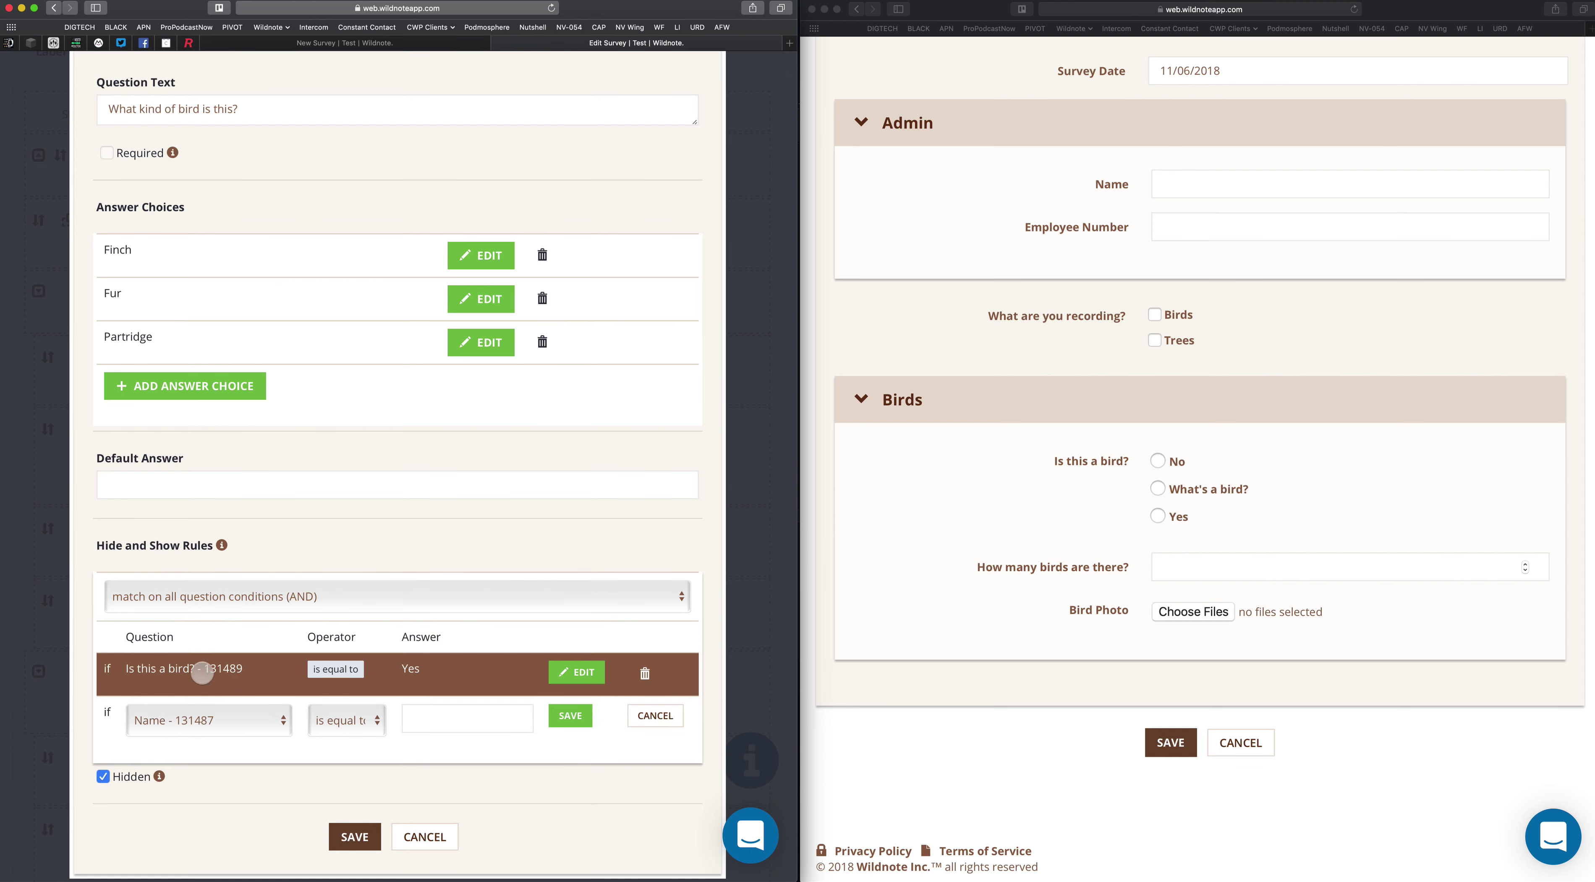
left_click(214, 720)
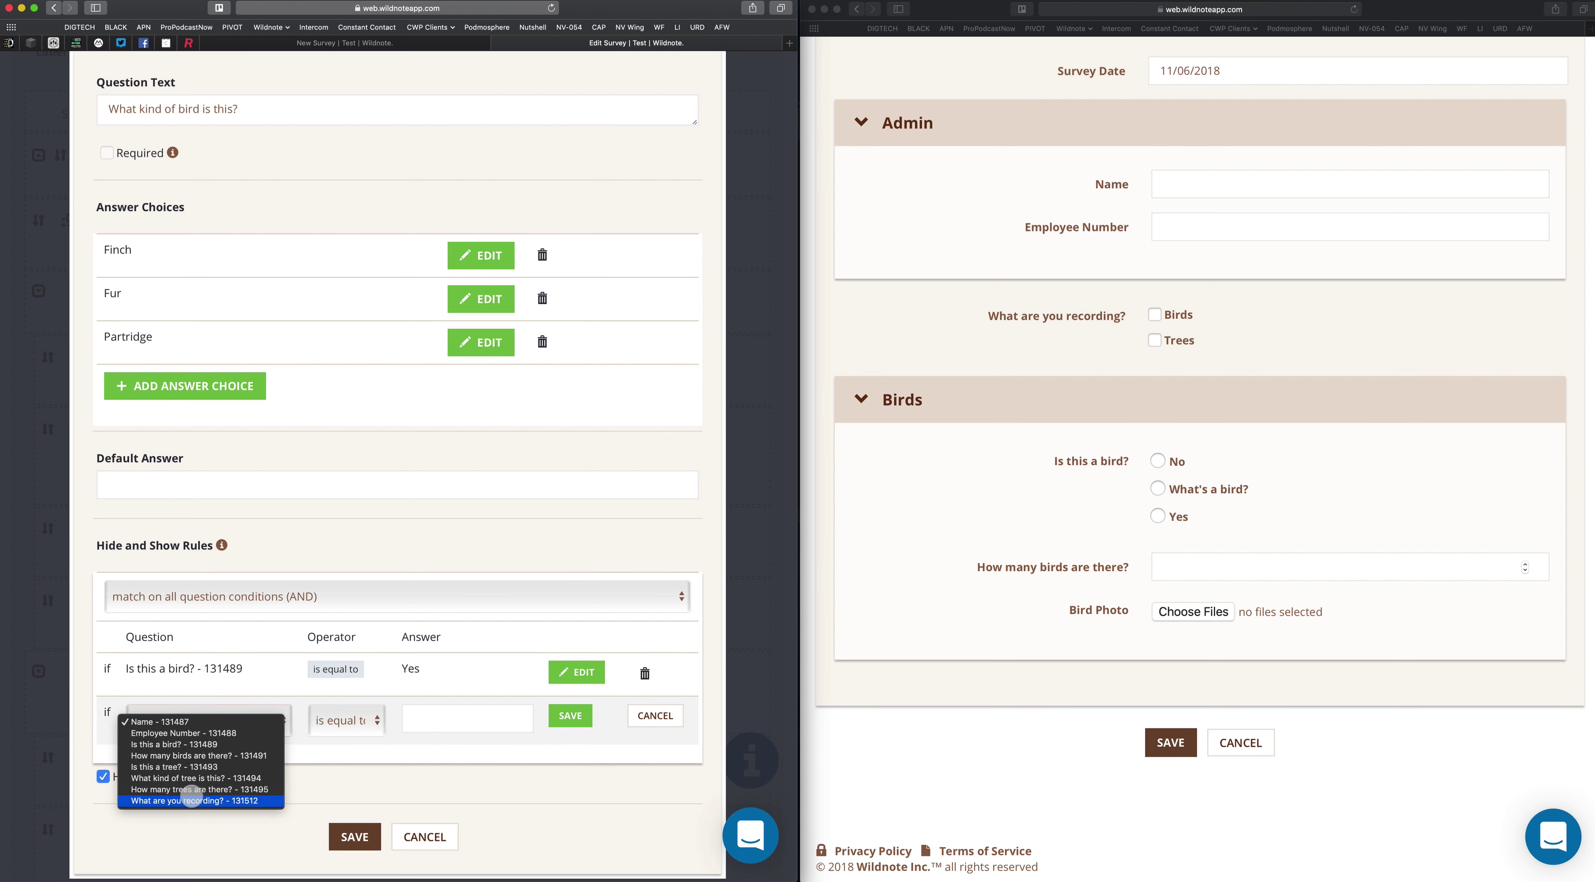
left_click(192, 800)
left_click(492, 725)
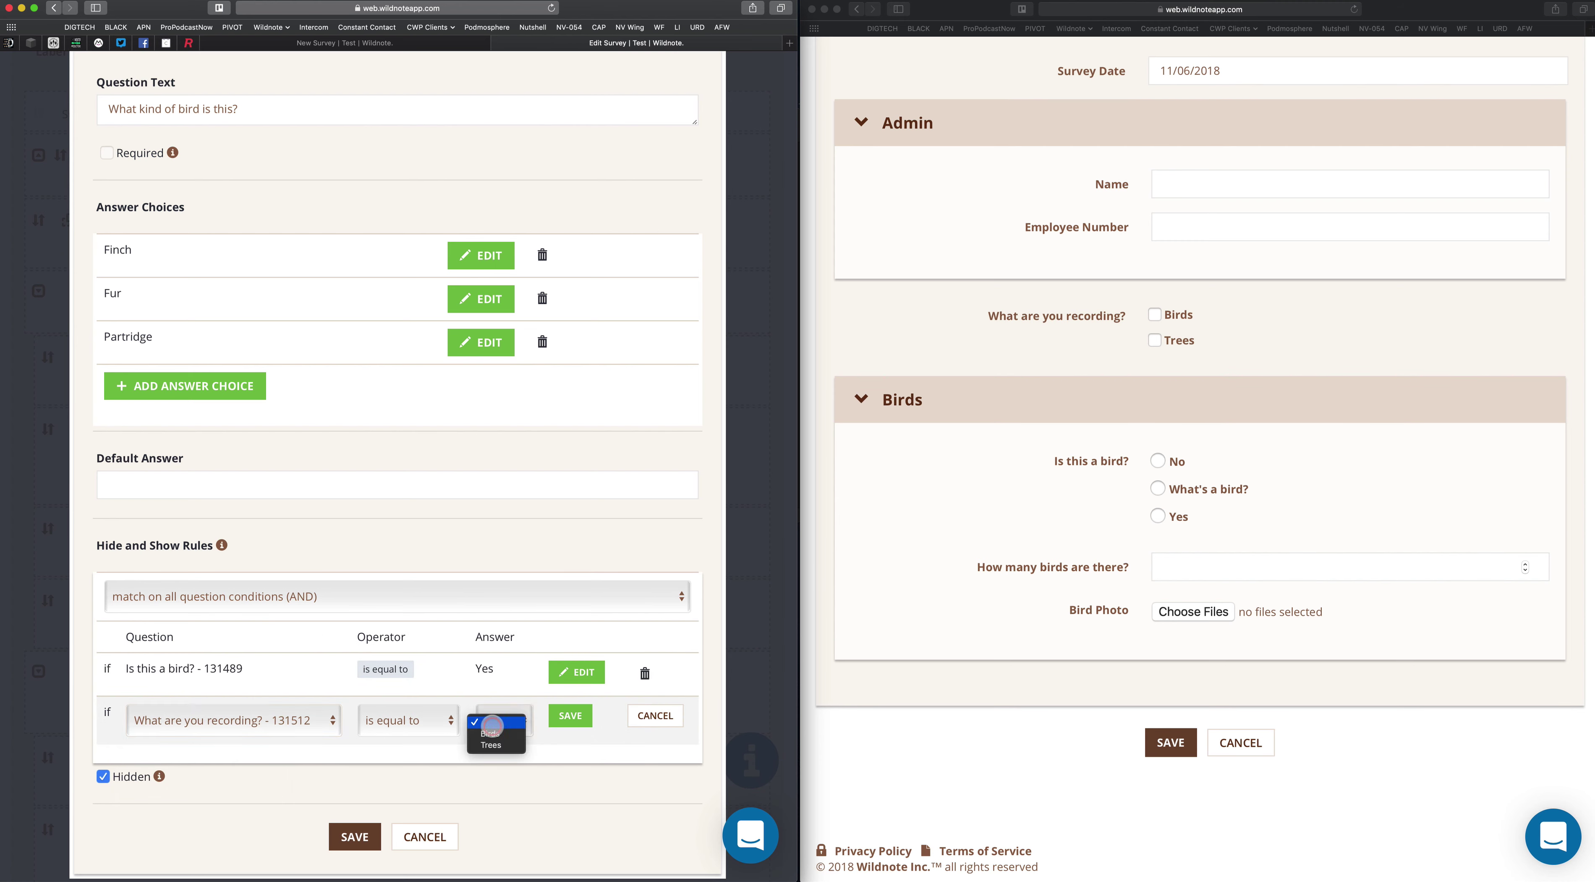
left_click(489, 736)
left_click(571, 716)
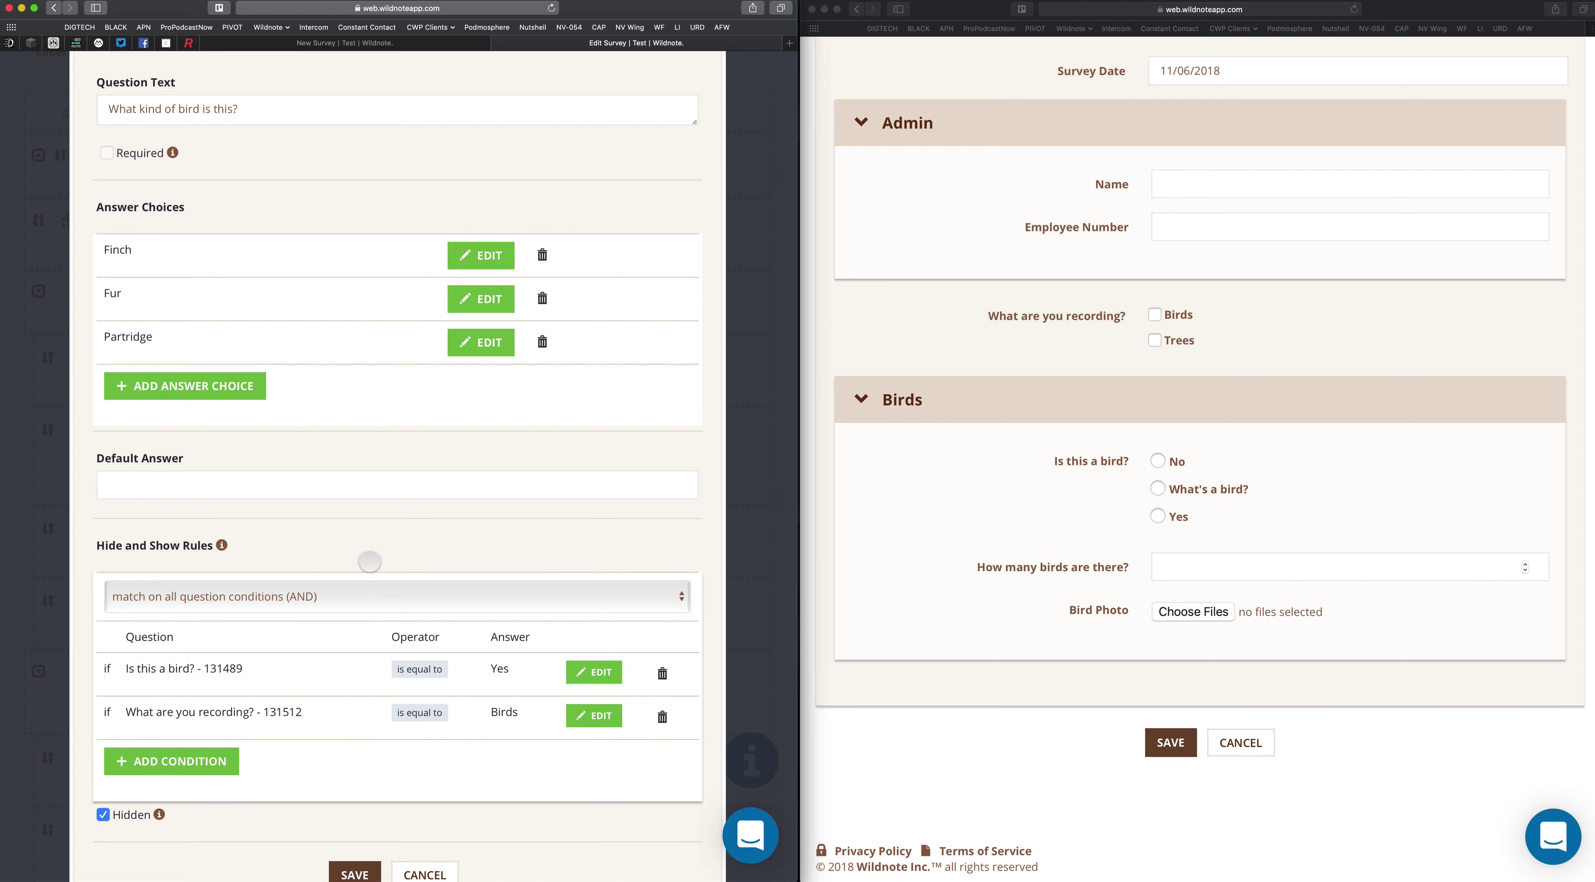
- Save the two-condition rule, reload the preview, and confirm the bird-type question stays hidden without Birds
left_click(350, 862)
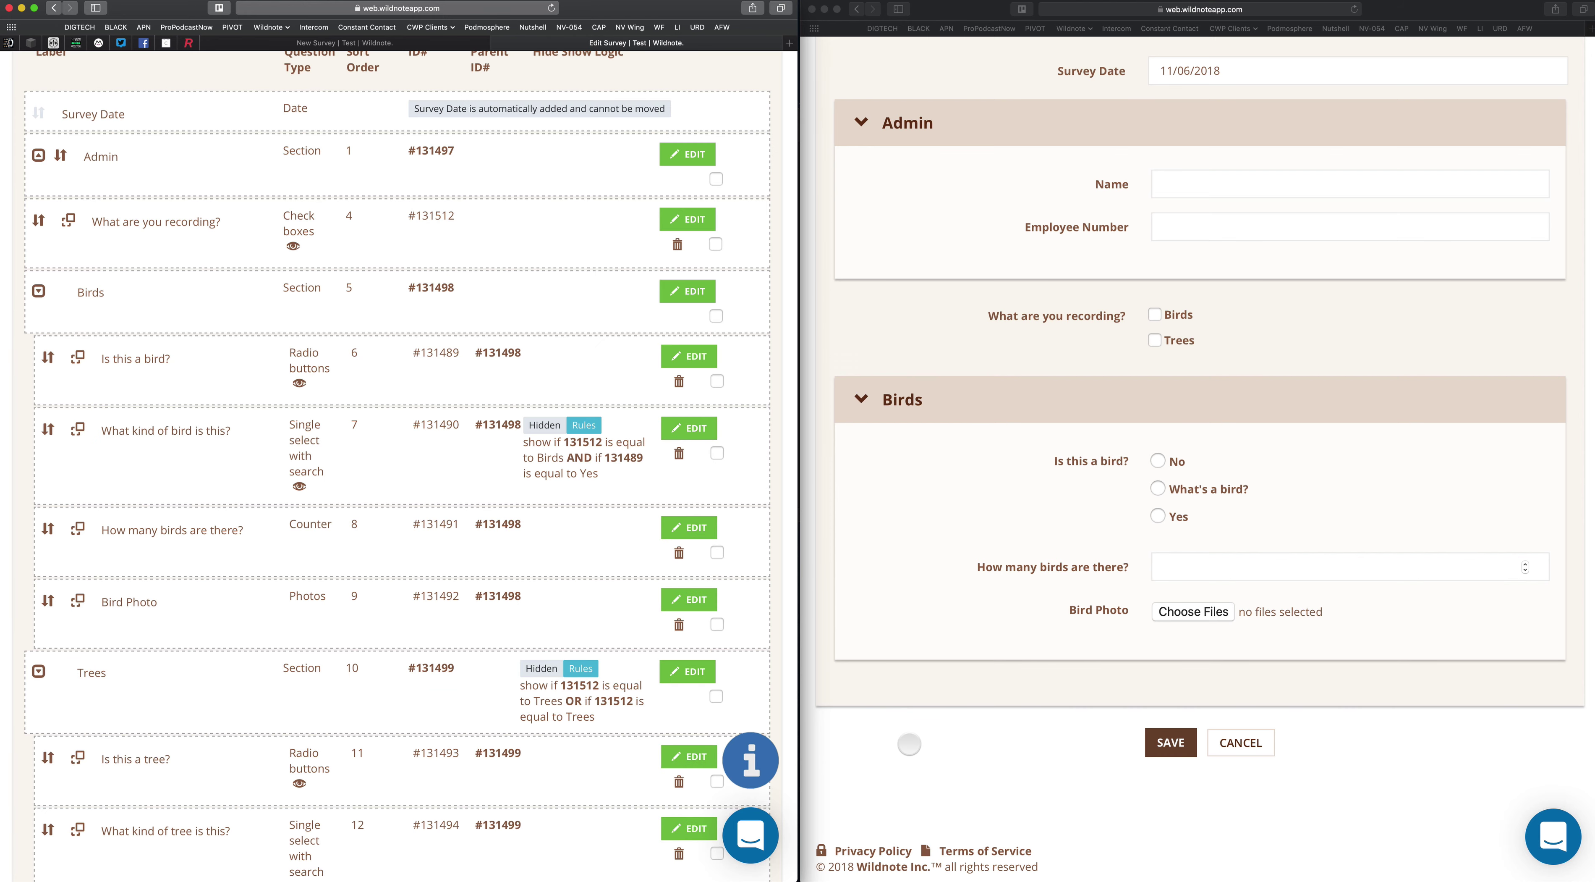
left_click(1033, 742)
key("super+r")
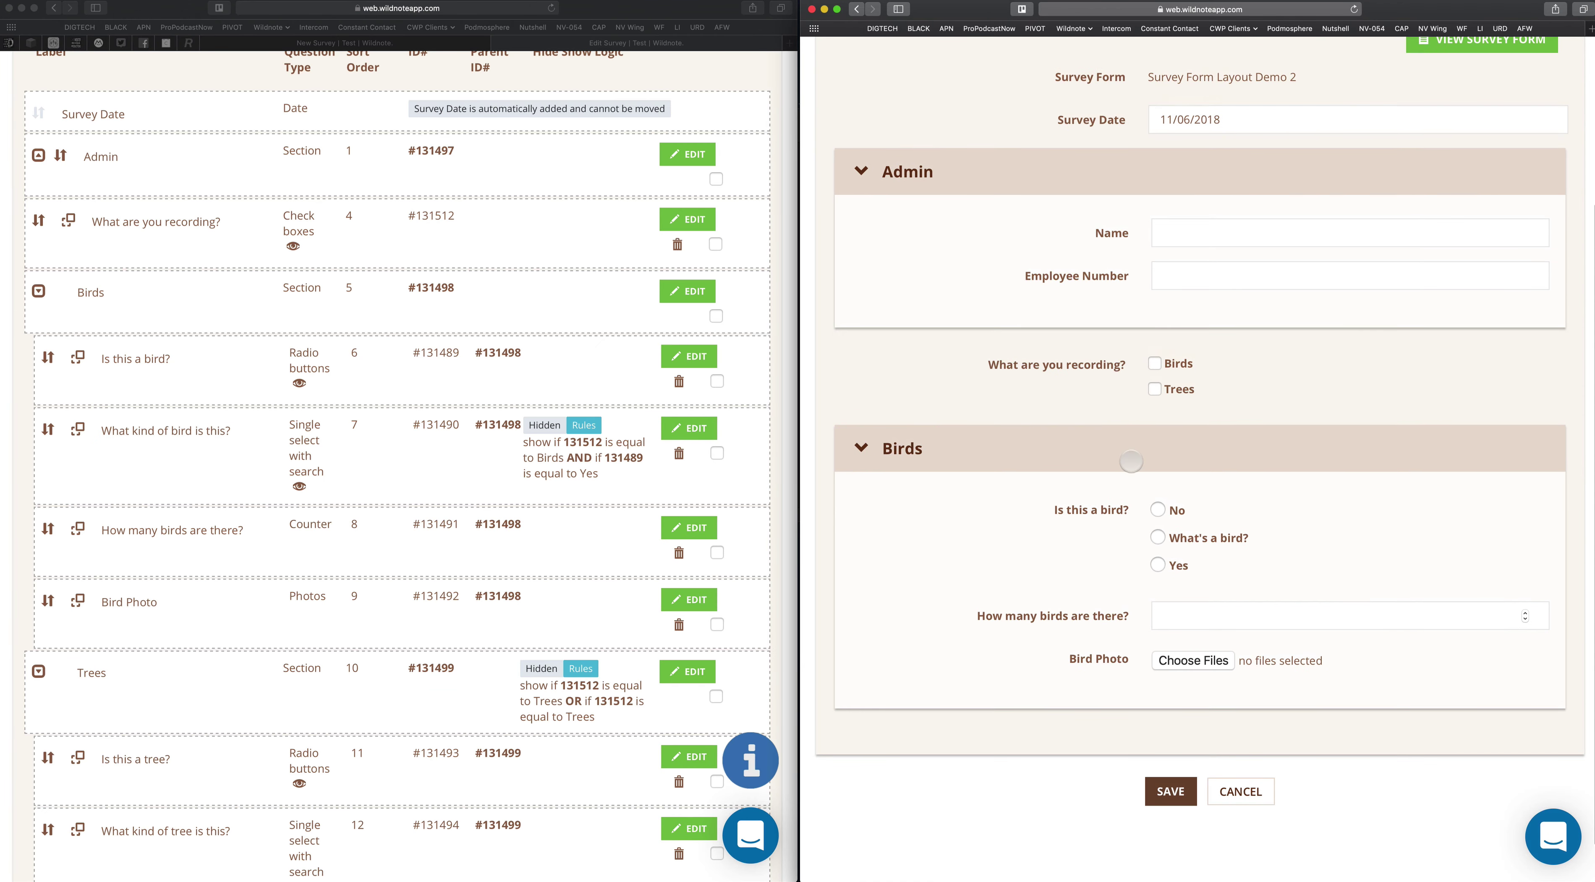
left_click(1158, 509)
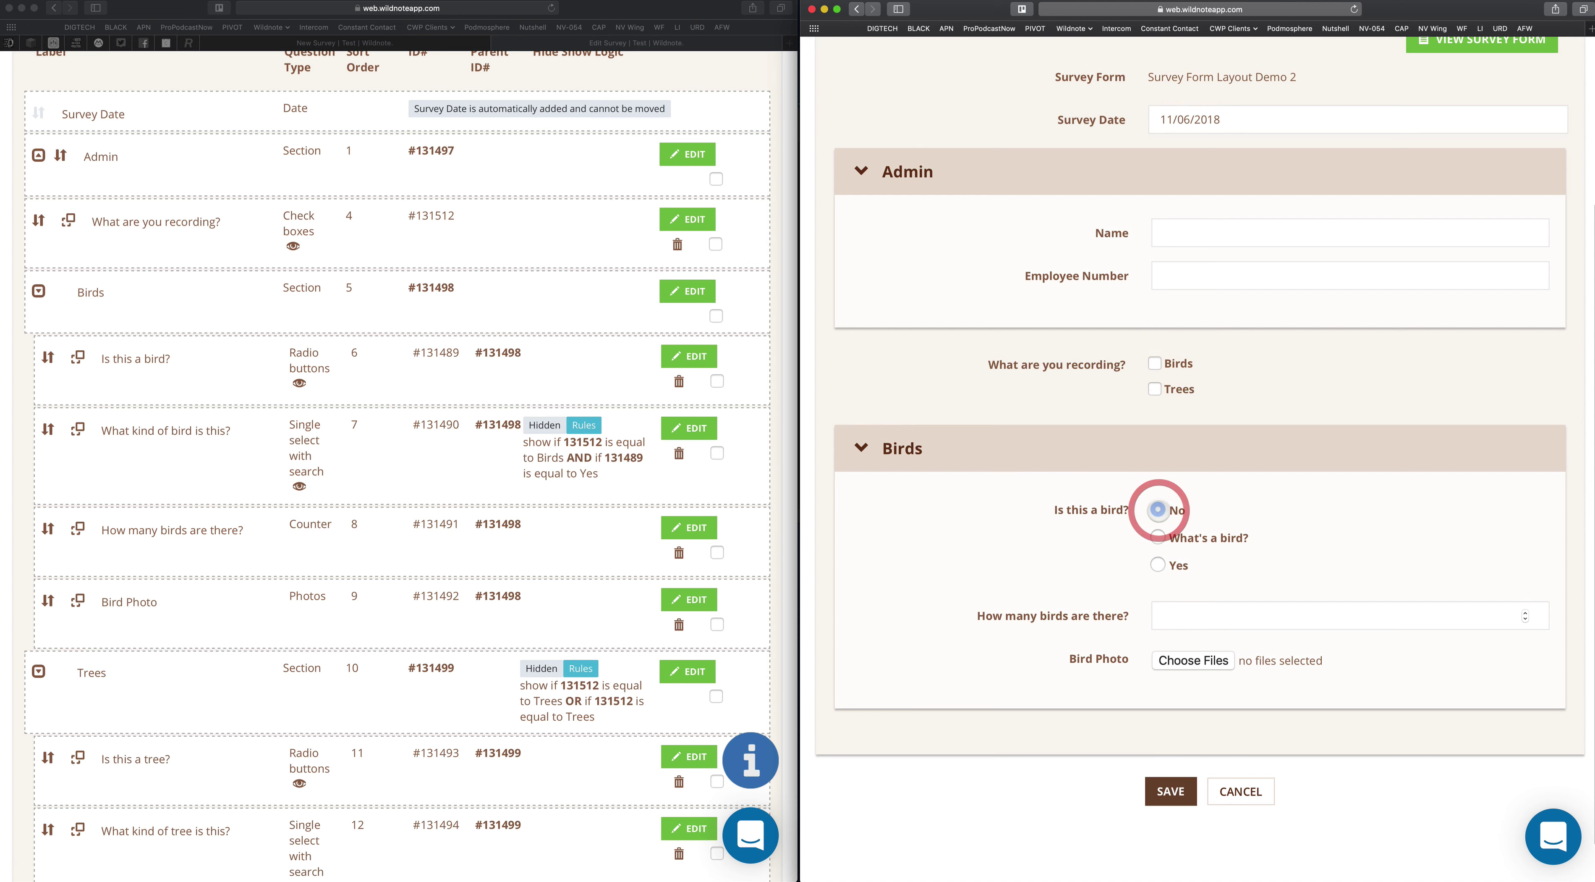
left_click(1159, 536)
left_click(1159, 565)
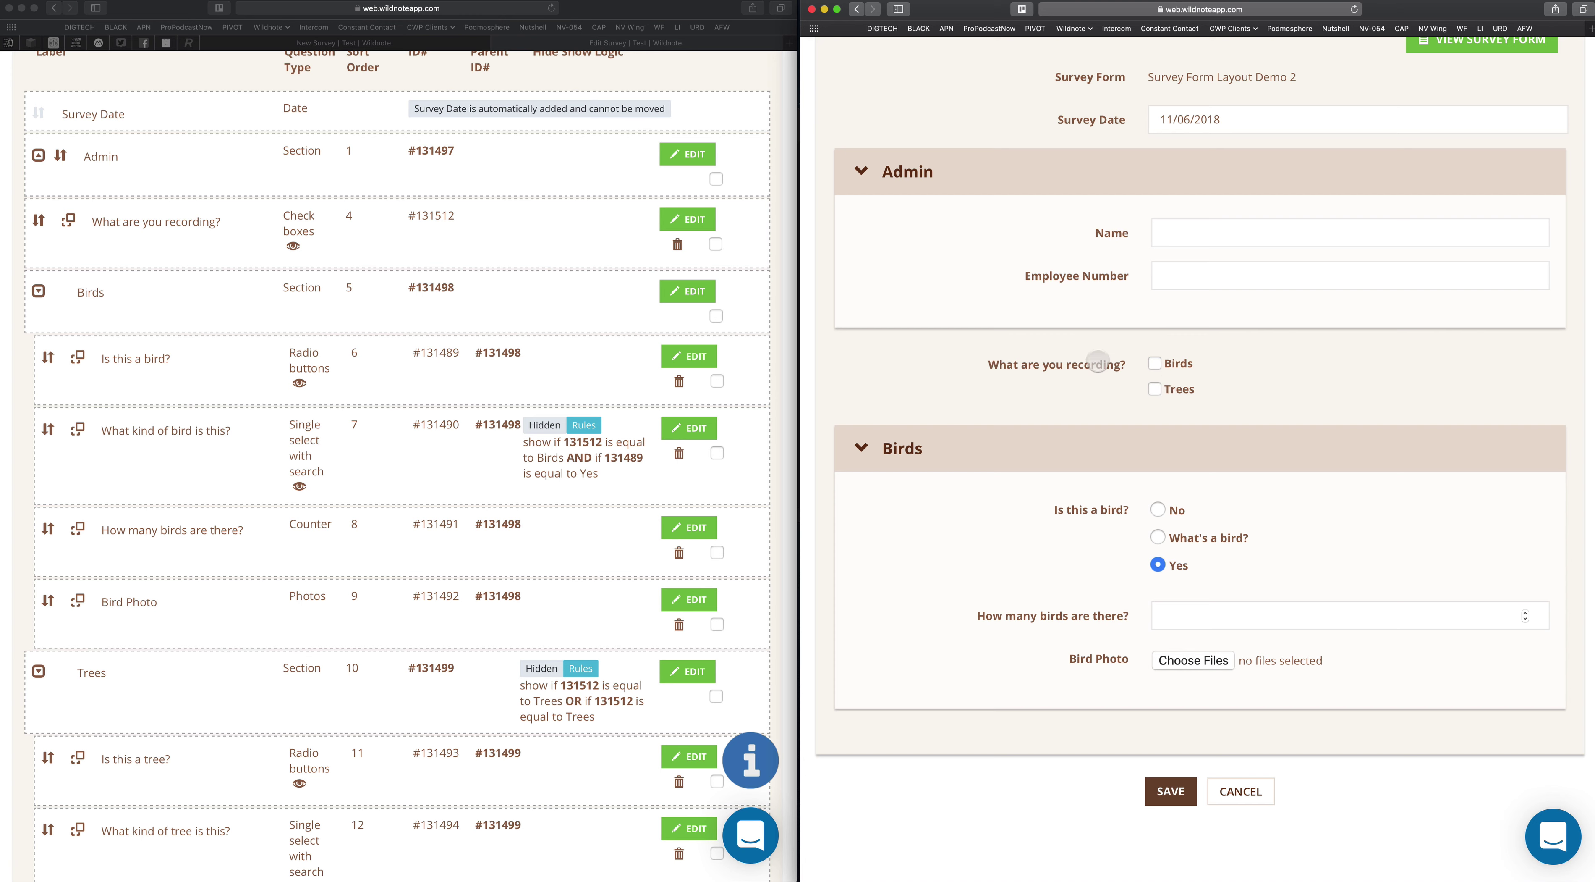
- With Birds checked, cycle No, What's a bird? and Yes to confirm only Yes reveals it
left_click(1156, 364)
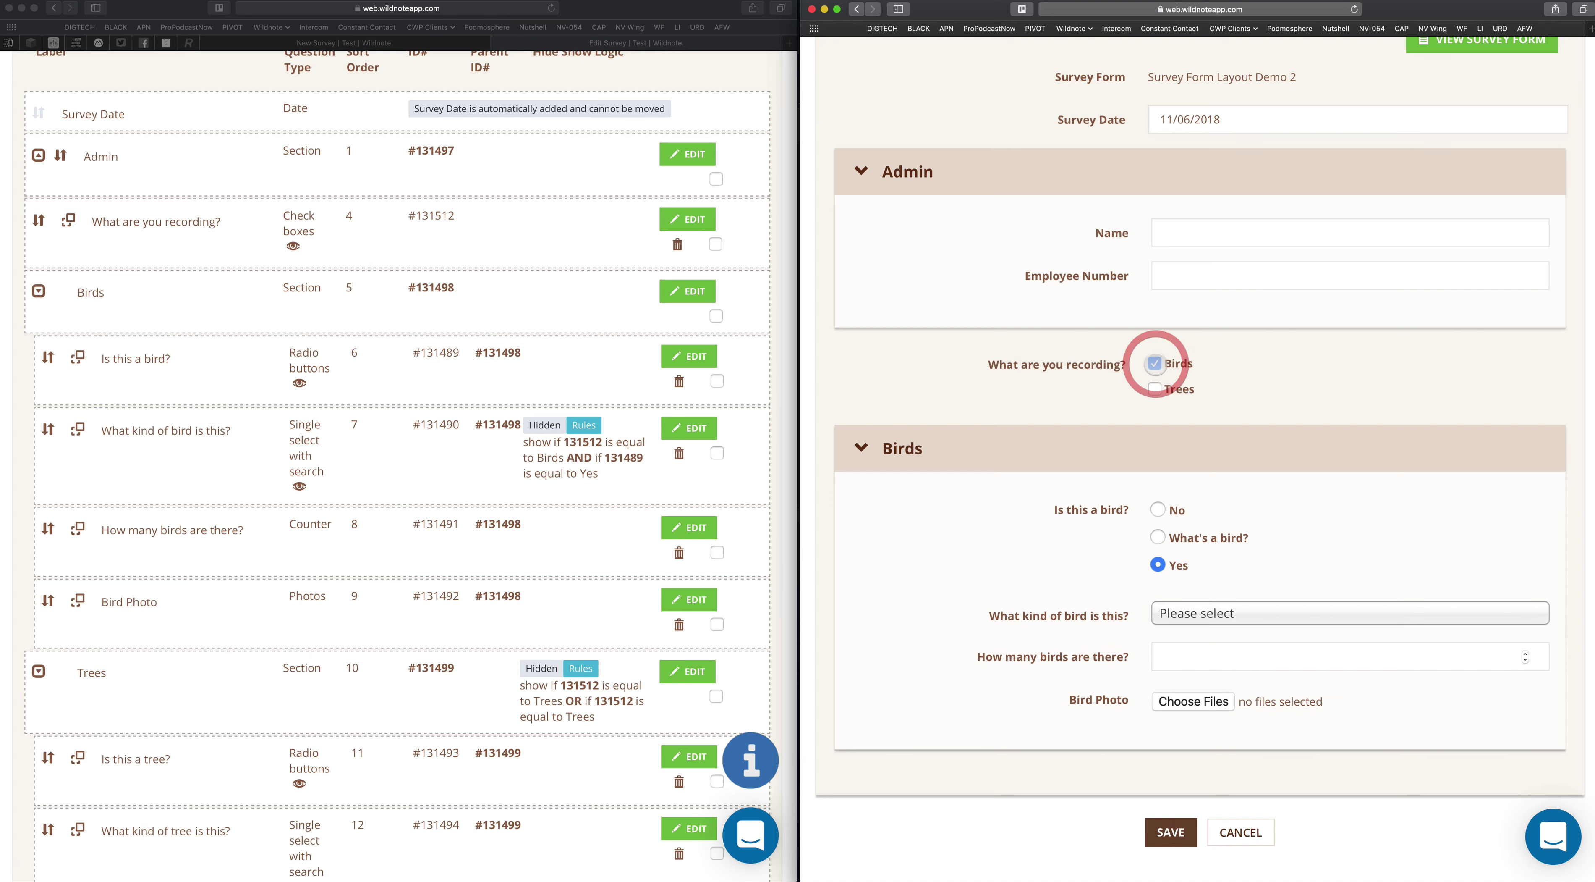
left_click(1157, 537)
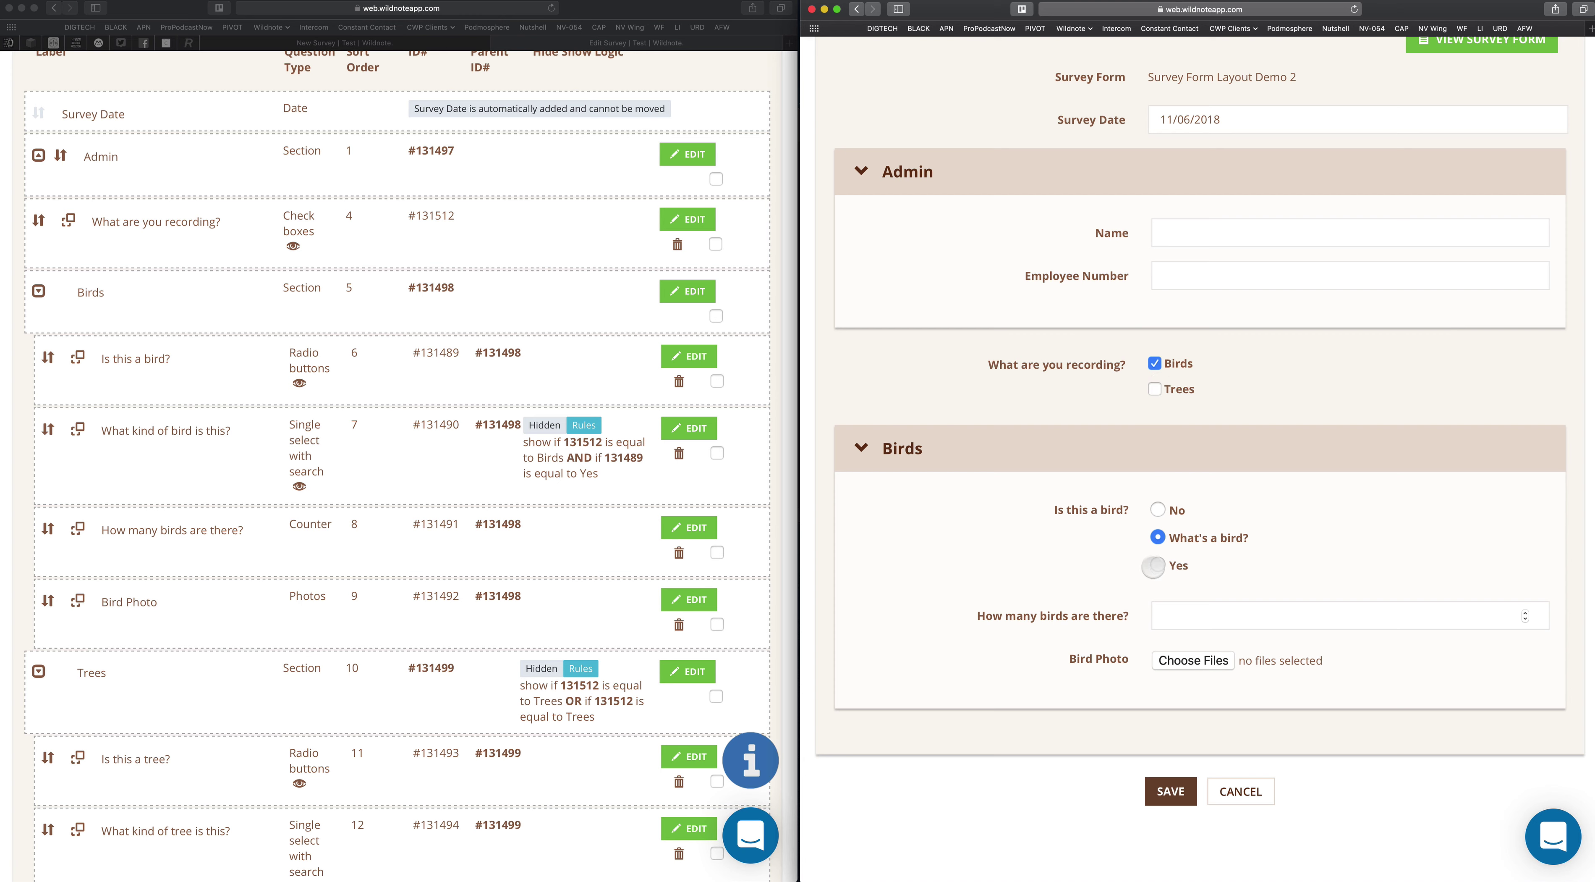
left_click(1157, 565)
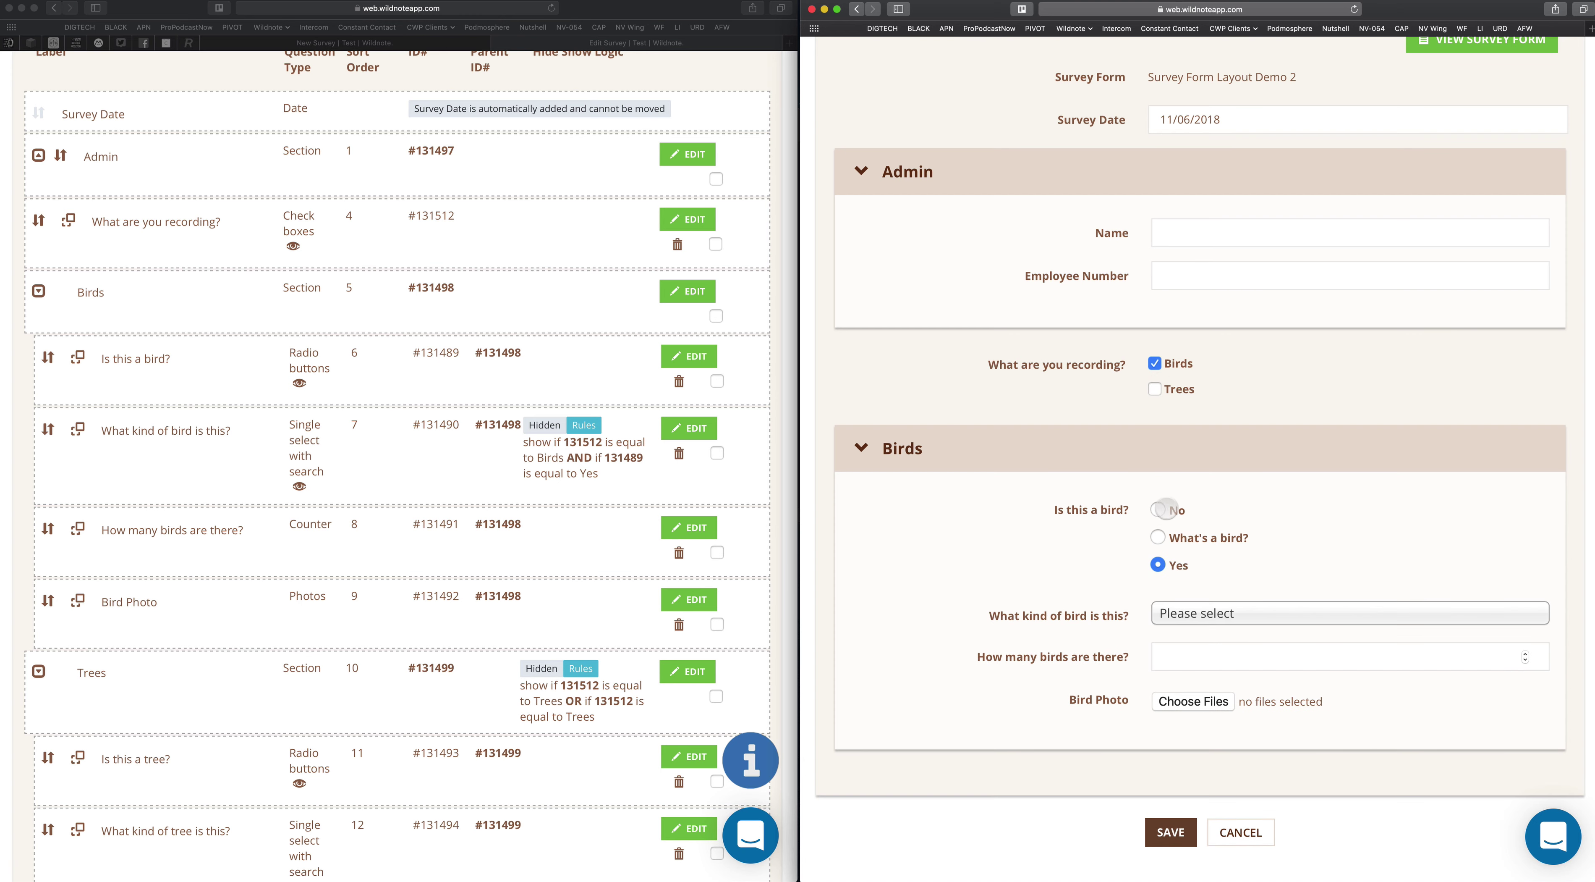
left_click(1159, 510)
left_click(1157, 537)
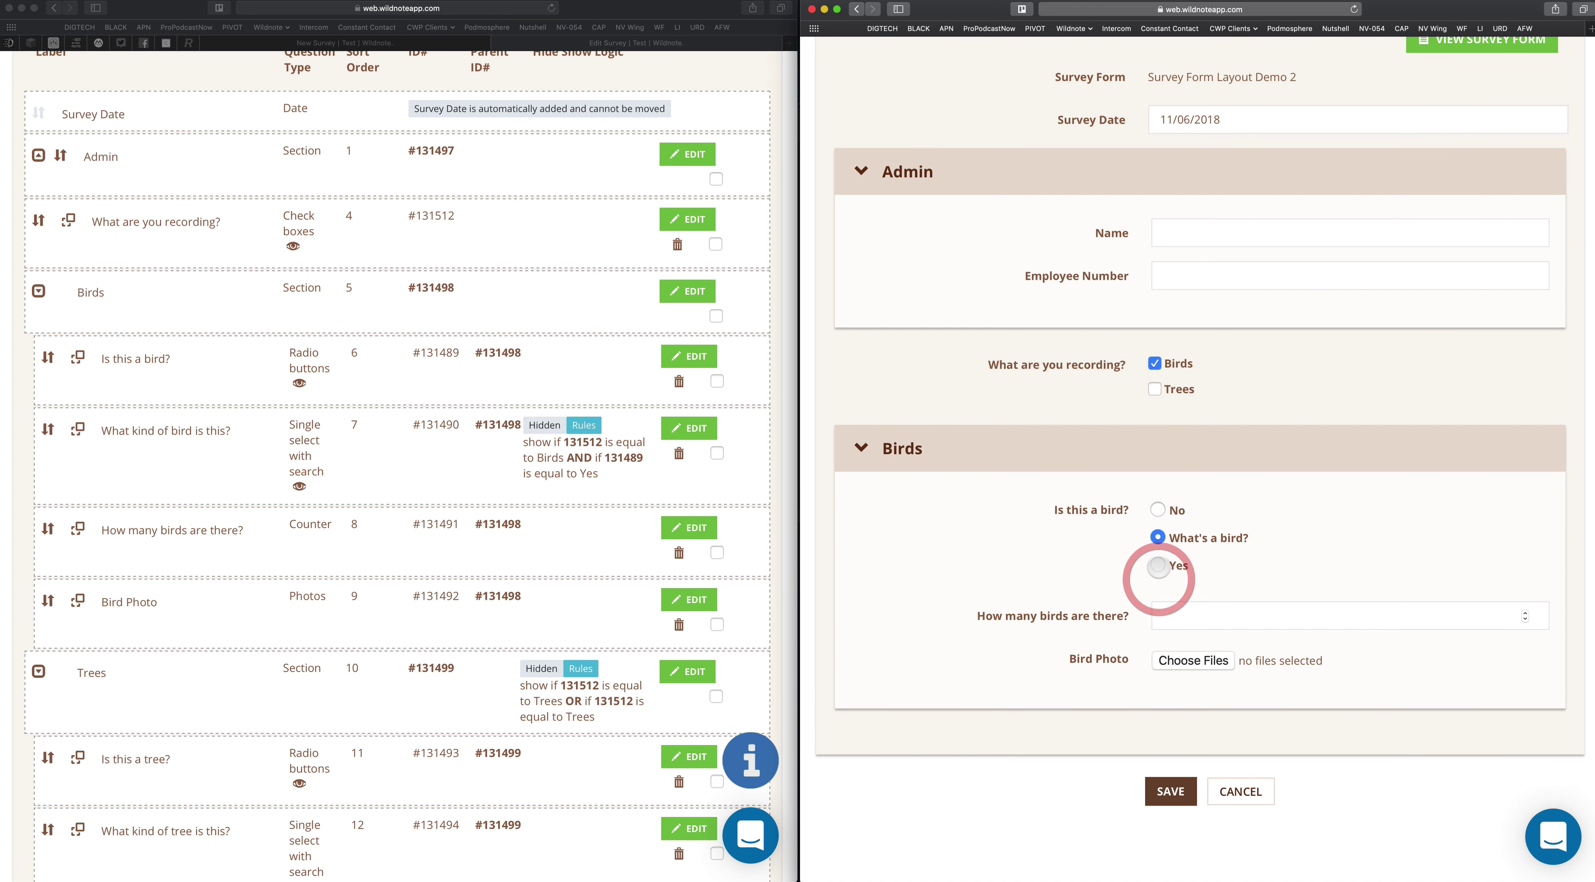
left_click(1157, 565)
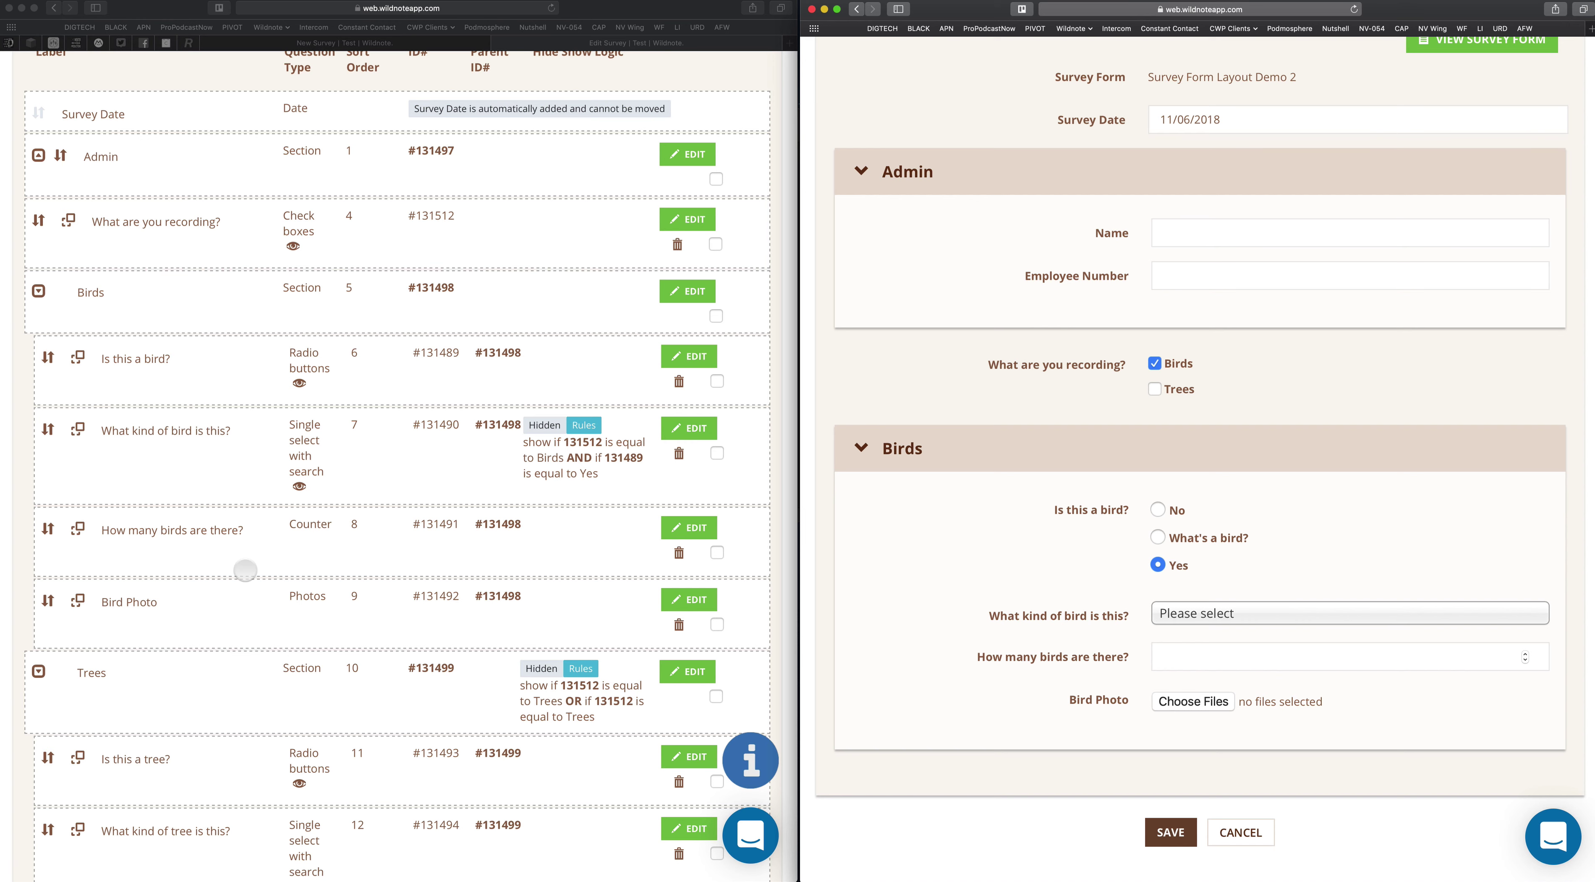
scroll(245, 569, "down", 2)
scroll(245, 570, "up", 2)
- Open 'What kind of bird is this?' settings and scroll to its AND-combined show rules
left_click(704, 427)
scroll(306, 666, "down", 3)
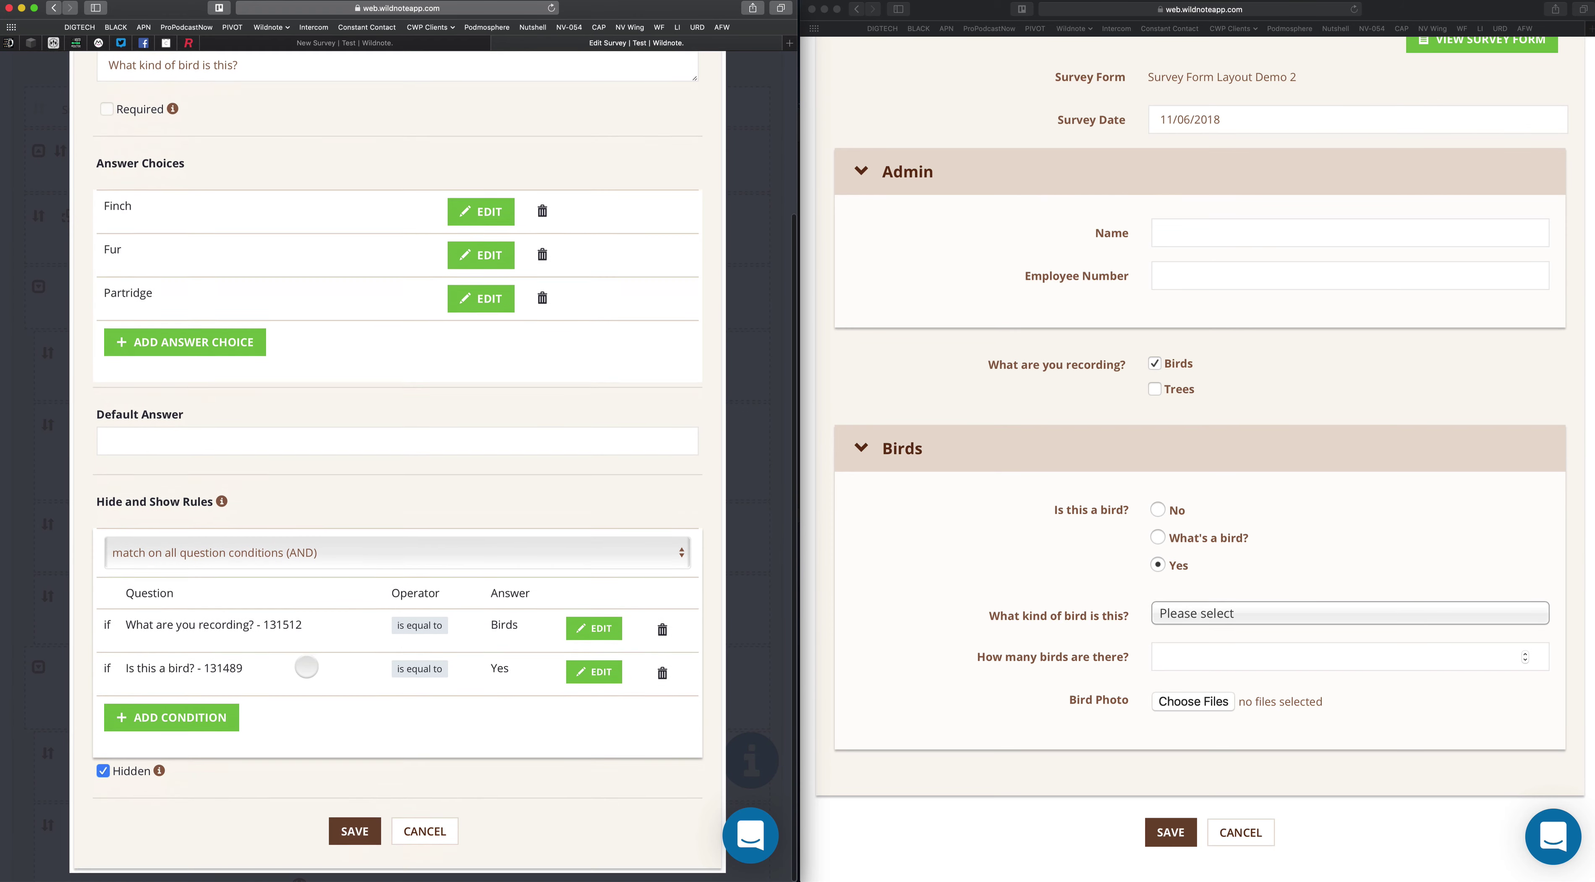